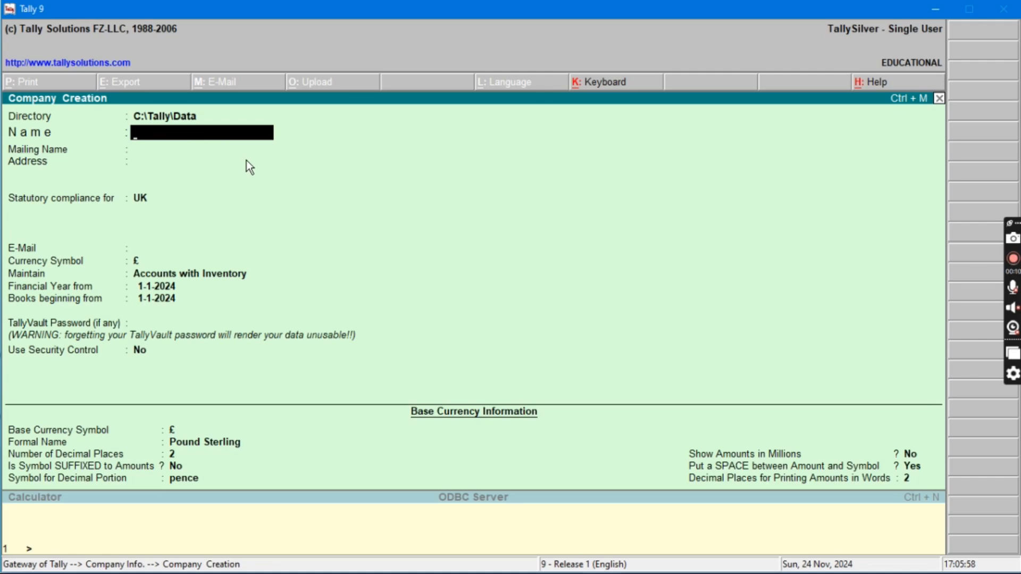
Name the new company MASS TEXTILES, keep the same mailing name, and leave the address blank
type("MASS TE")
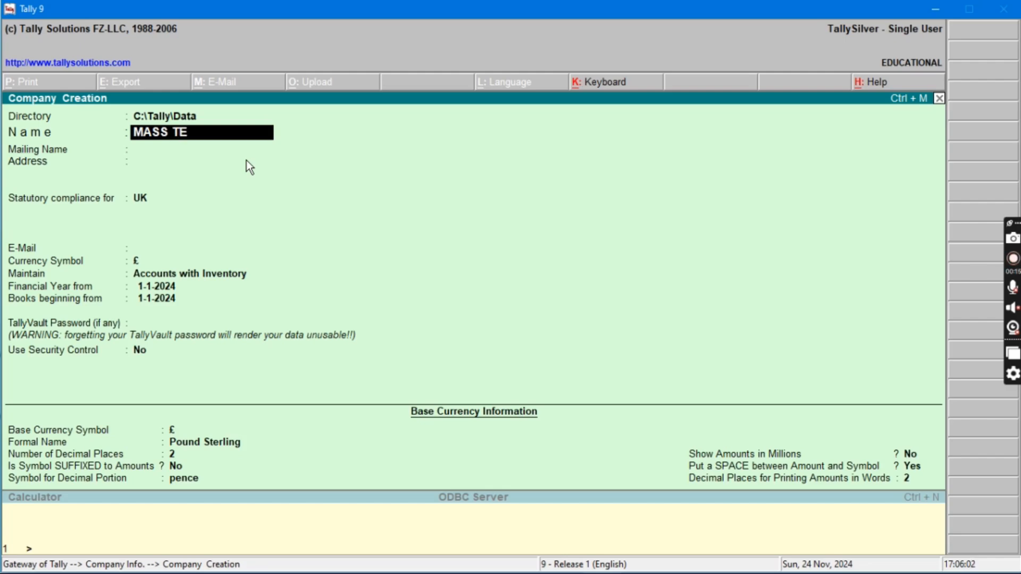
type("XTILES")
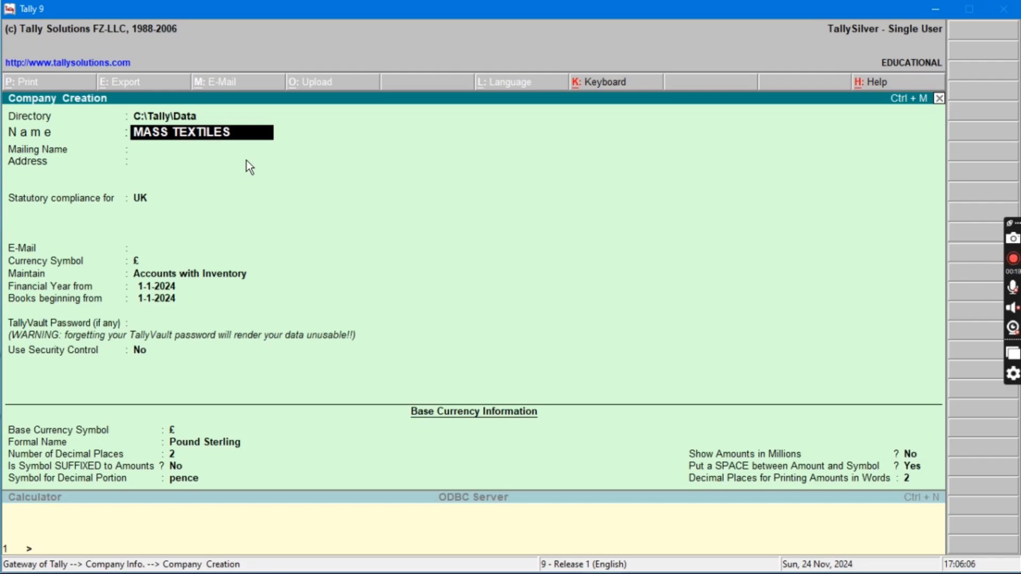
key("Return")
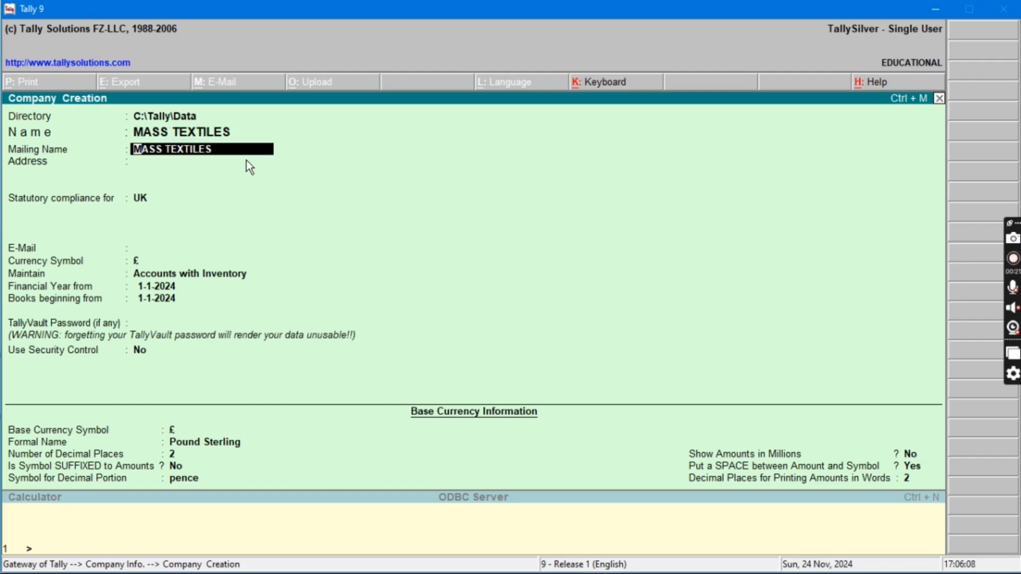
key("Return")
key("Return")
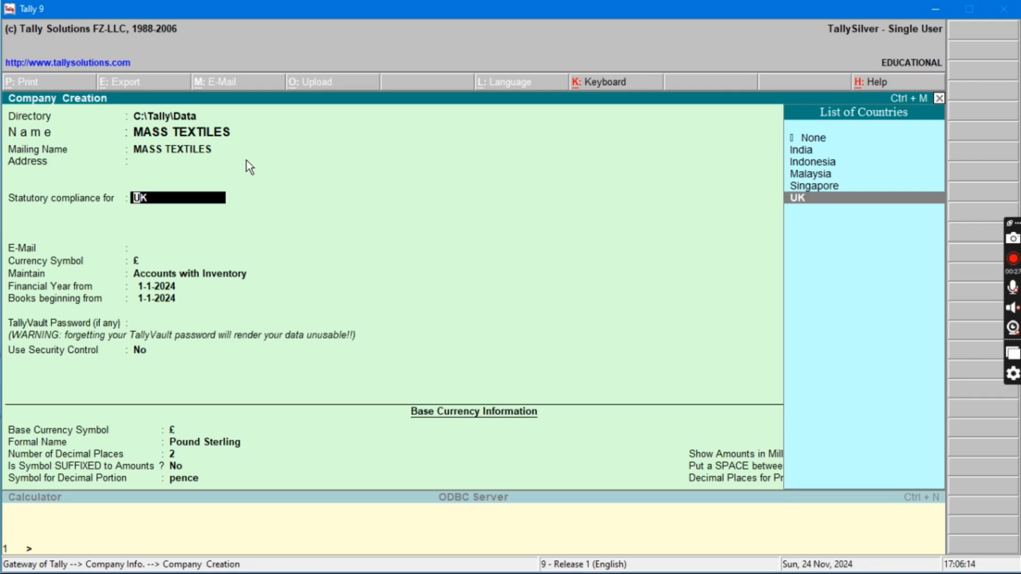
Set the company's statutory compliance country to India
key("Up")
key("Up")
key("Up")
key("Up")
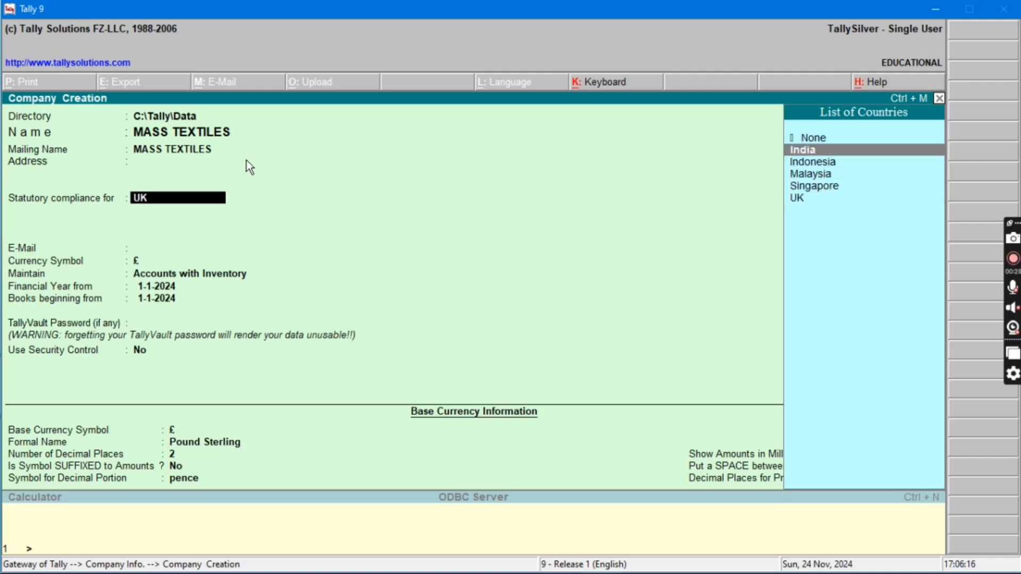
key("Return")
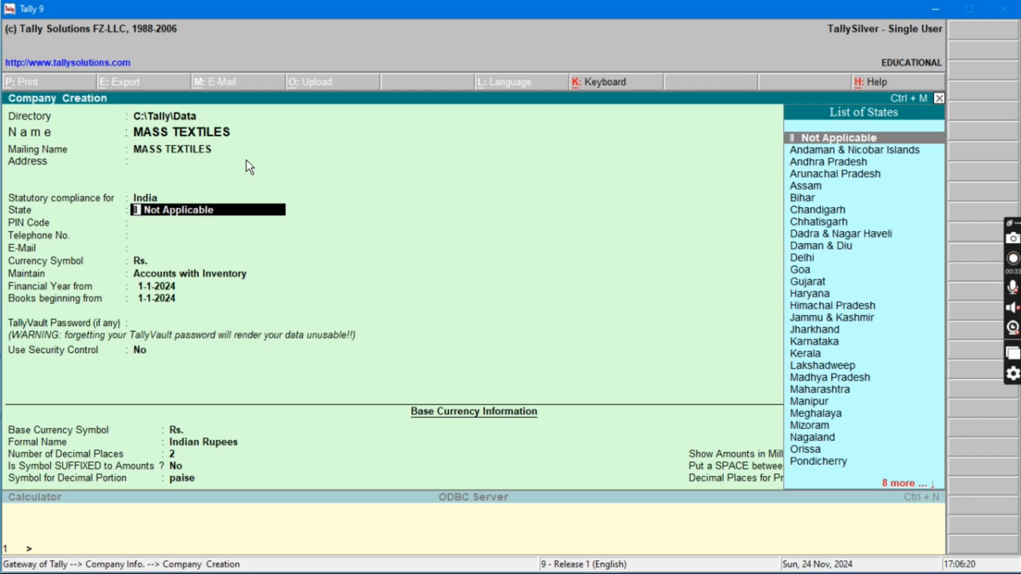
Keep the state as Not Applicable, leave the PIN code, telephone and e-mail blank, and accept Rs. as currency symbol
key("Return")
key("Return")
key("Return")
key("Return")
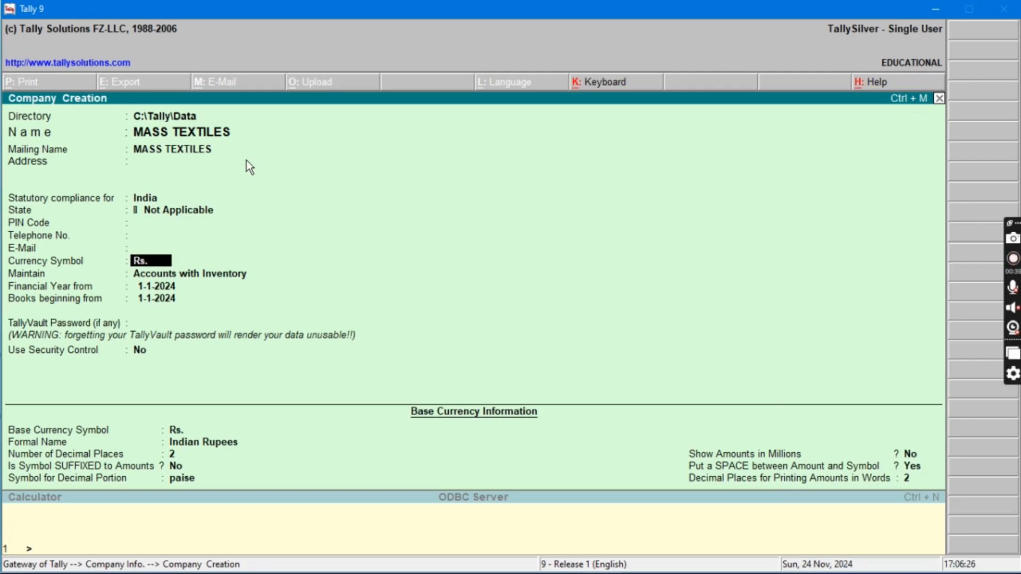
key("Return")
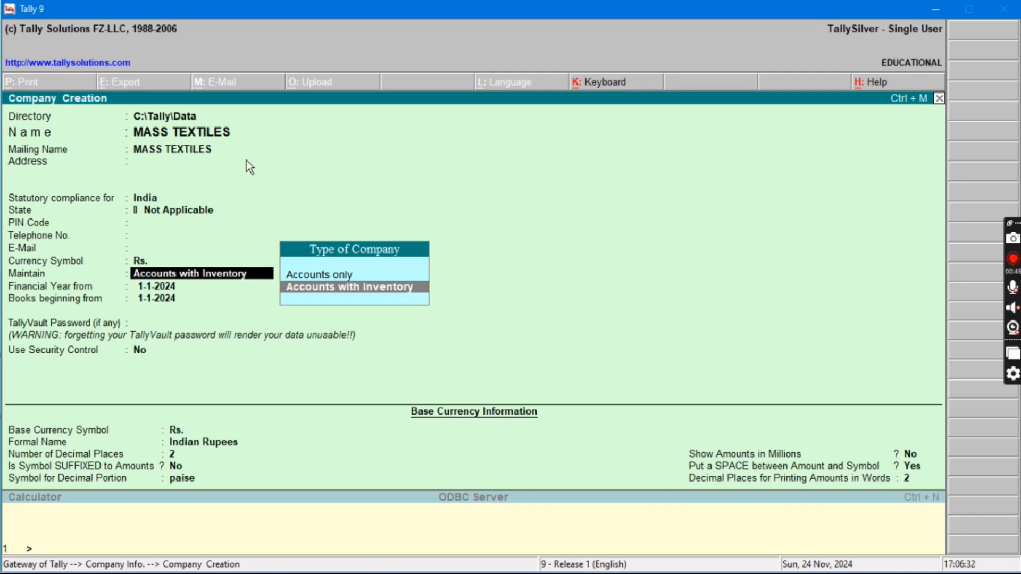
Maintain Accounts with Inventory, keep 1-1-2024 for both the financial year and books start, and leave the TallyVault password blank
key("Return")
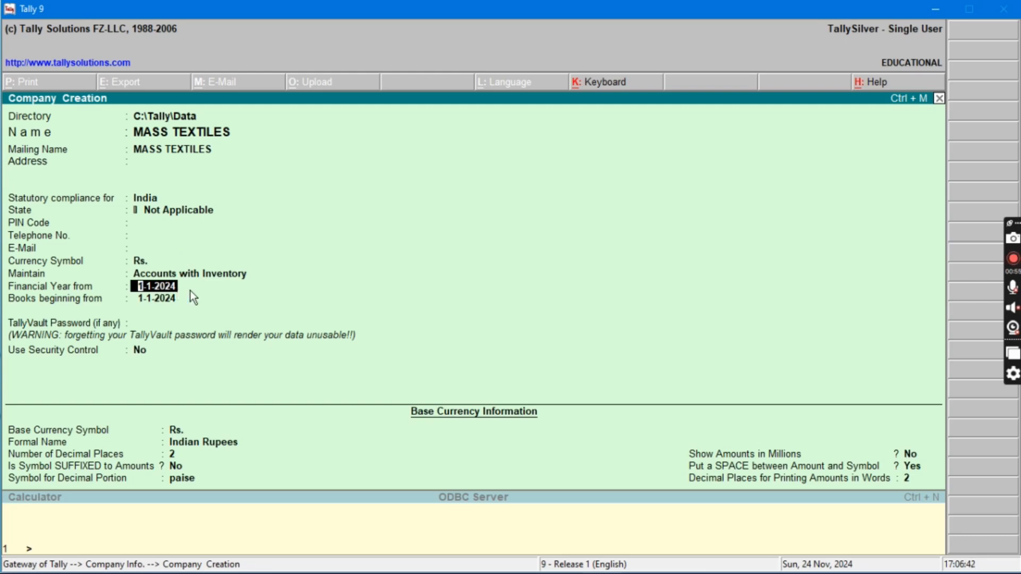
key("Return")
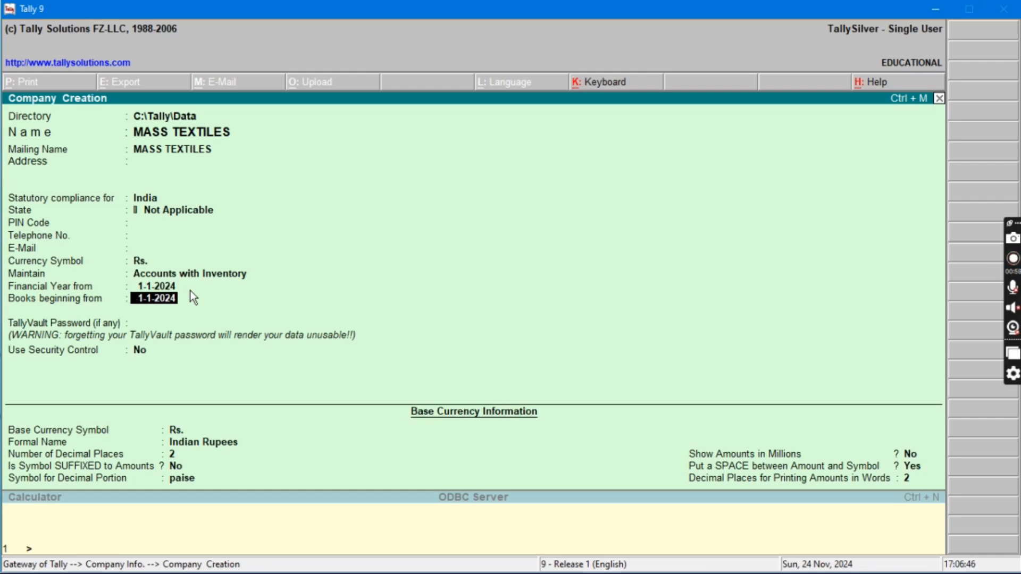
key("Return")
key("Return")
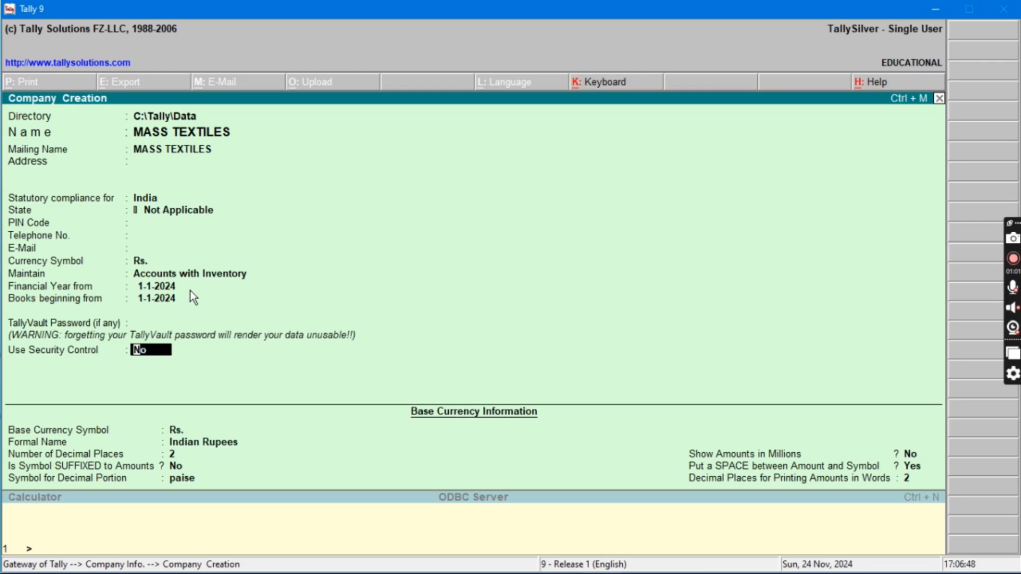
Leave security control off, accept the default Indian Rupees base currency settings, and save the company
key("Return")
key("Return")
key("Return")
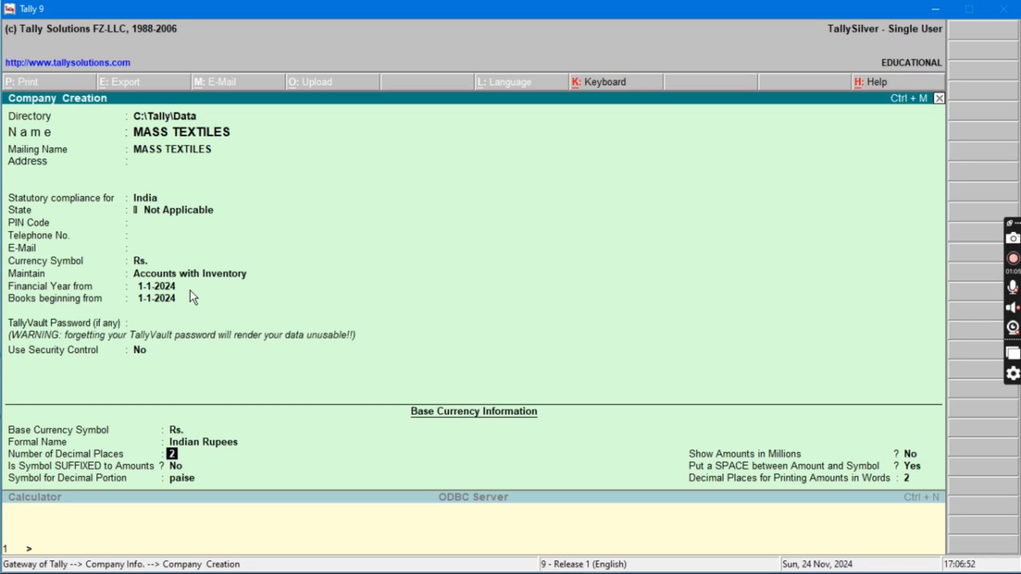
key("Return")
key("Return")
key("Return")
key("Return")
key("Return")
key("Return")
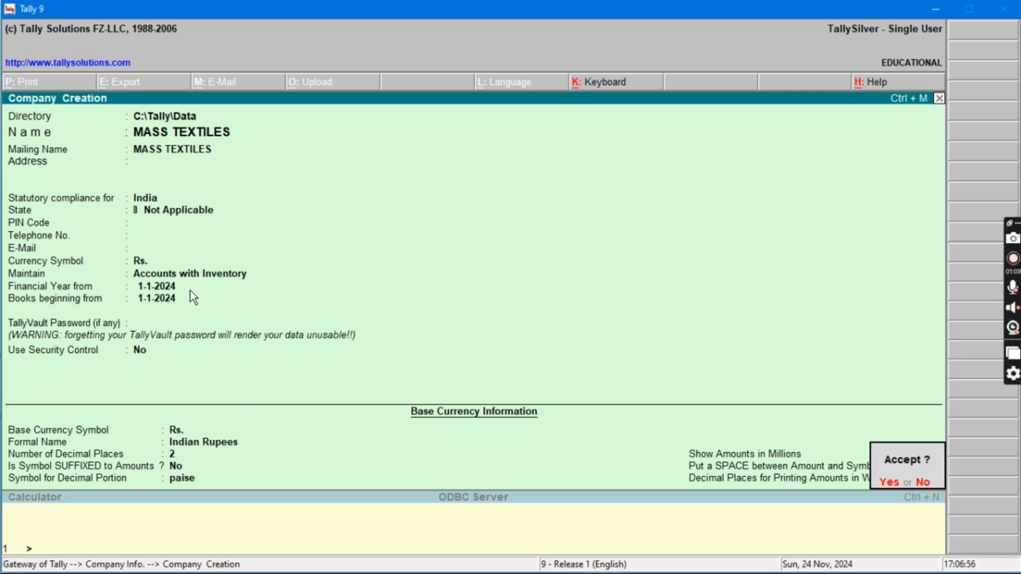
key("Return")
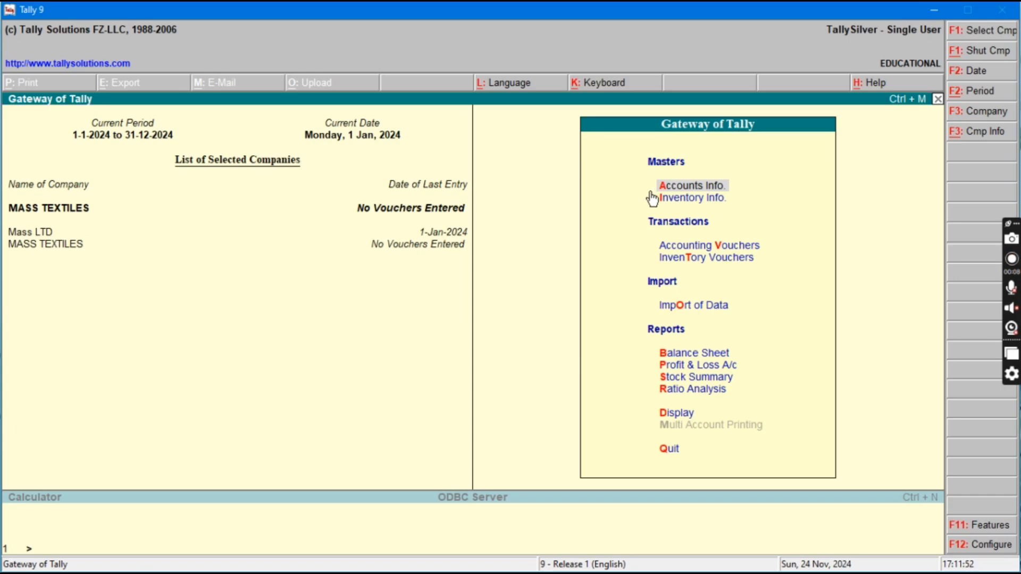
Start creating a single ledger named LAND & BUILDING without an alias
key("Return")
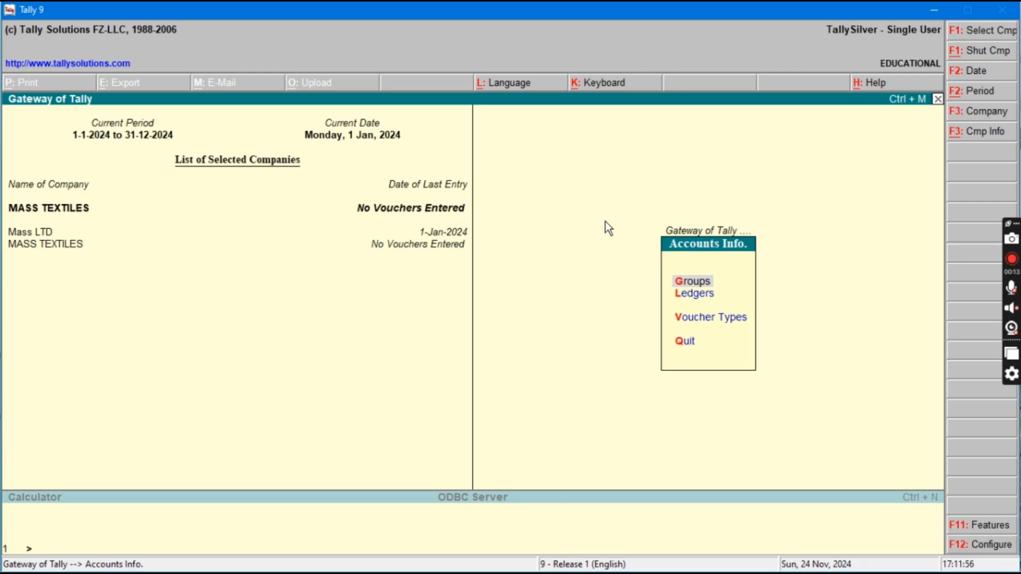
key("Down")
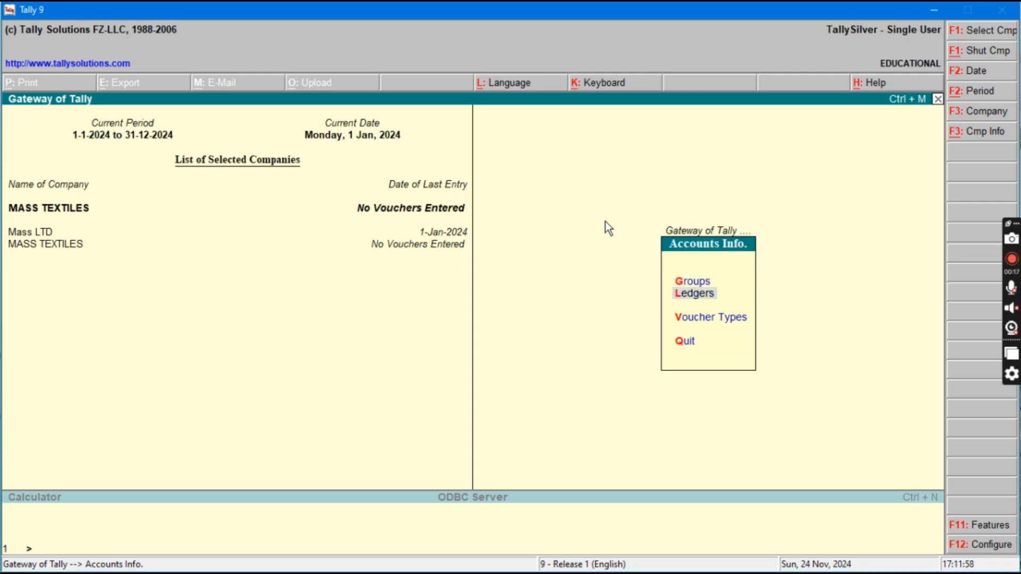
key("Return")
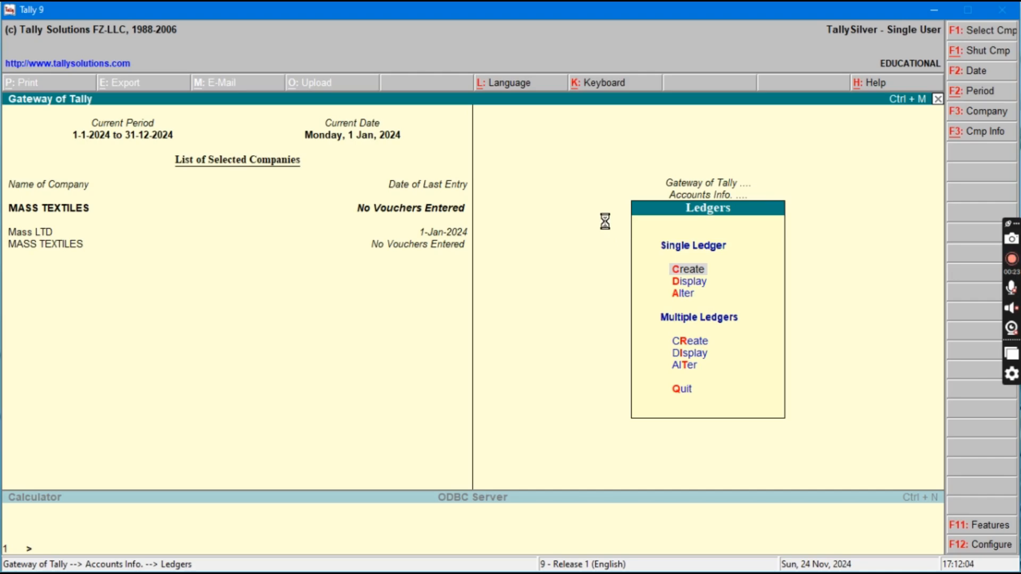
key("Return")
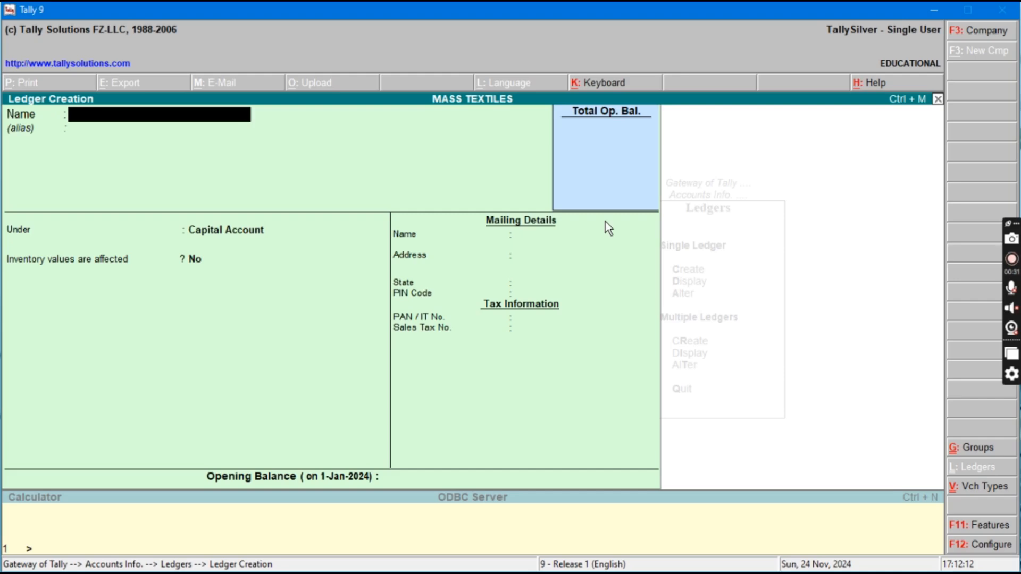
type("LAND & BUI")
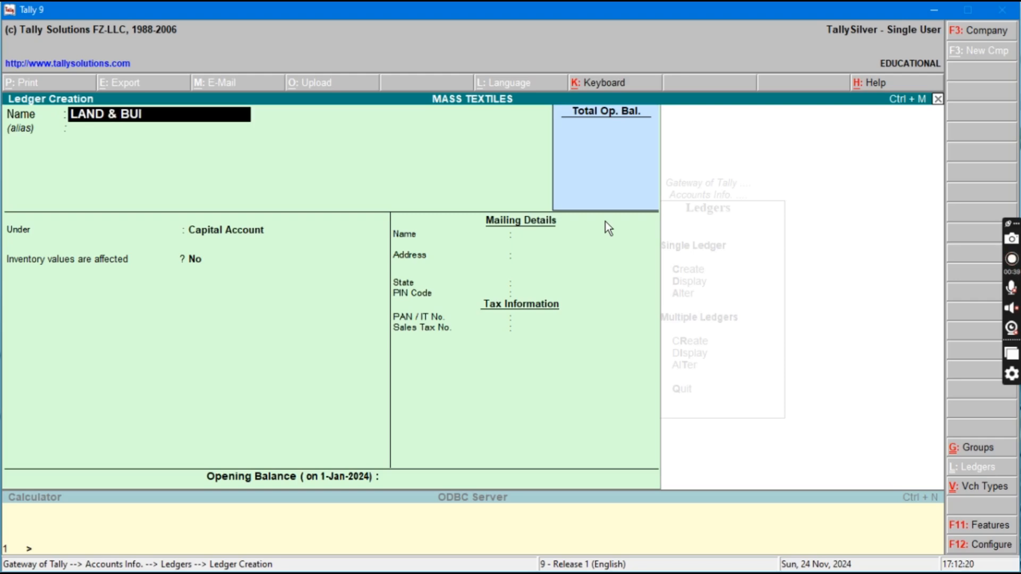
type("LDING")
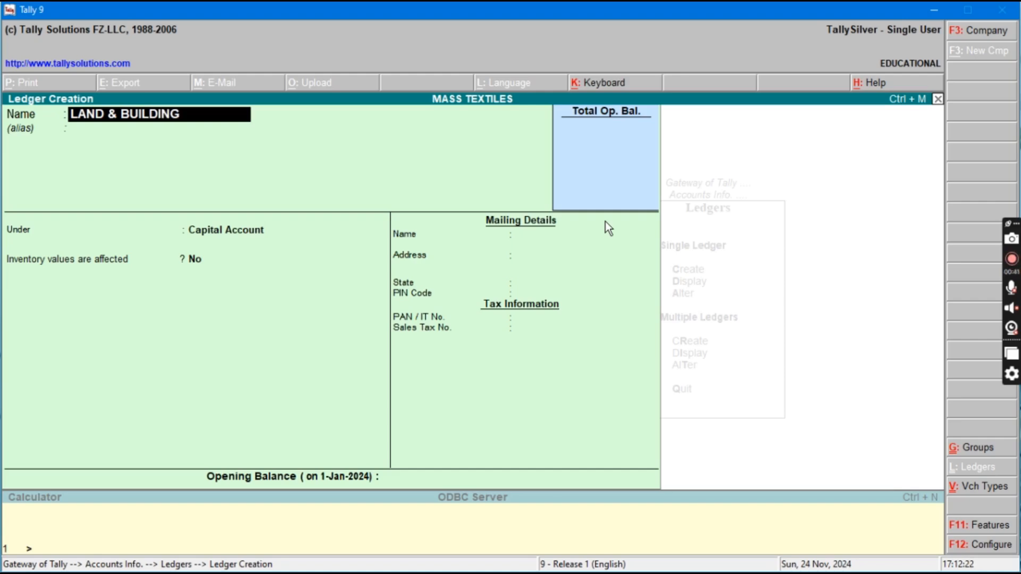
key("Return")
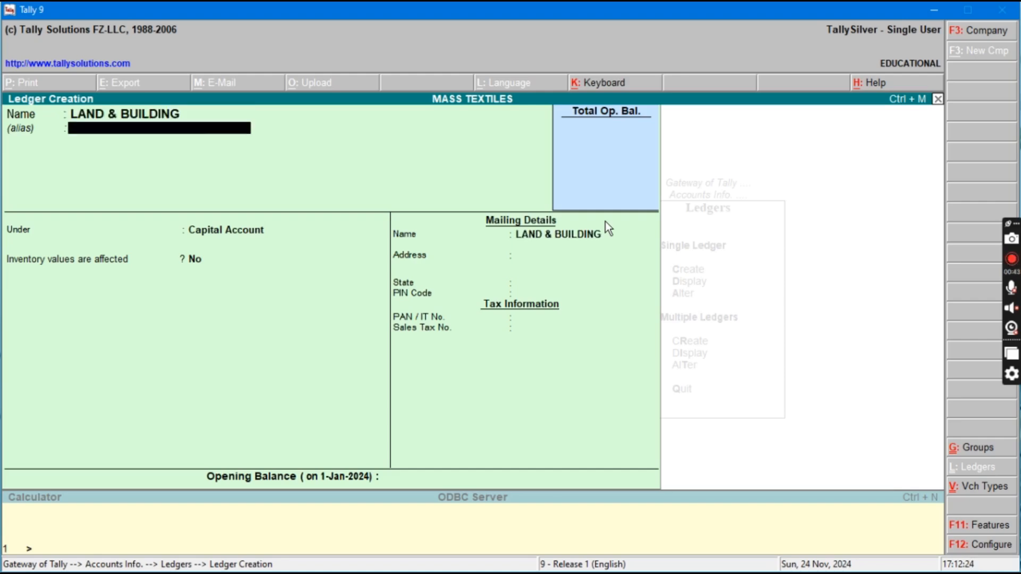
key("Return")
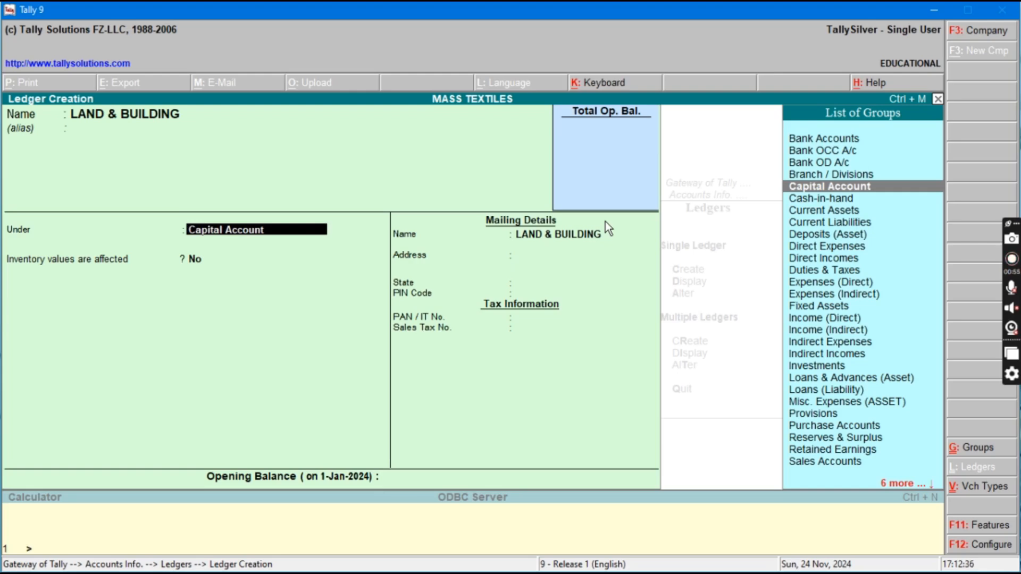
Put the LAND & BUILDING ledger under Fixed Assets with an opening balance of 7,00,000 Dr, and save it
type("F")
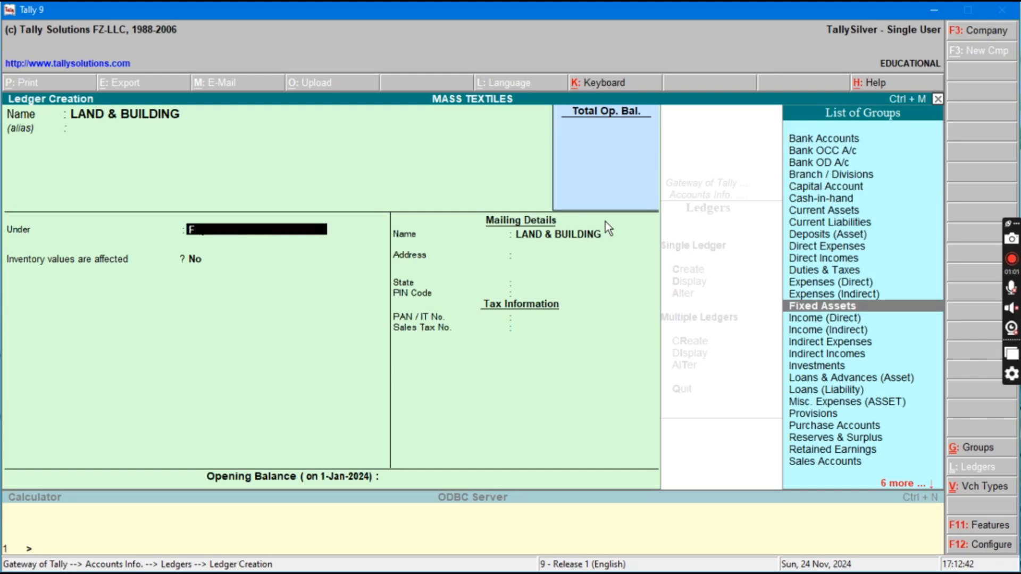
key("Return")
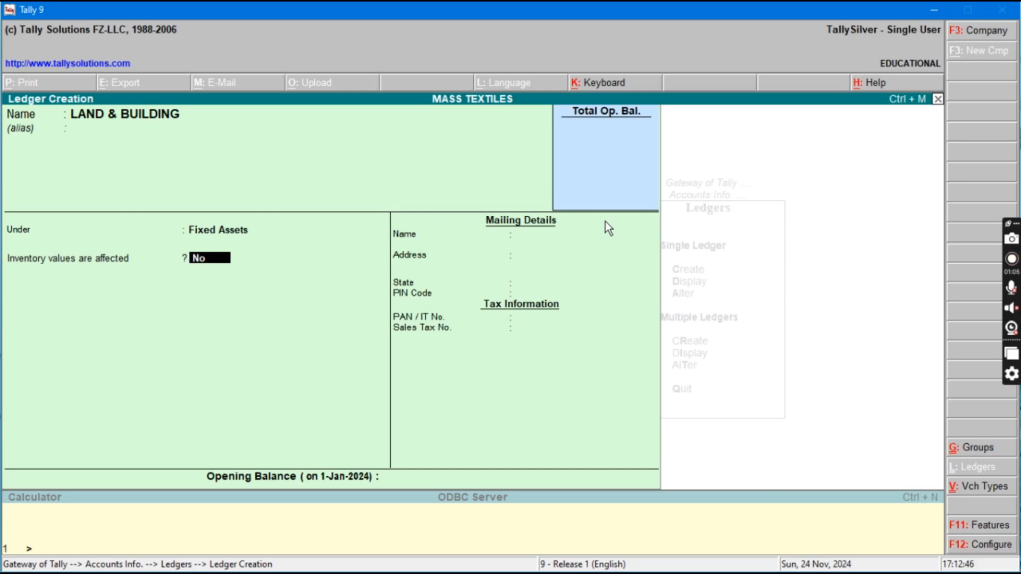
key("Return")
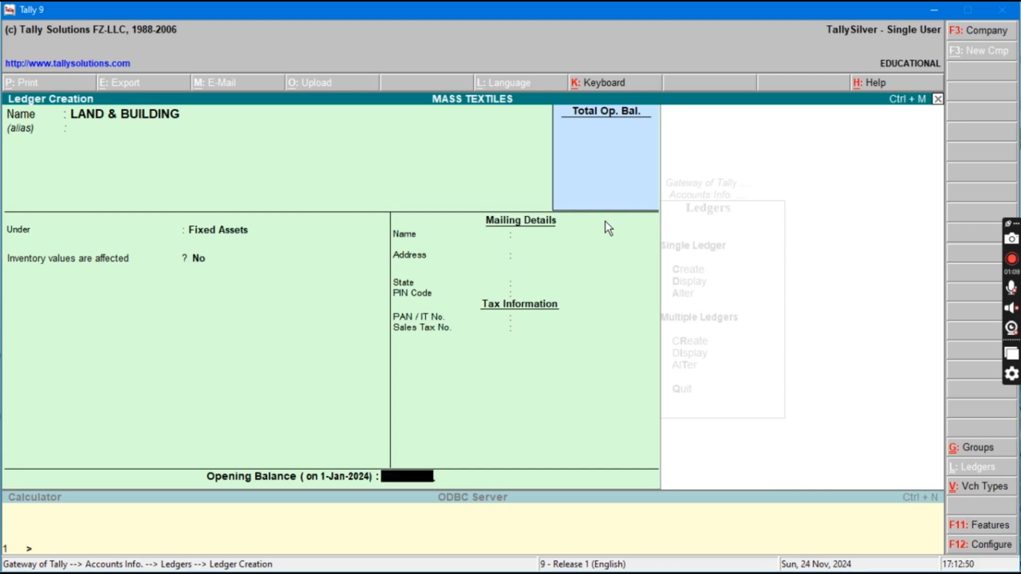
type("700000")
key("Return")
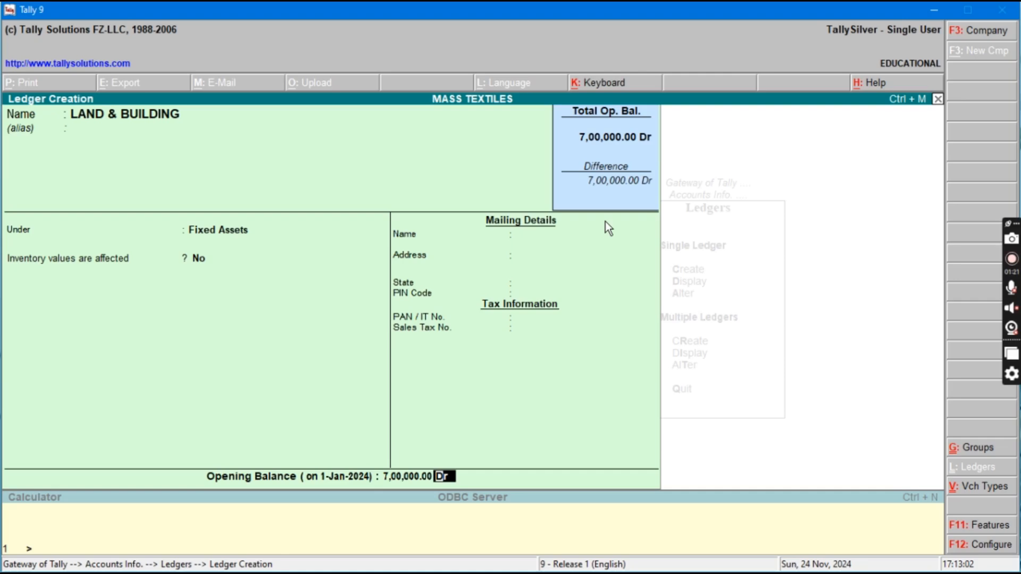
key("Return")
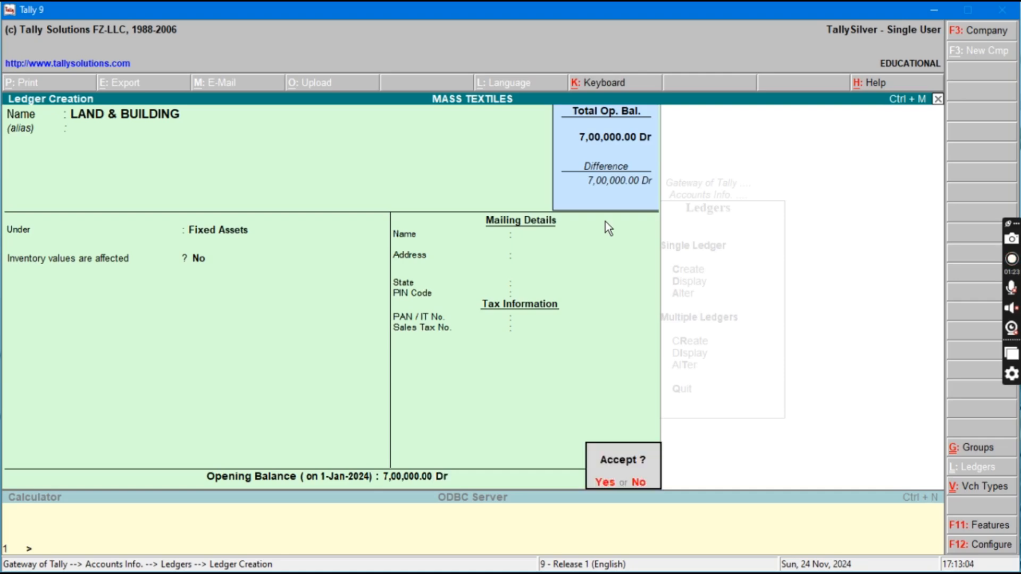
key("Return")
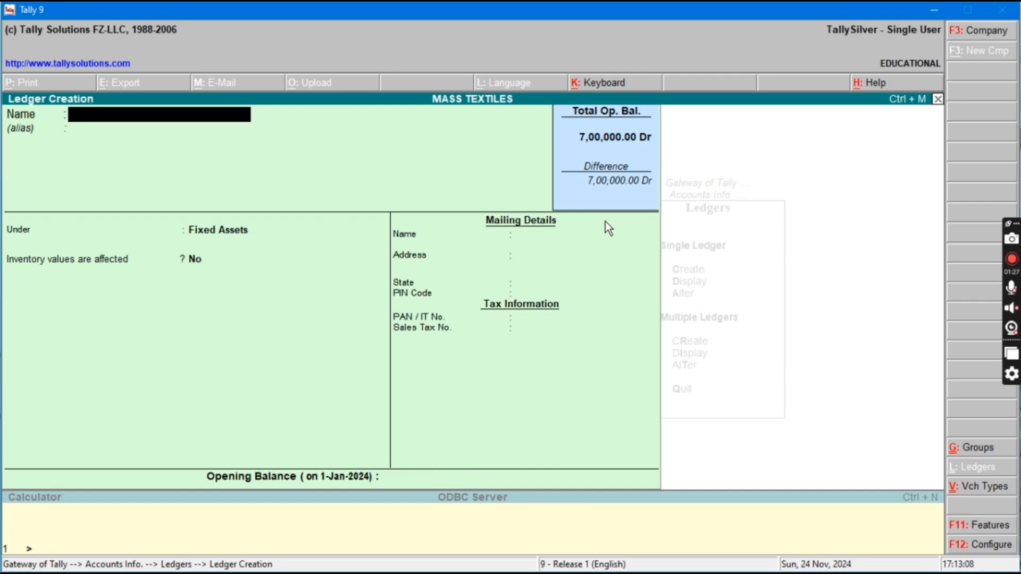
Create a FURNITURE & FITTINGS ledger under Fixed Assets with an opening balance of 2,50,000 Dr
type("FURNITURE")
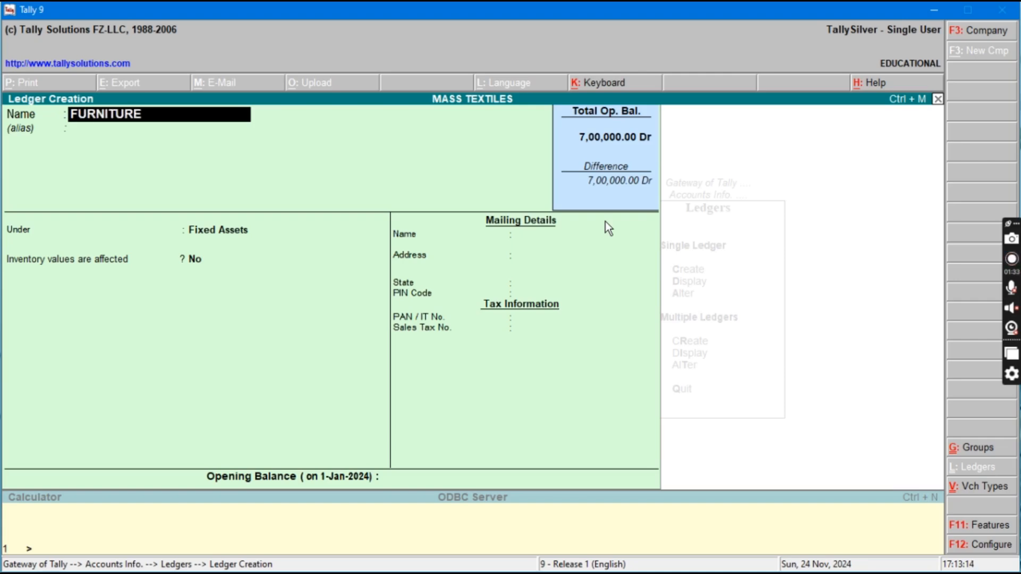
type(" & FITTINGS")
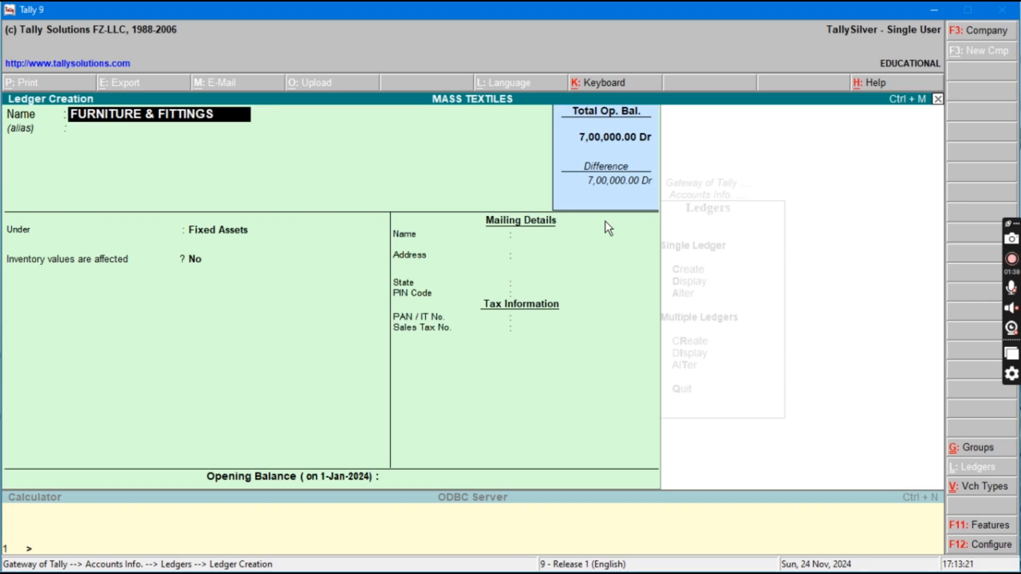
key("Return")
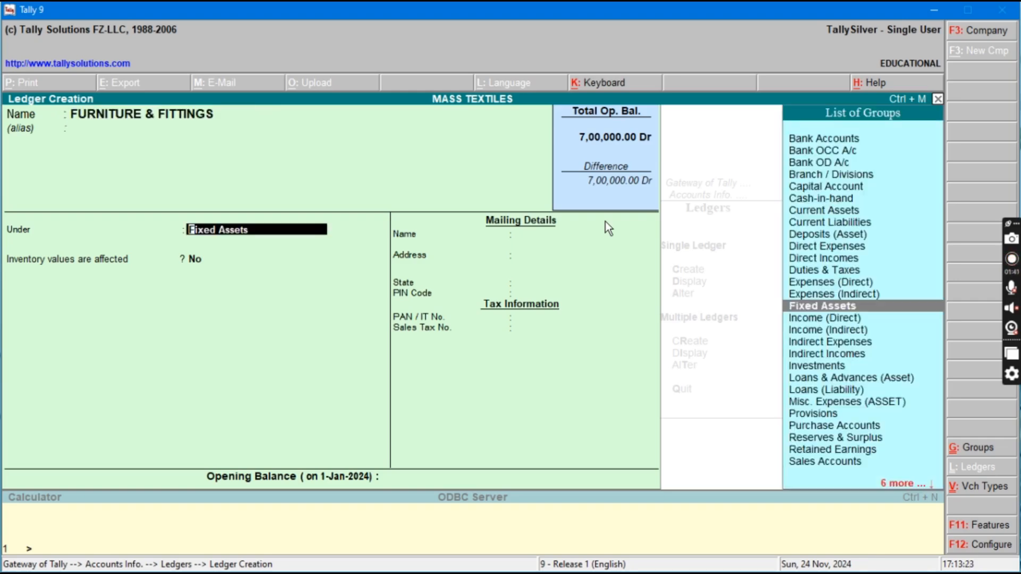
key("Return")
key("Return")
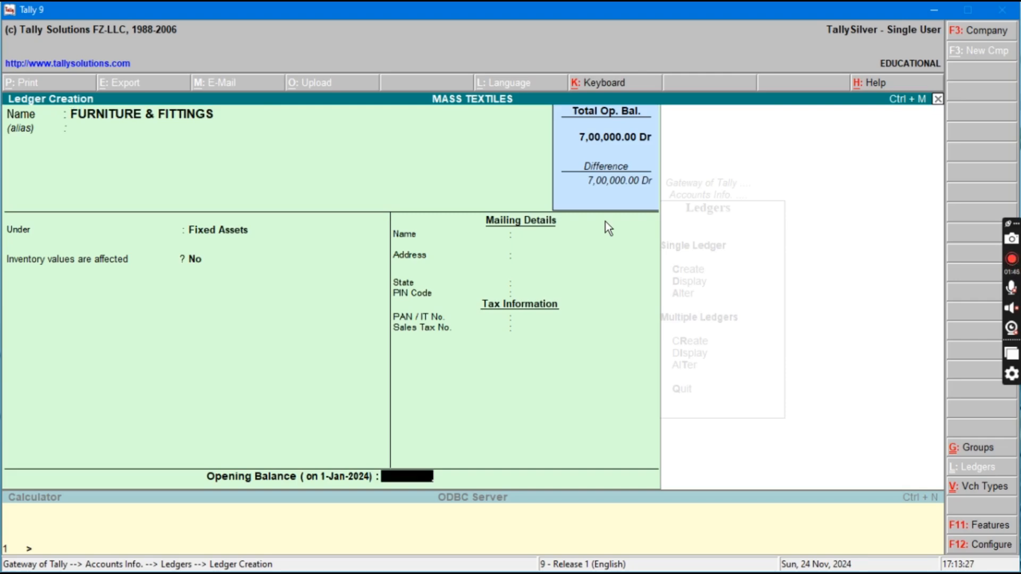
type("250000")
key("Return")
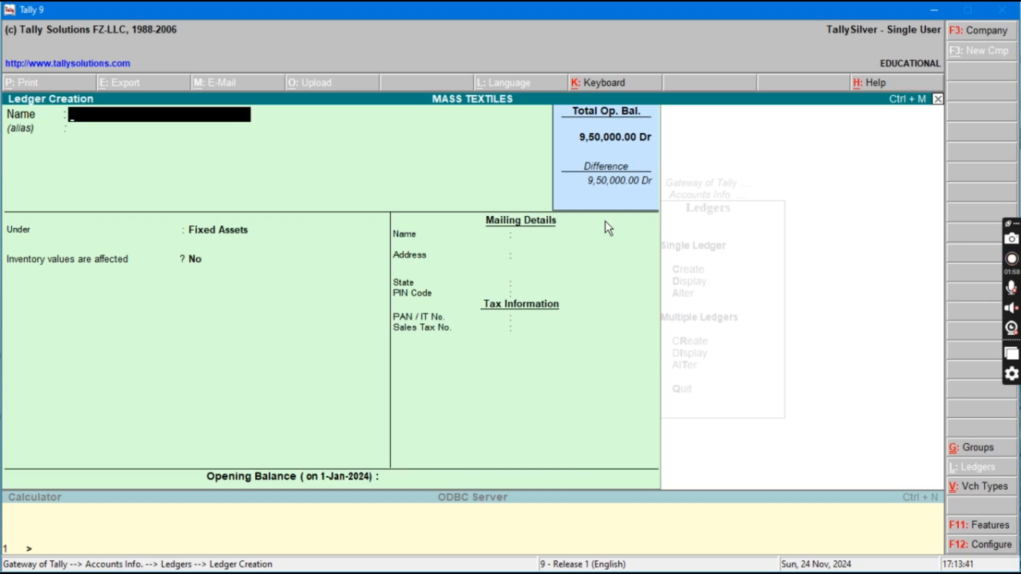
Create an OFFICE EQUIPMENTS ledger under Fixed Assets with an opening balance of 1,96,000 Dr, and save it
type("OFFICE EQUI")
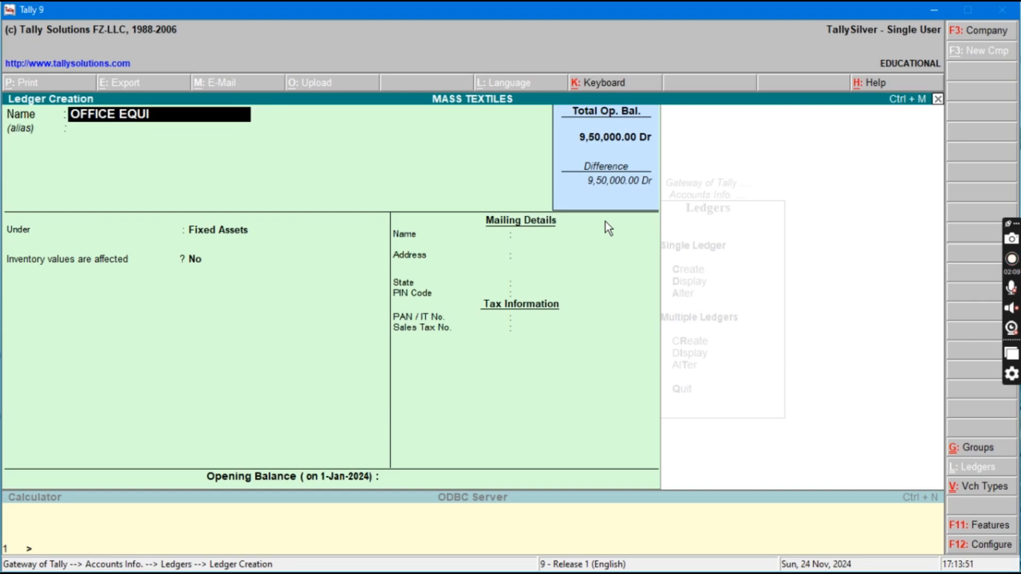
type("PMENTS")
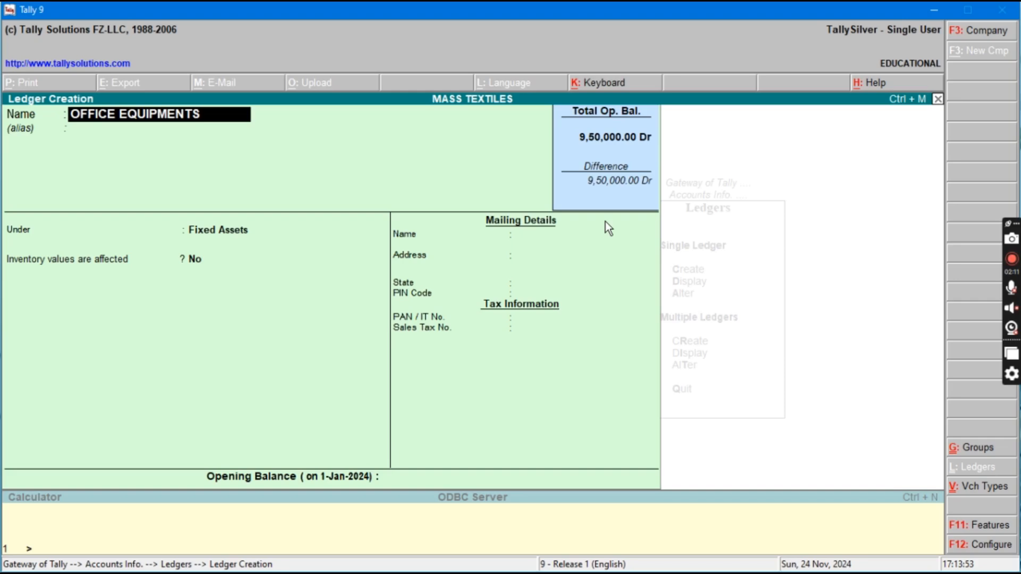
key("Return")
key("Return")
key("Return")
key("Return")
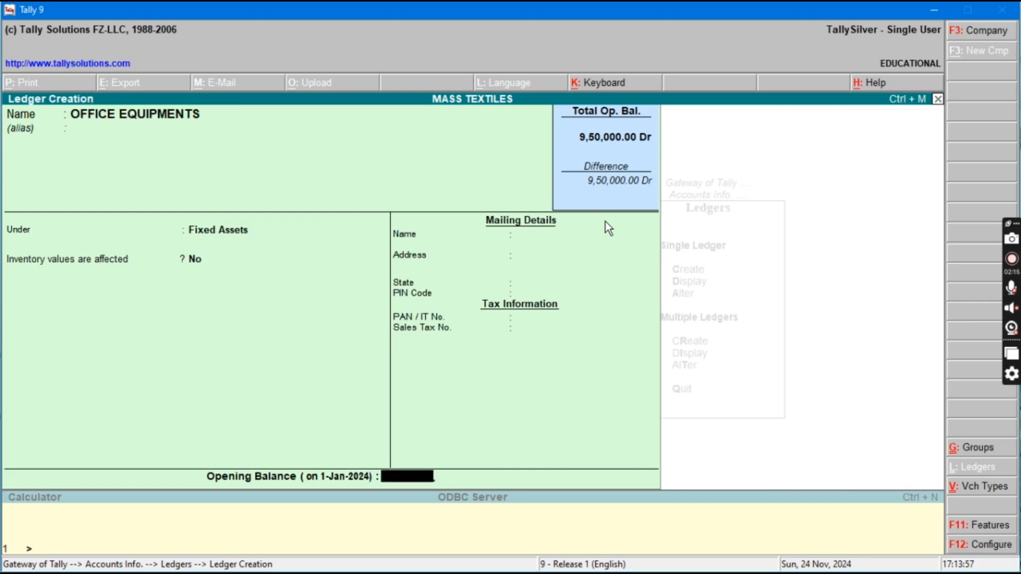
type("196000")
key("Return")
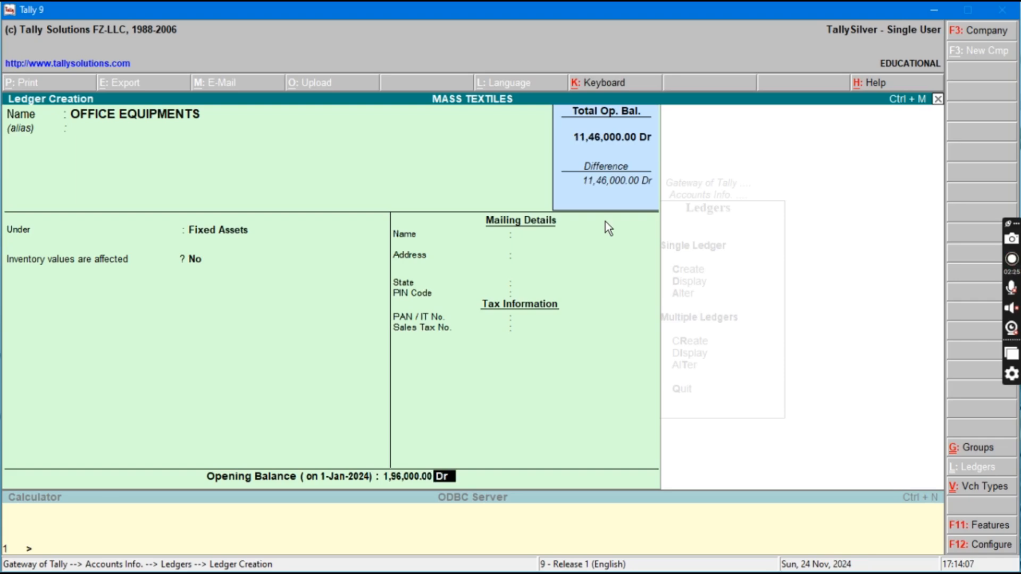
key("Return")
key("Return")
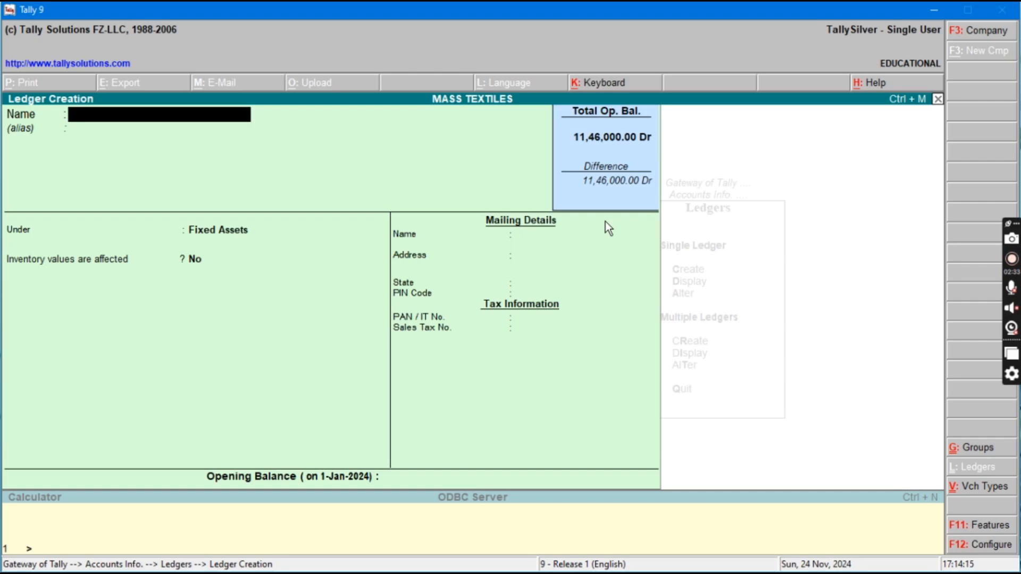
Create a DELIVARY VAN ledger under Fixed Assets with an opening balance of 5,00,000 Dr, and save it
type("DELIVAR")
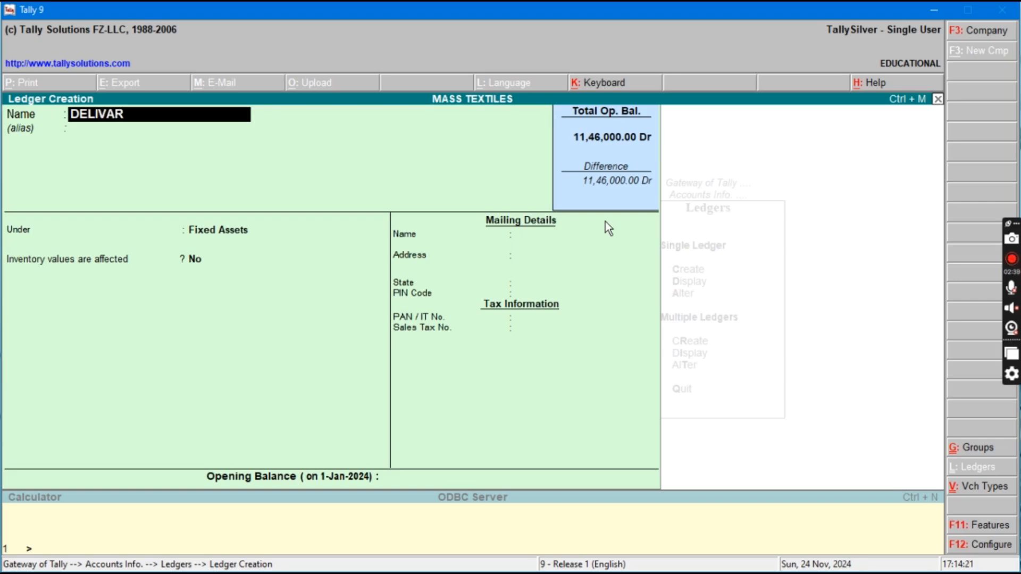
type("Y VAN")
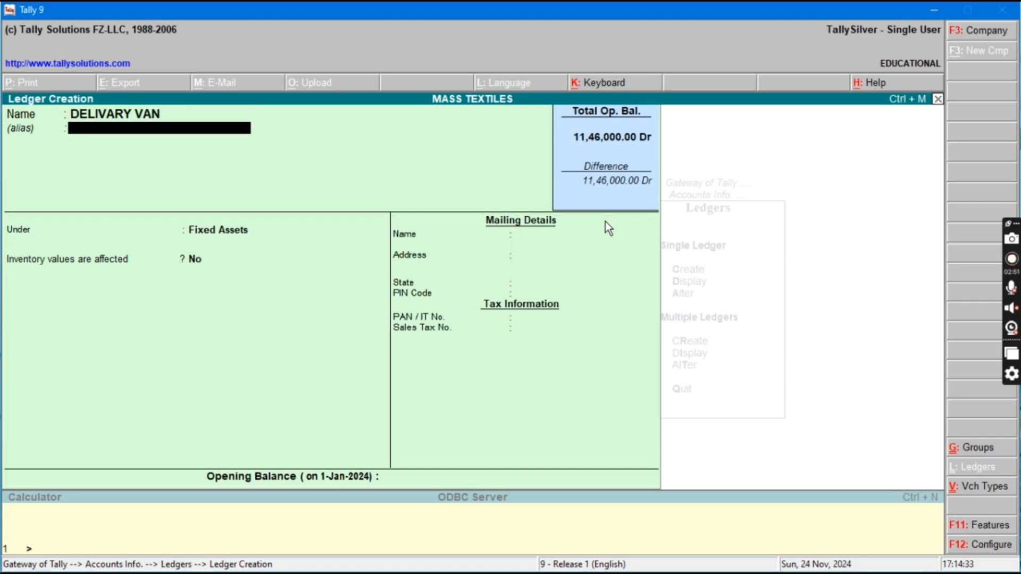
key("Return")
key("Return")
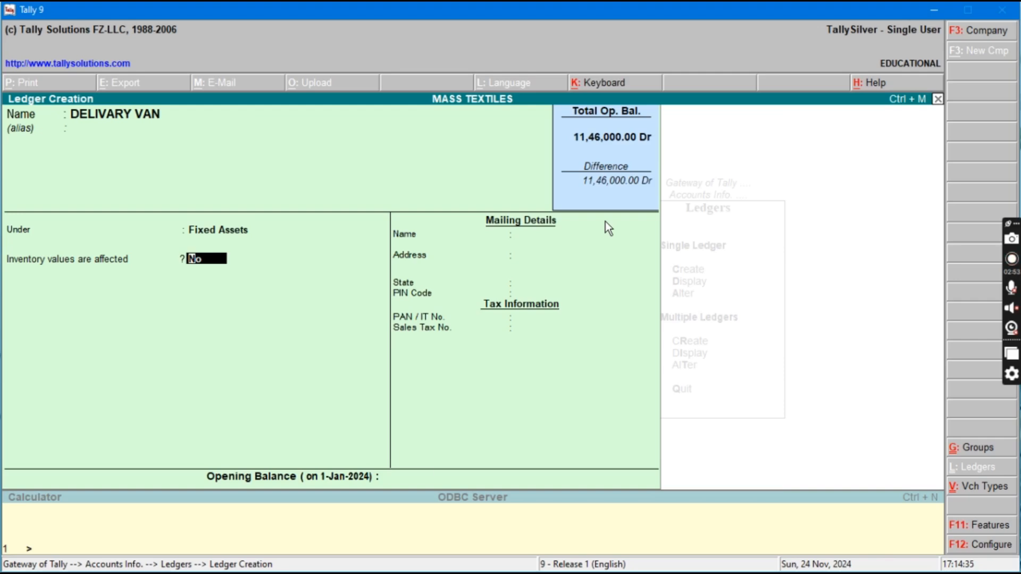
key("Return")
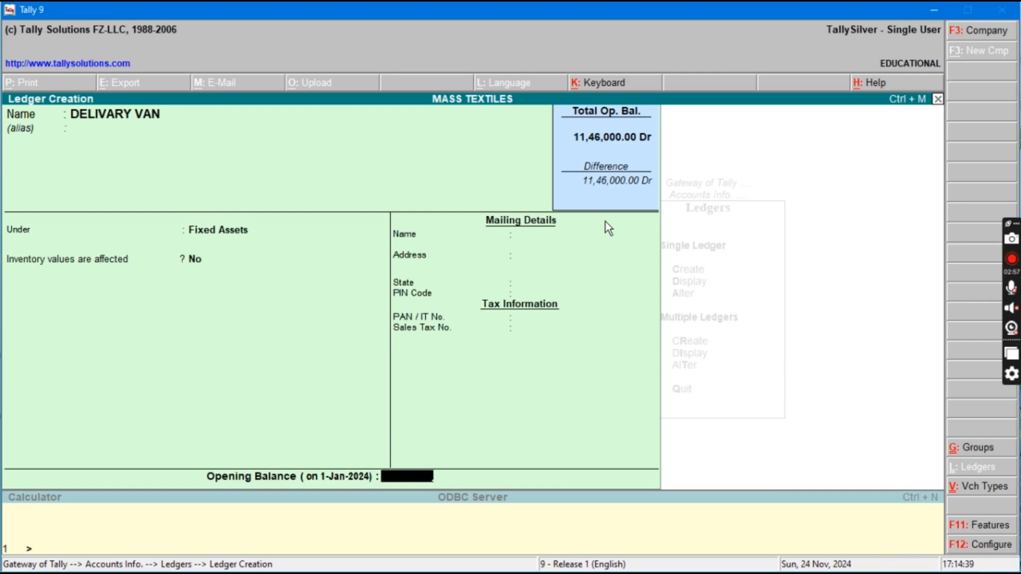
type("500000")
key("Return")
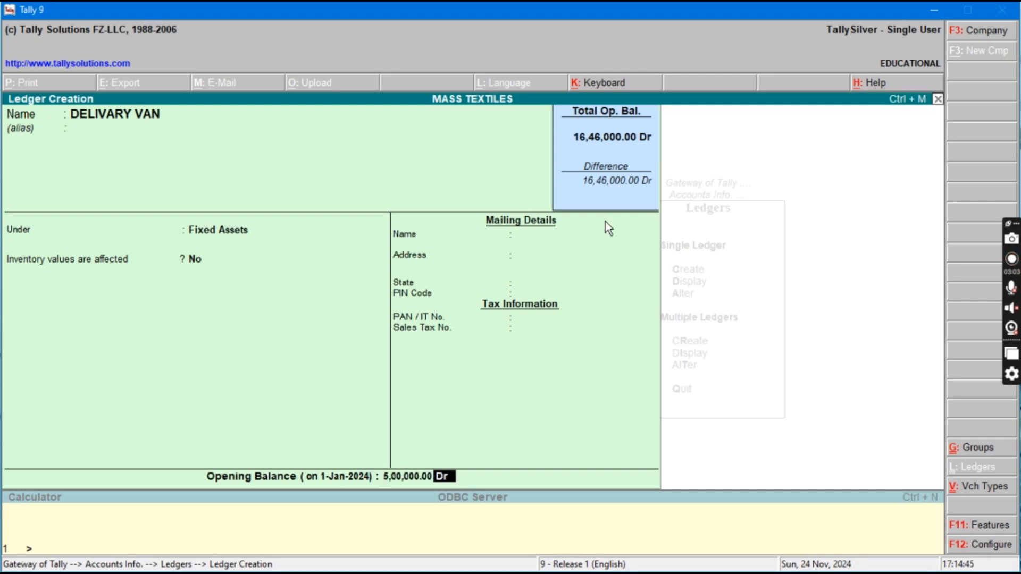
key("Return")
key("Return")
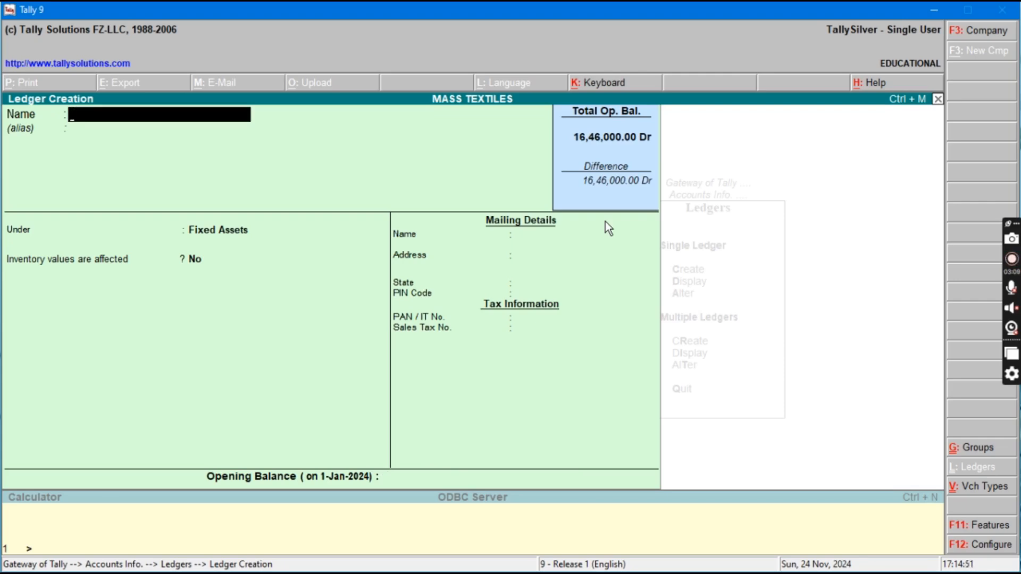
Create a STOCK ledger under Stock-in-Hand with an opening balance of 3,62,500 Dr, and save it
type("STOCK")
key("Return")
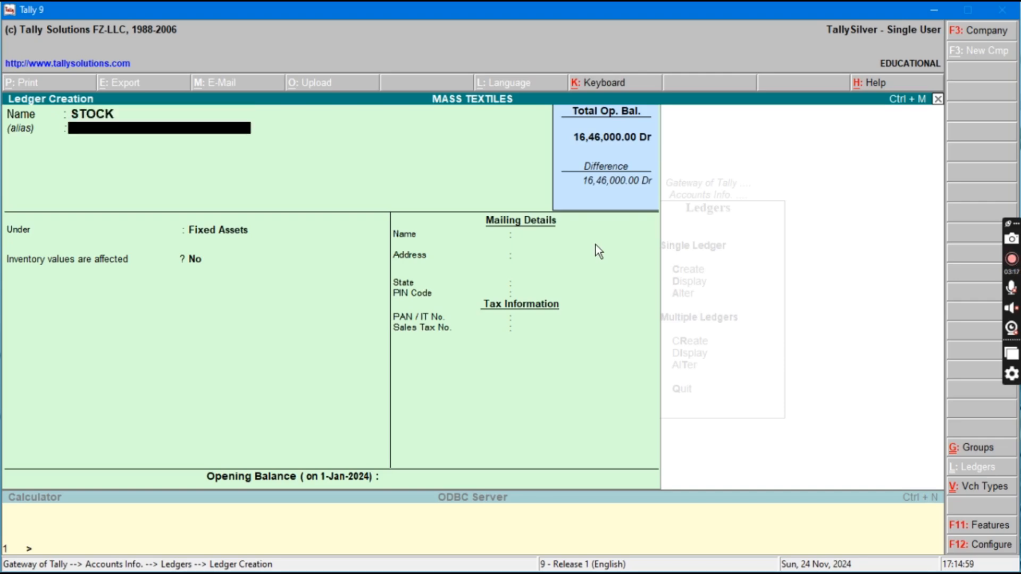
key("Return")
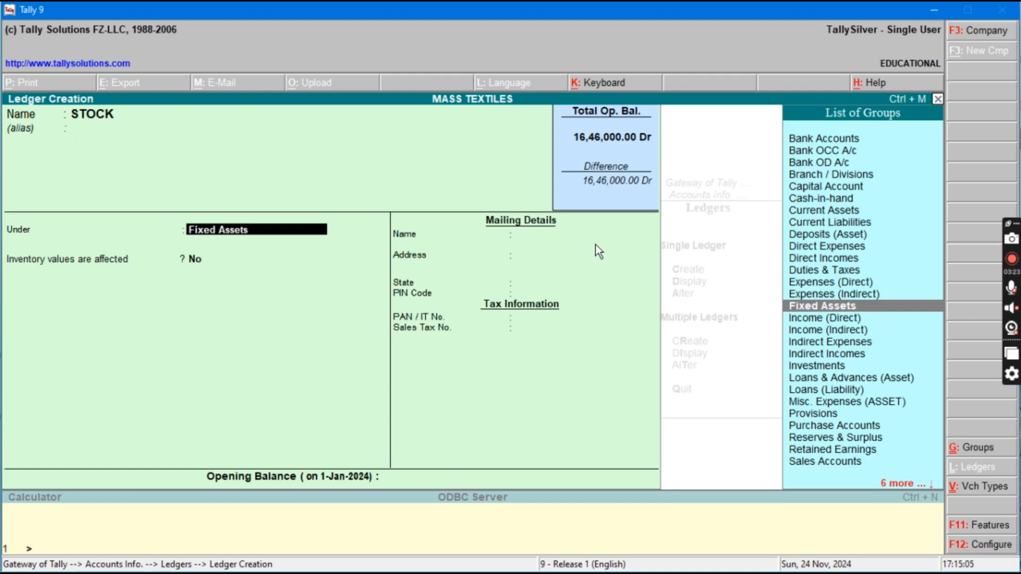
type("ST")
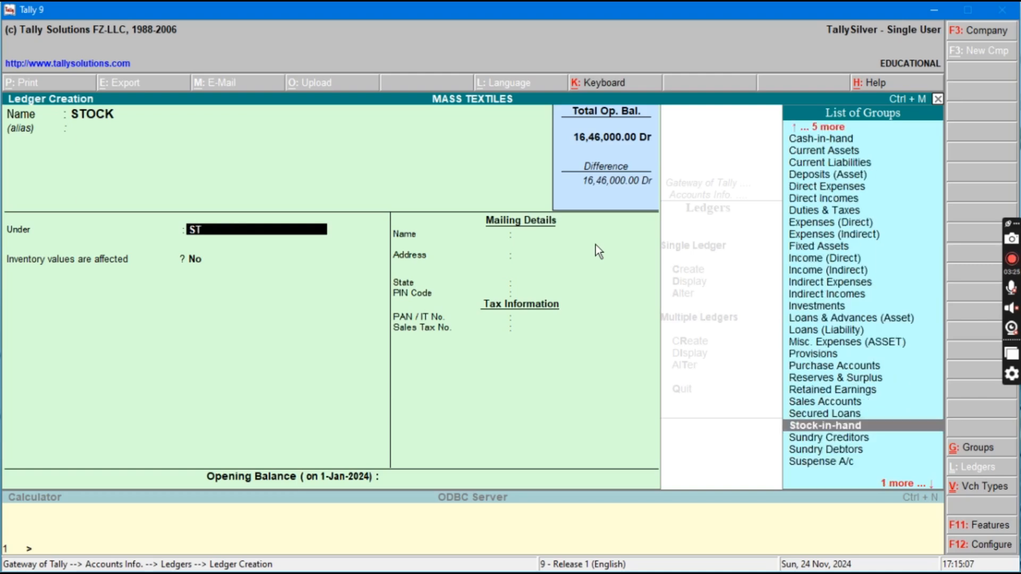
key("Return")
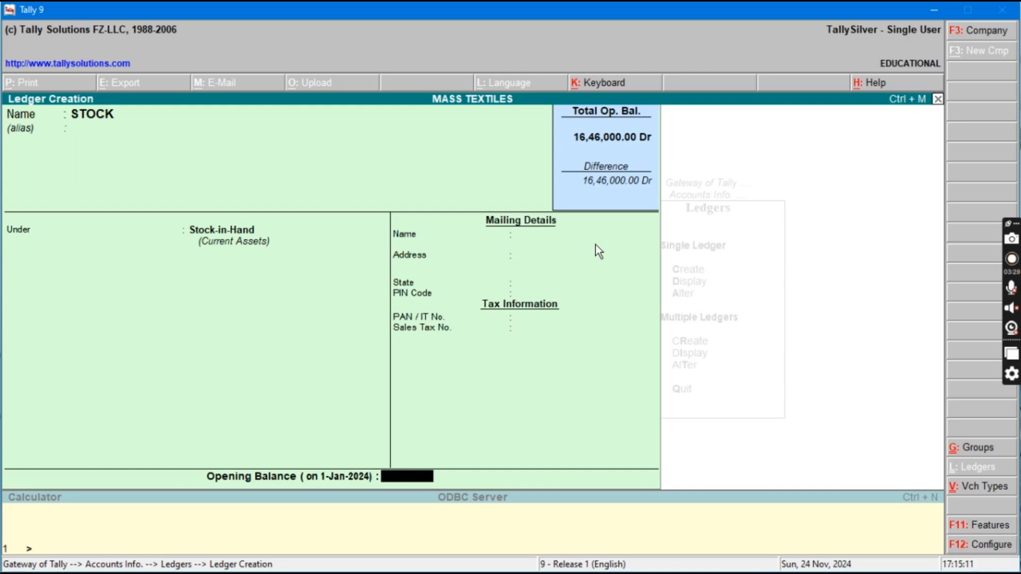
type("362500")
key("Return")
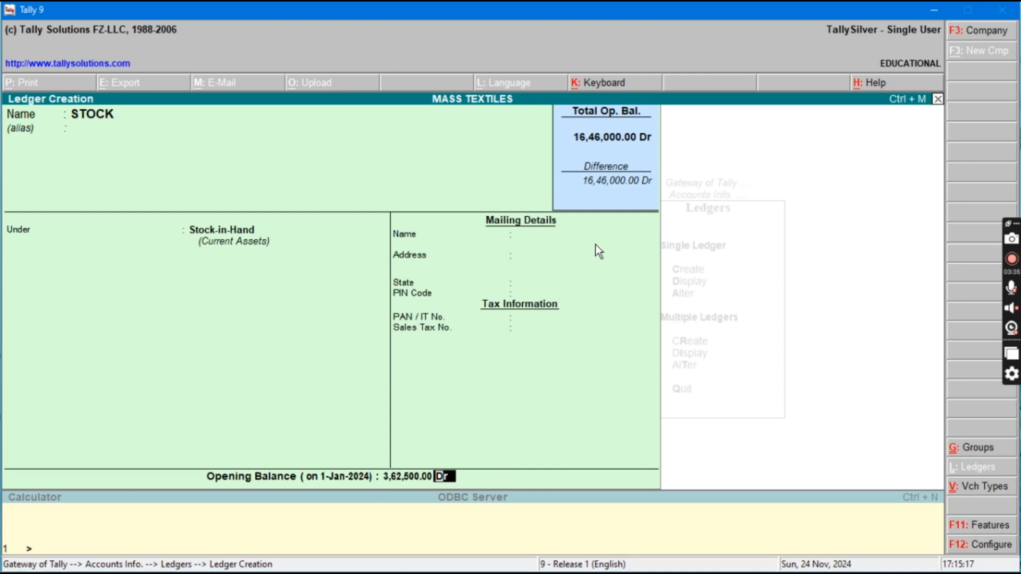
key("Return")
key("Return")
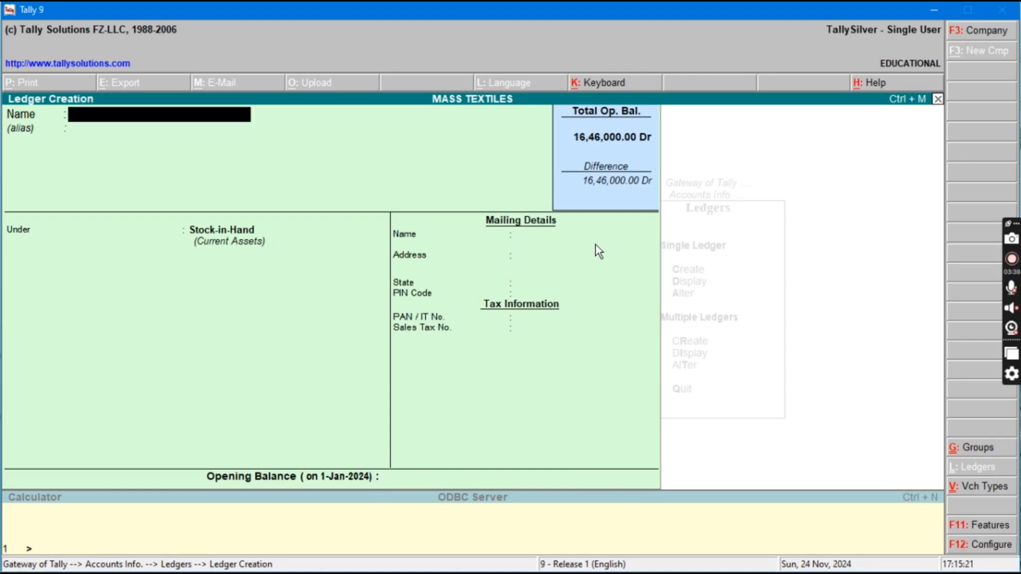
Create a PETTY CASH ledger under Cash-in-Hand with an opening balance of 20,000 Dr, and save it
type("PETTY CAS")
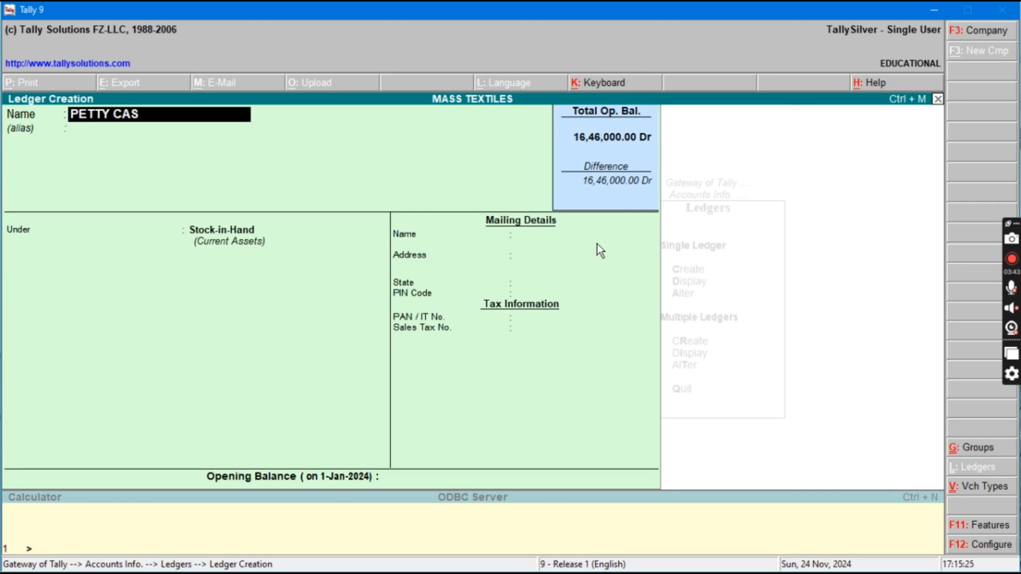
type("H")
key("Return")
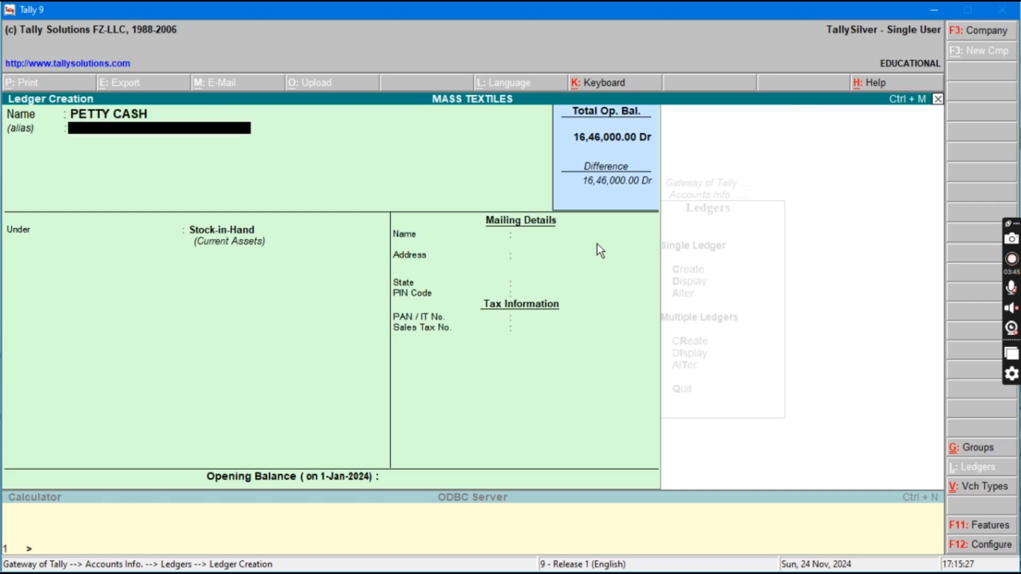
key("Return")
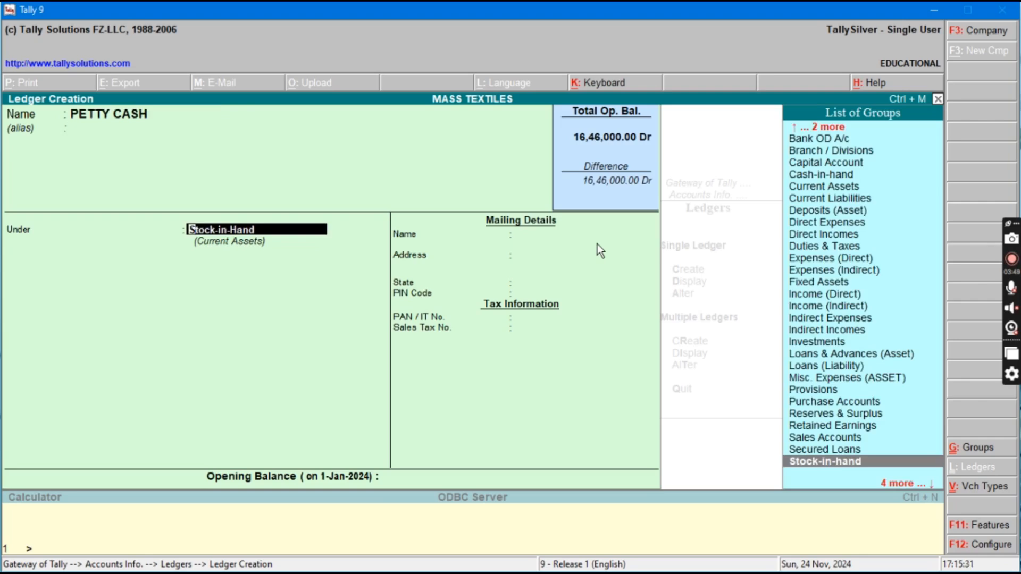
type("CAS")
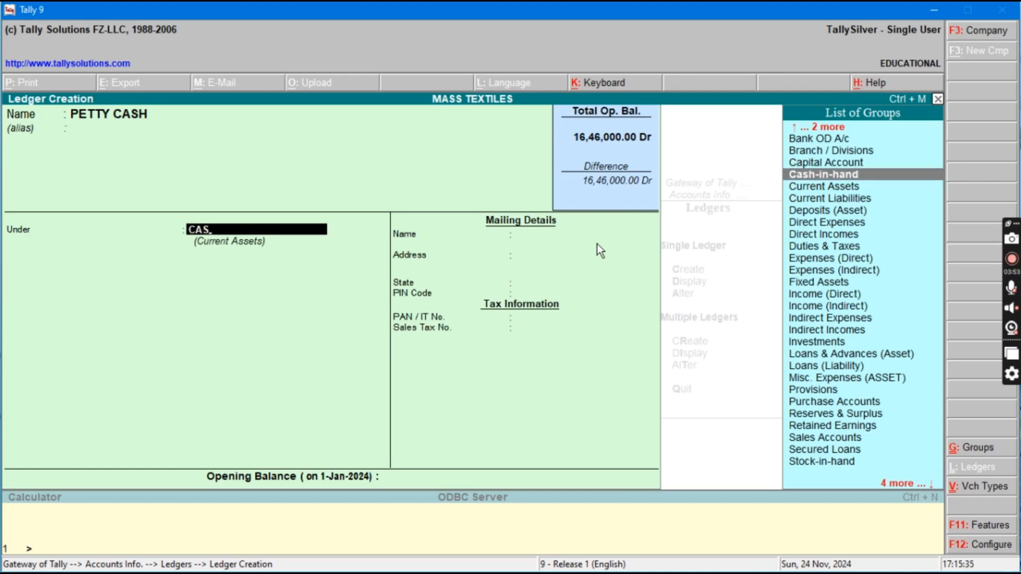
key("Return")
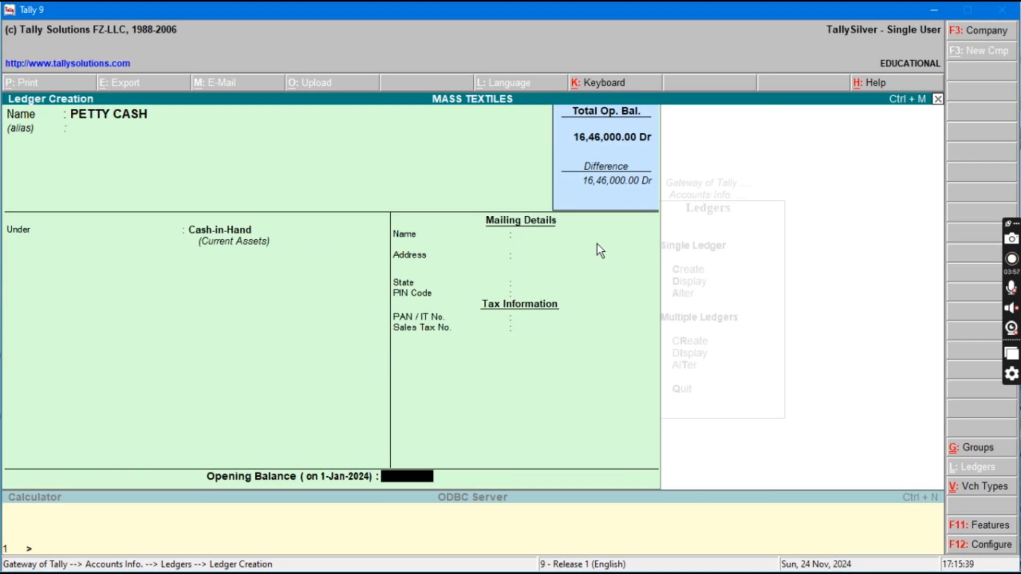
type("20000")
key("Return")
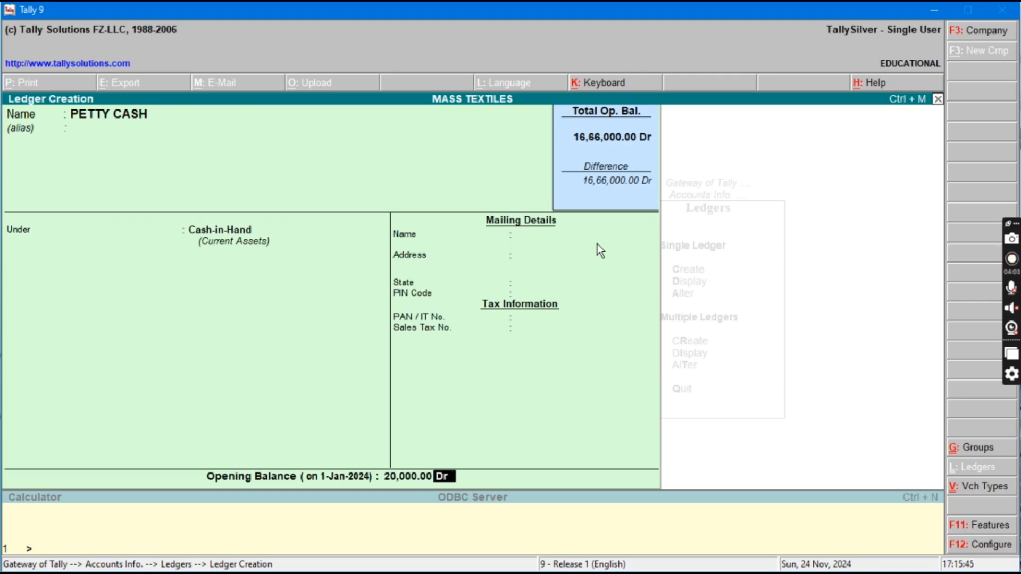
key("Return")
key("Return")
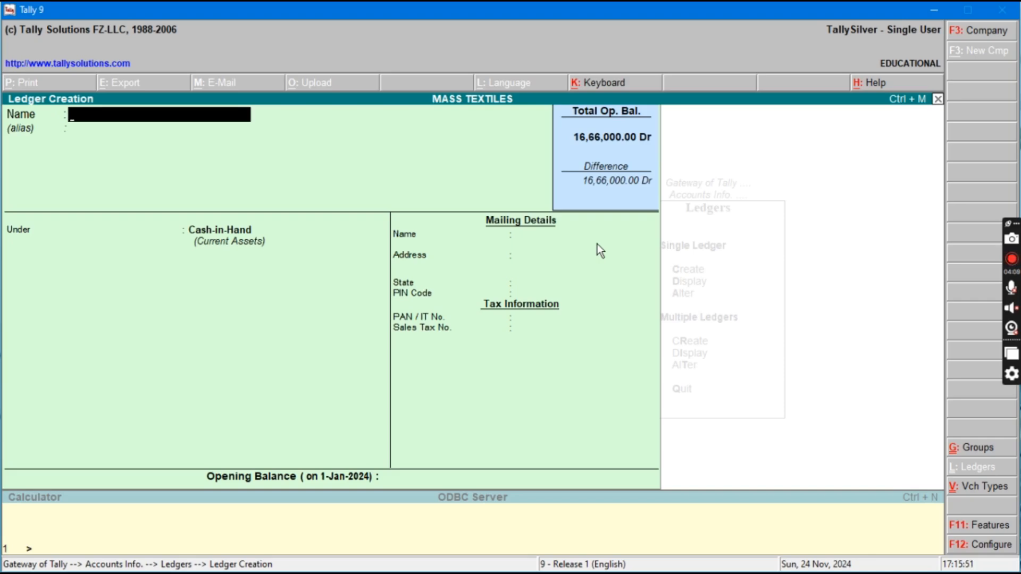
Start a ledger named BOC without an alias and place it under Bank Accounts
type("BOC")
key("Return")
key("Return")
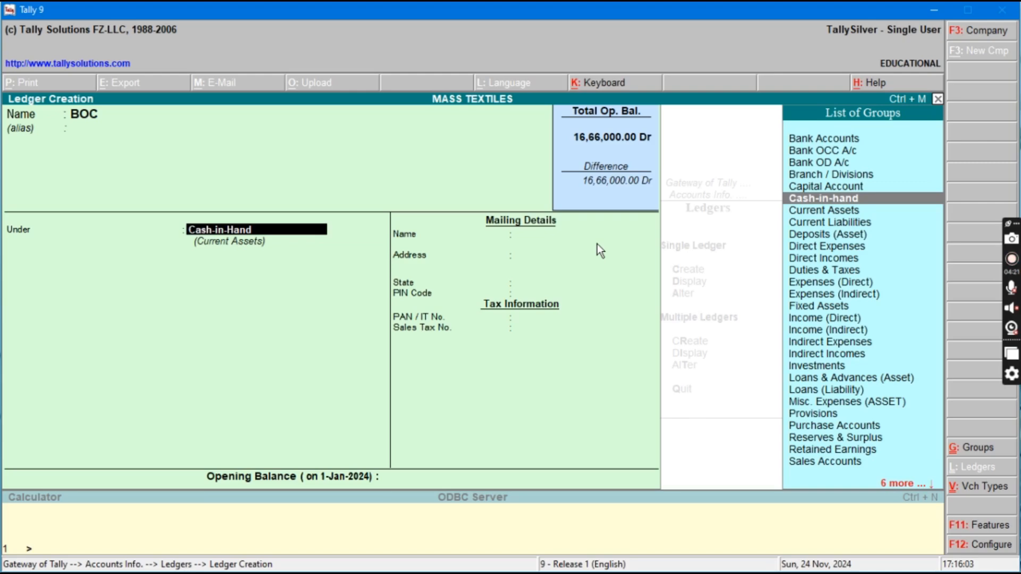
type("BAN")
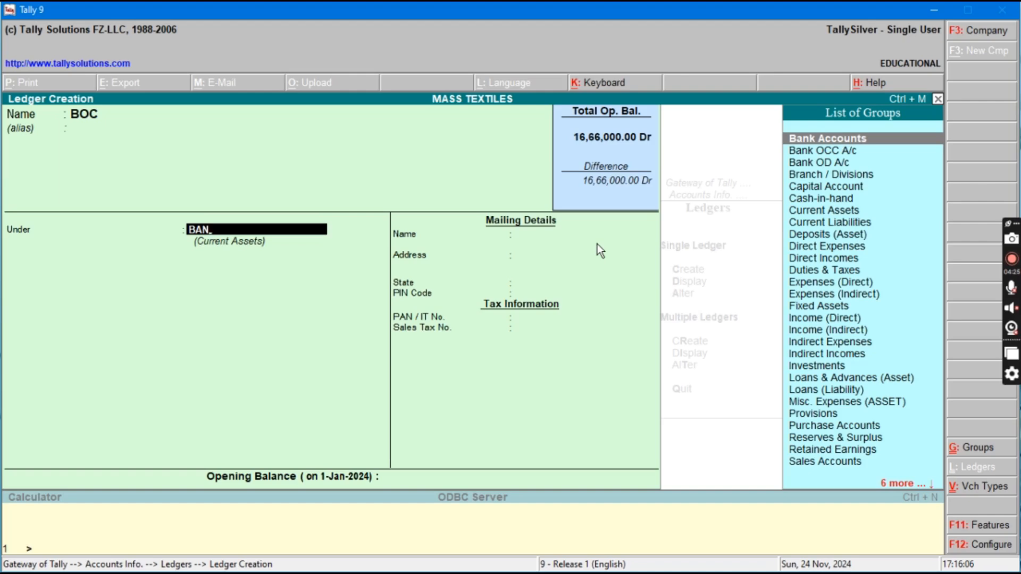
key("Return")
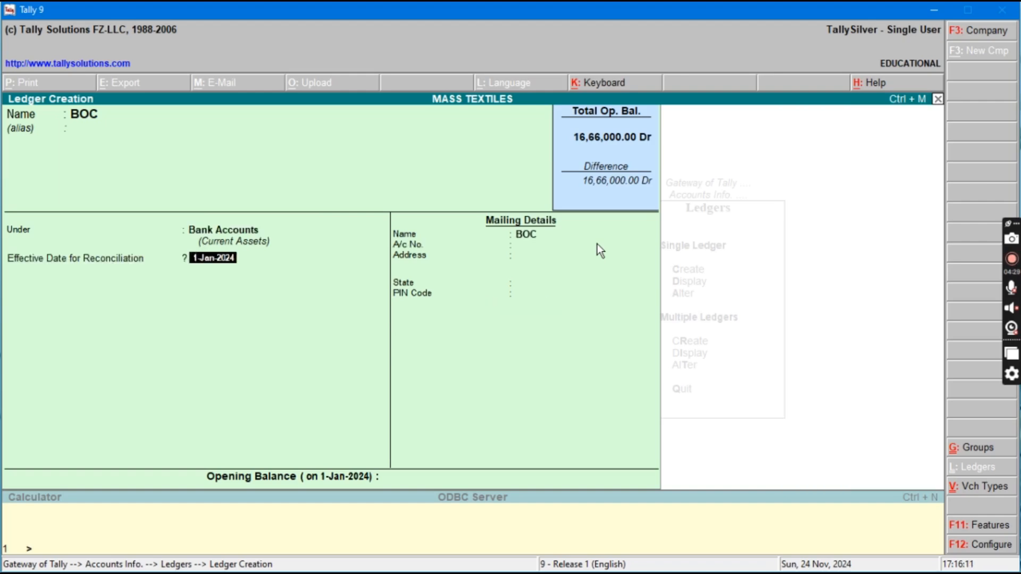
Keep BOC's default reconciliation date, set its state to Not Applicable, enter an opening balance of 2,50,500 Dr, and save the ledger
key("Return")
key("Return")
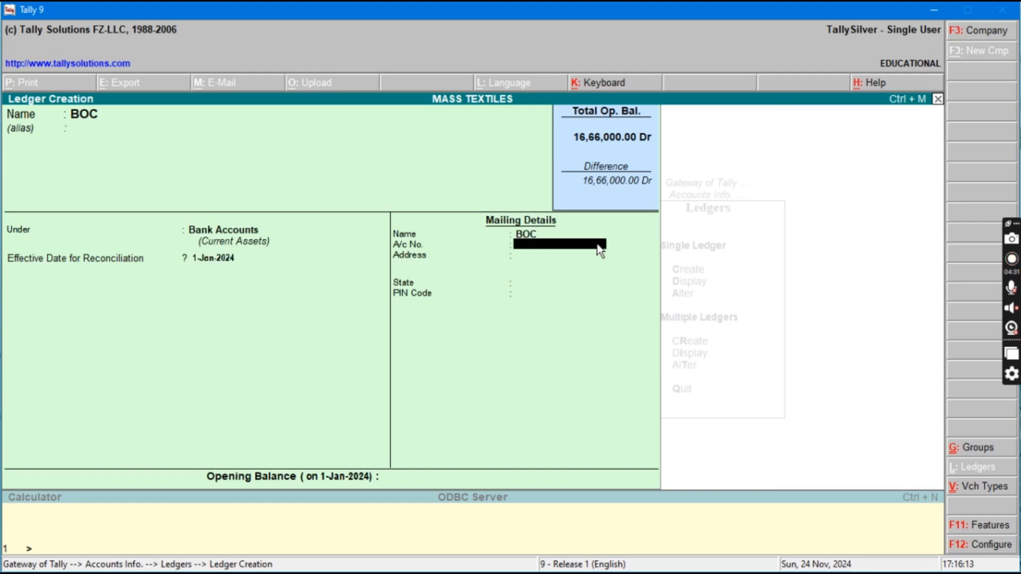
key("Return")
key("Return")
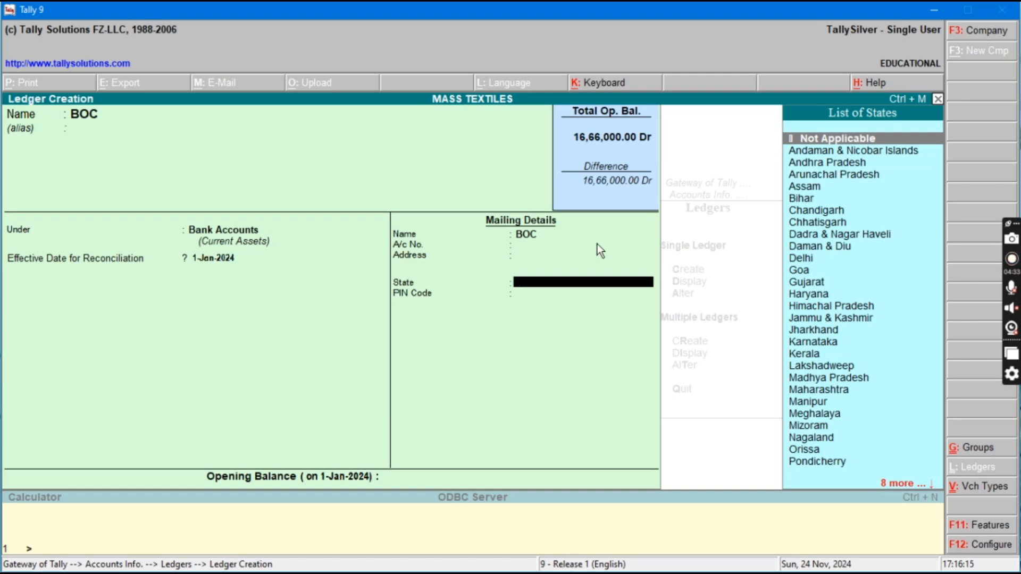
key("Return")
key("Return")
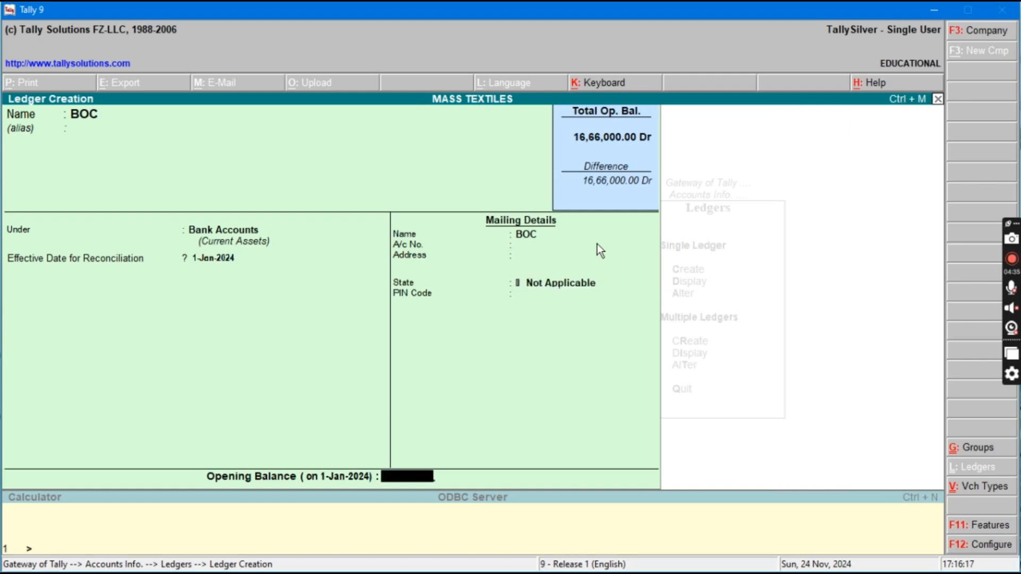
type("250500")
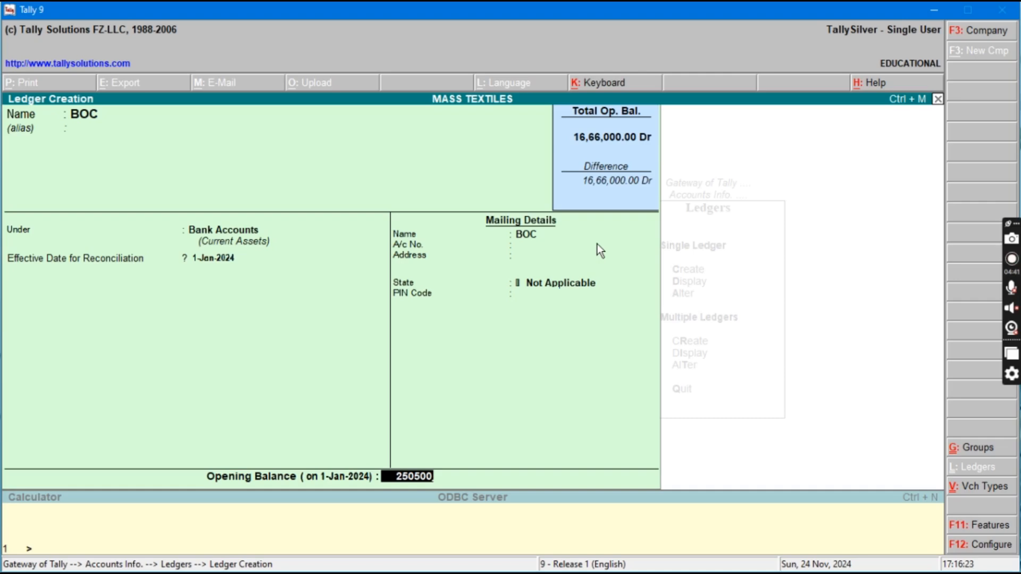
key("Return")
key("Return")
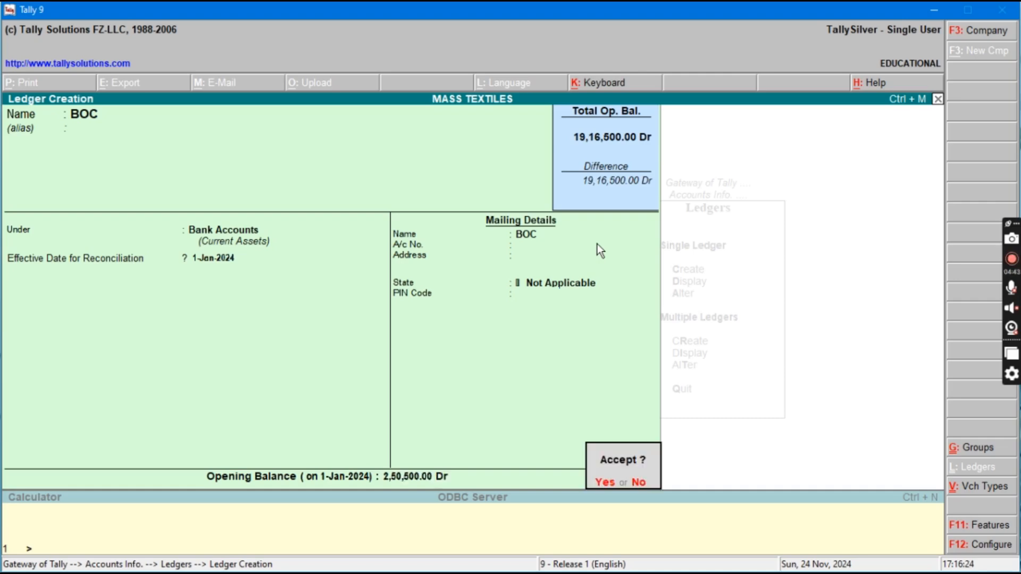
key("Return")
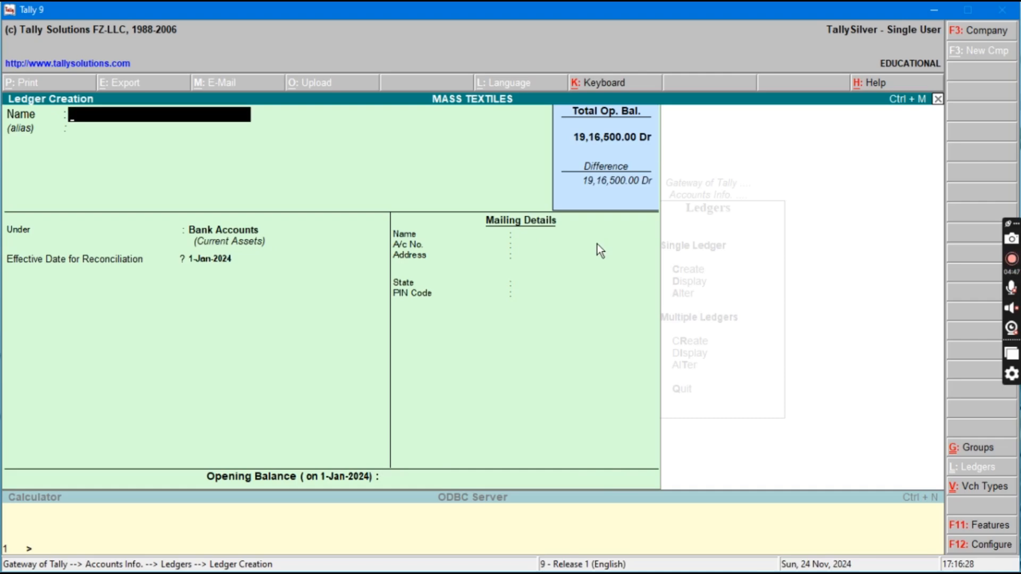
Start a COMMERIAL BANK ledger under Bank Accounts, keeping the default reconciliation date and leaving the alias, account number and address blank
type("COMMERIAL BANK")
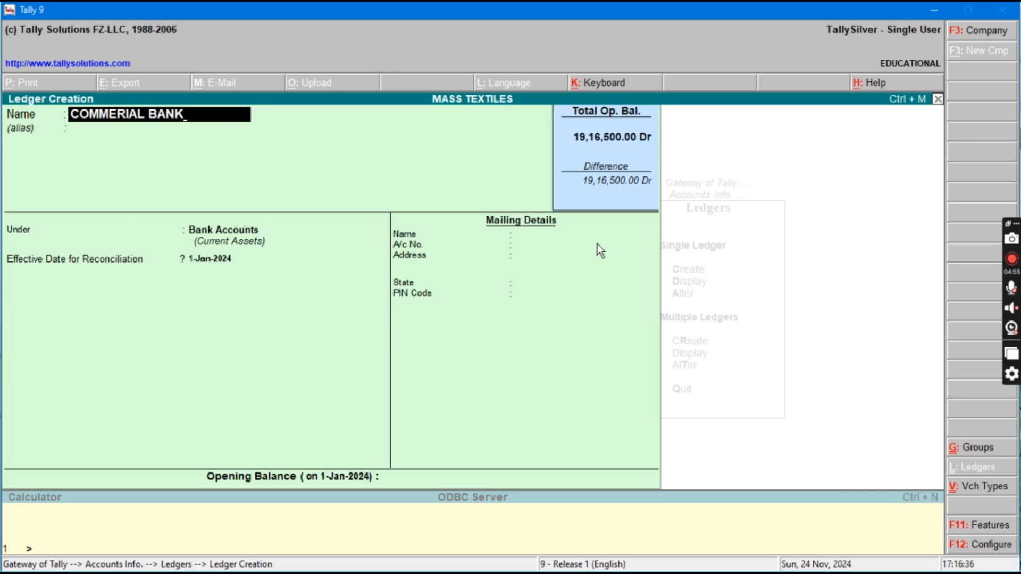
key("Return")
key("Return")
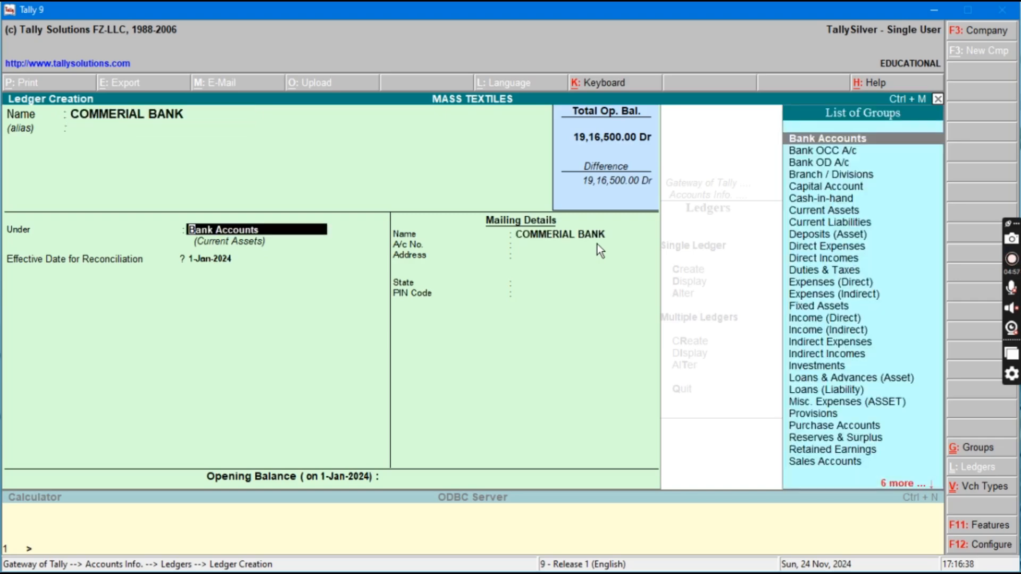
key("Return")
key("Return")
key("Return")
key("Return")
key("Return")
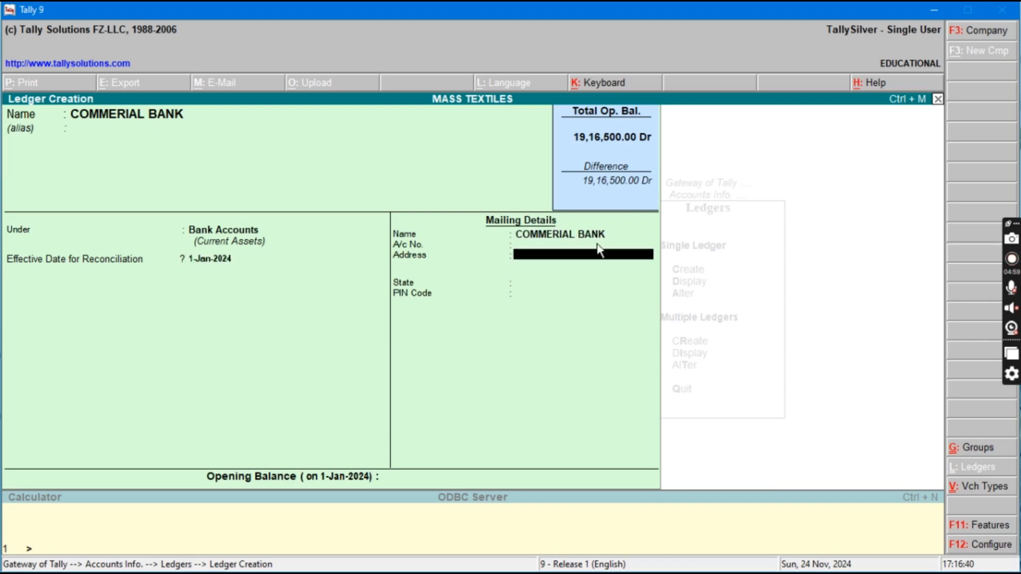
key("Return")
key("Return")
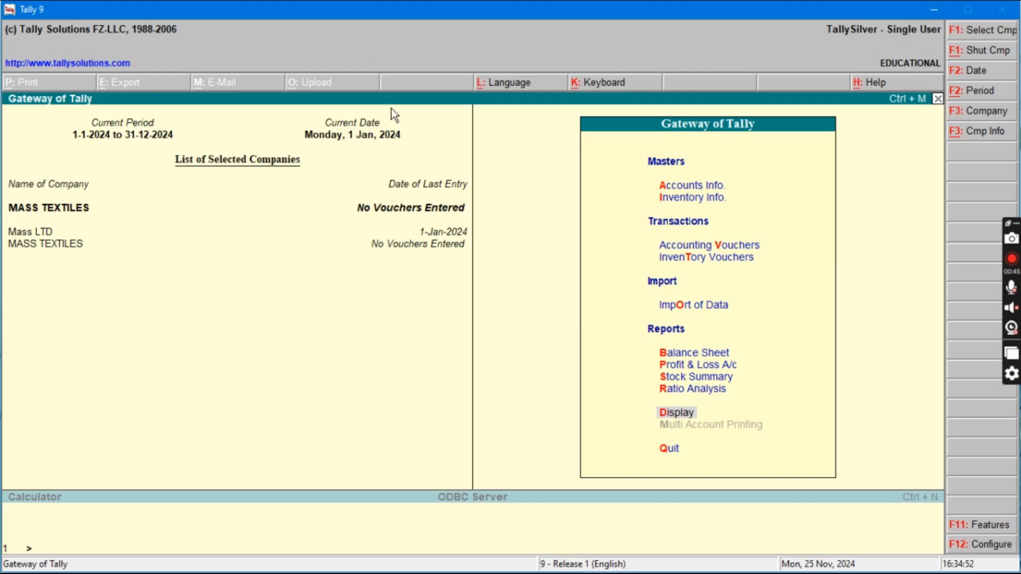
Create a stock group named LADIES ITEMS under Primary, with adding of item quantities set to No, and save it
left_click(683, 201)
left_click(682, 202)
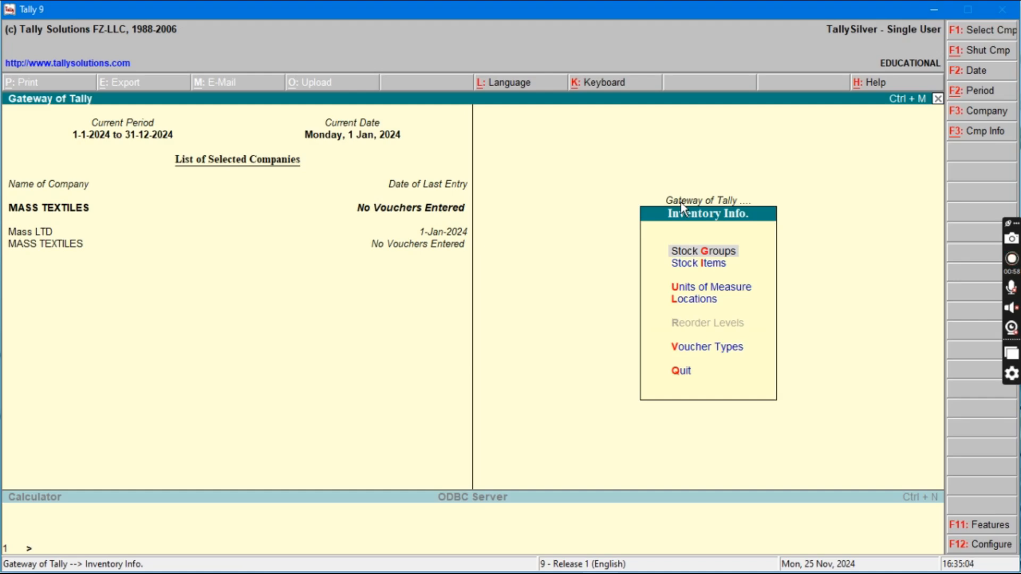
key("Return")
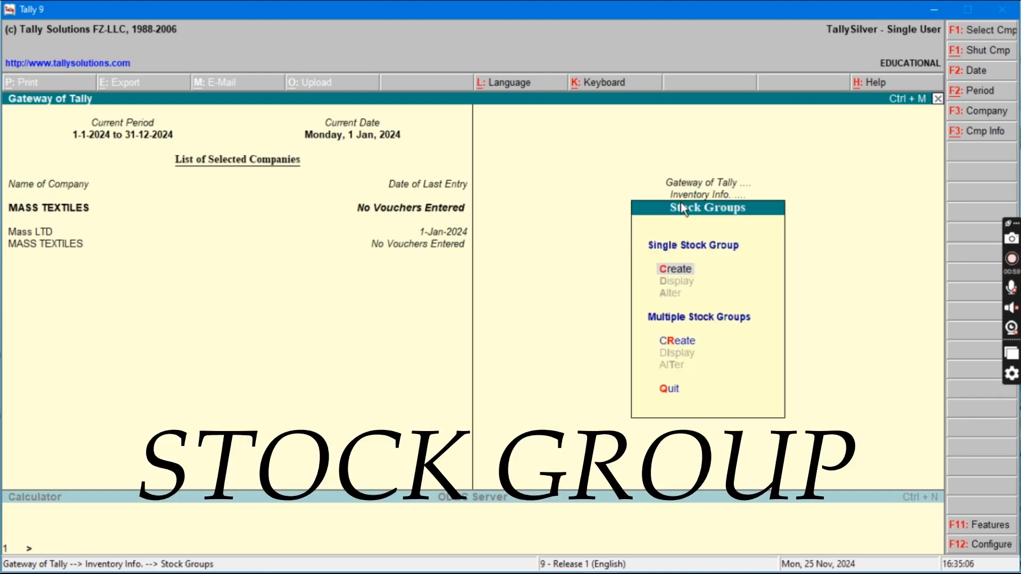
key("Return")
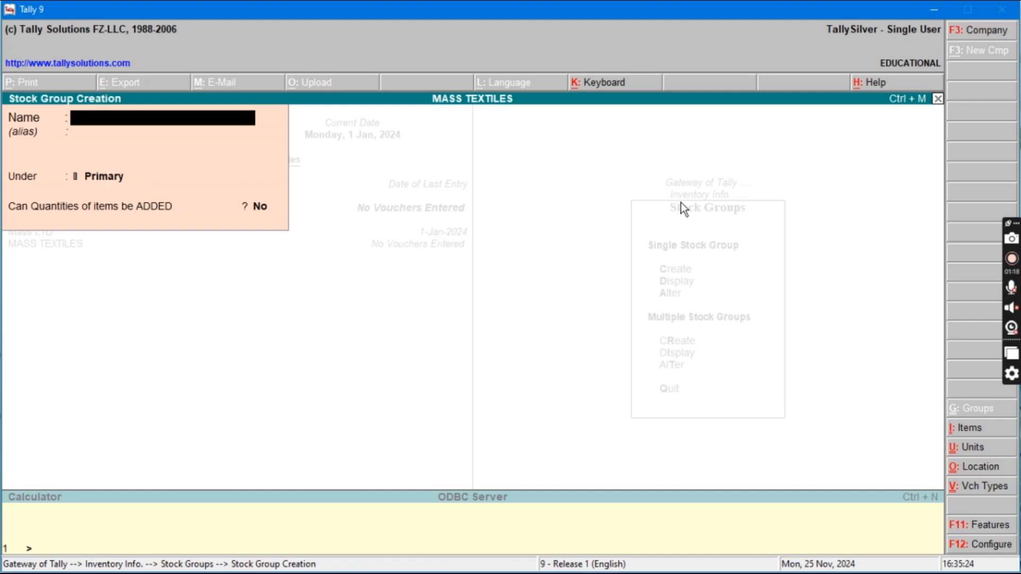
type("LADIES")
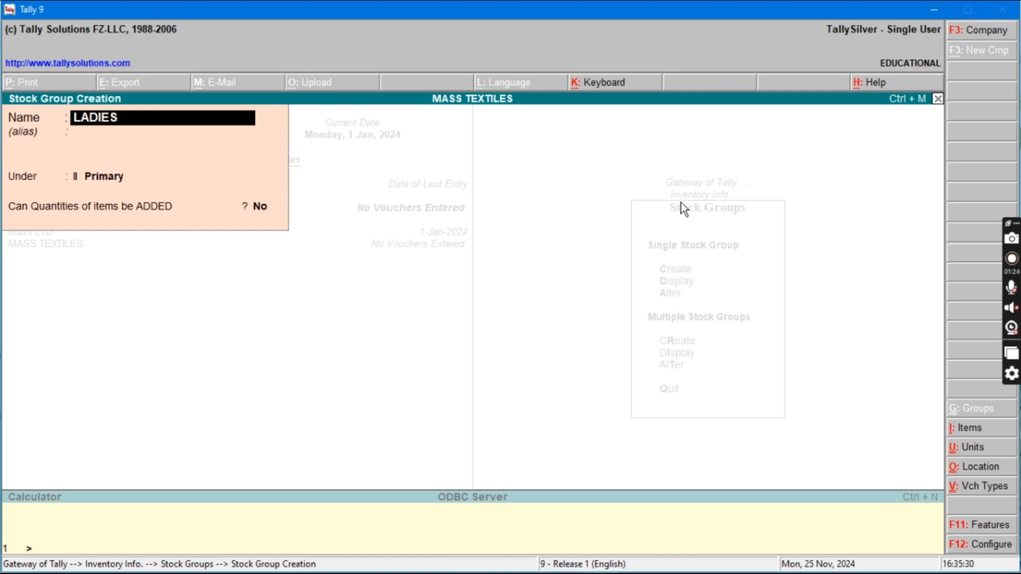
type(" ITEMS")
key("Return")
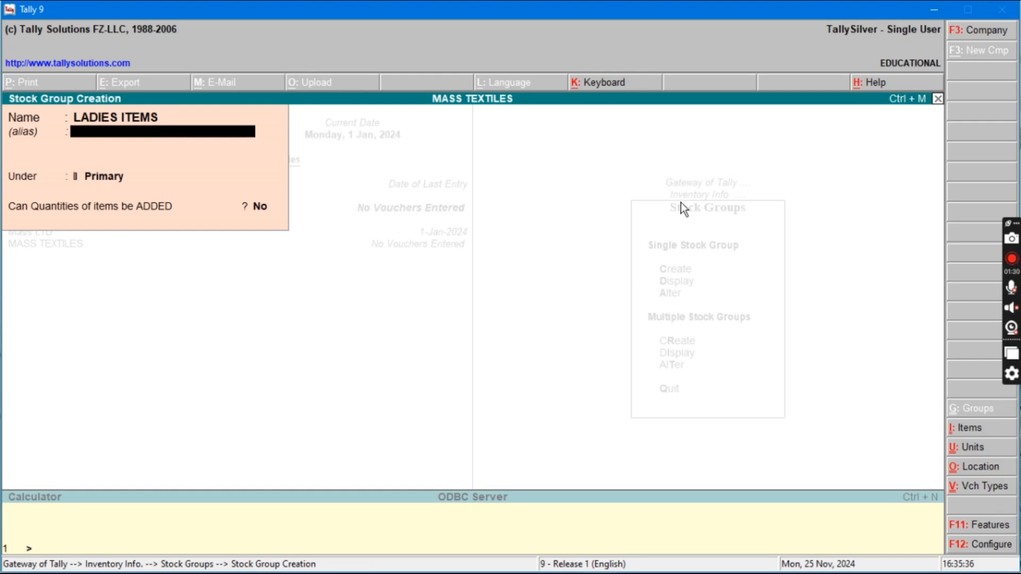
key("Return")
key("Return")
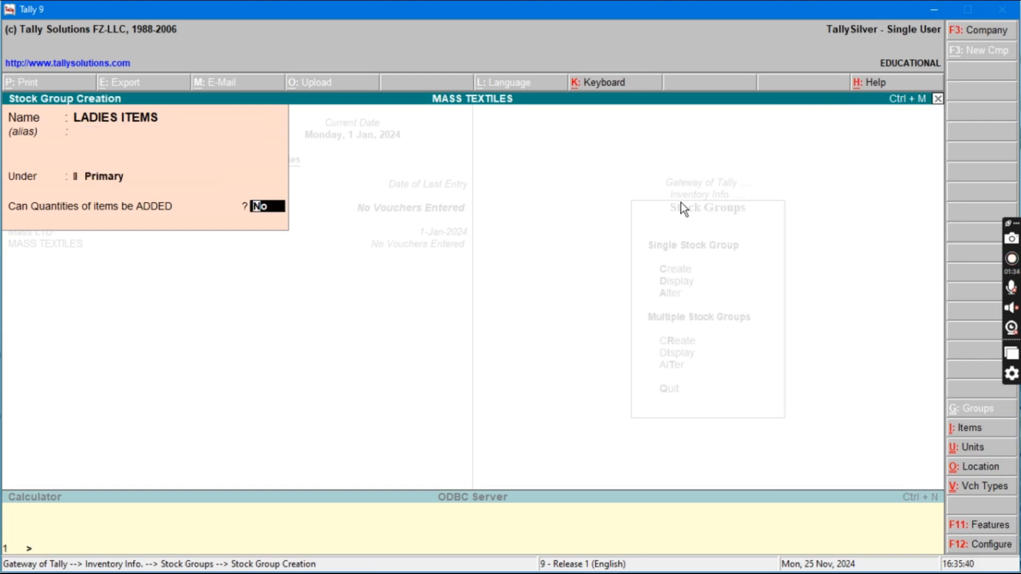
key("Return")
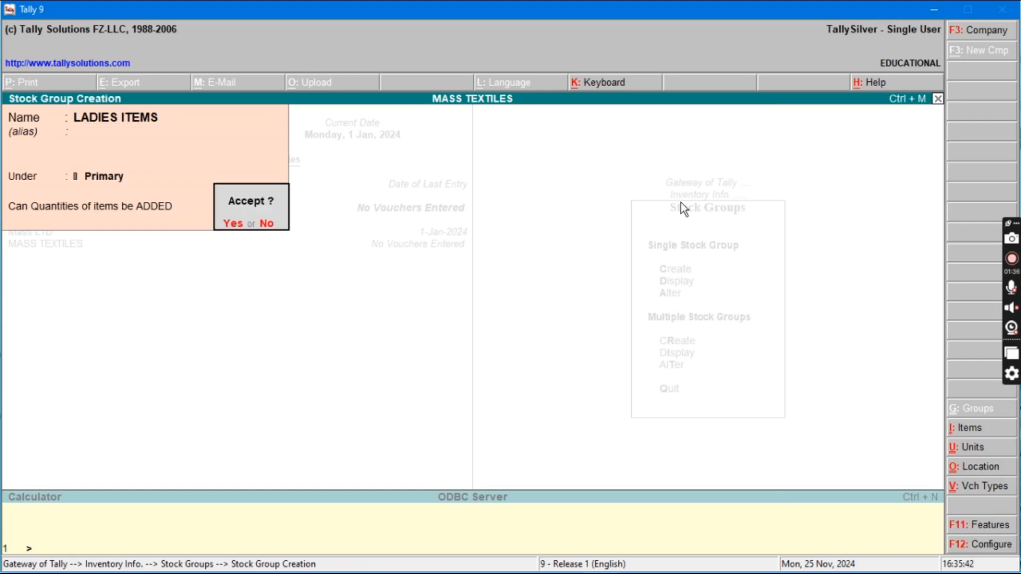
key("Return")
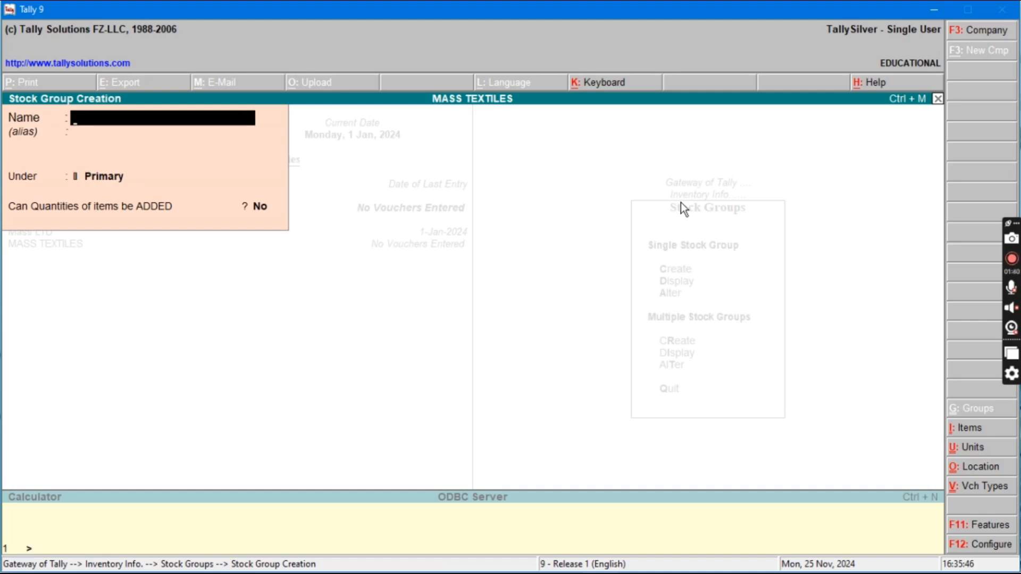
Create a stock group named GENTS ITEMS under Primary with adding of quantities set to No, save it, and leave stock group creation
type("GENTS")
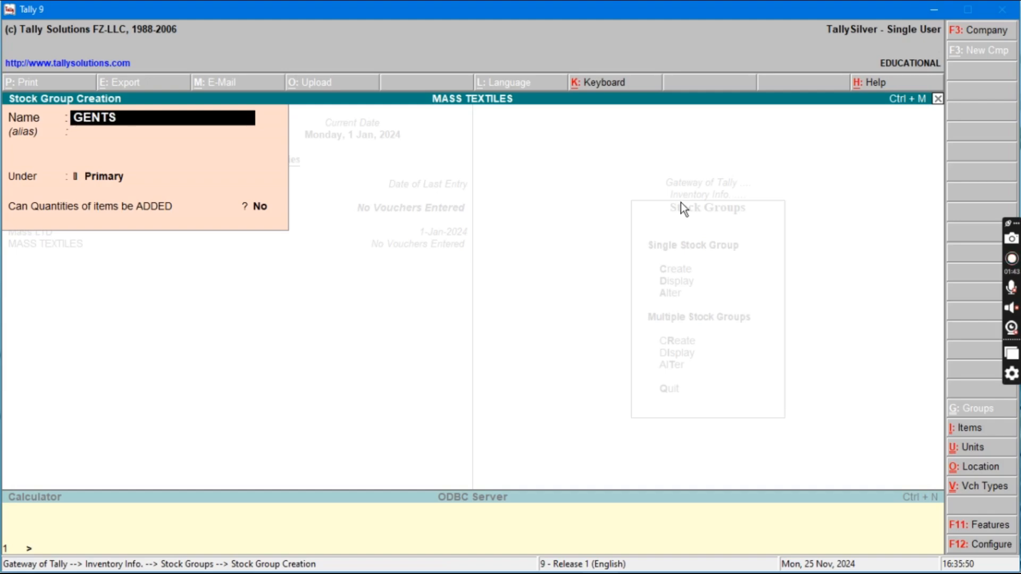
type(" ITEMS")
key("Return")
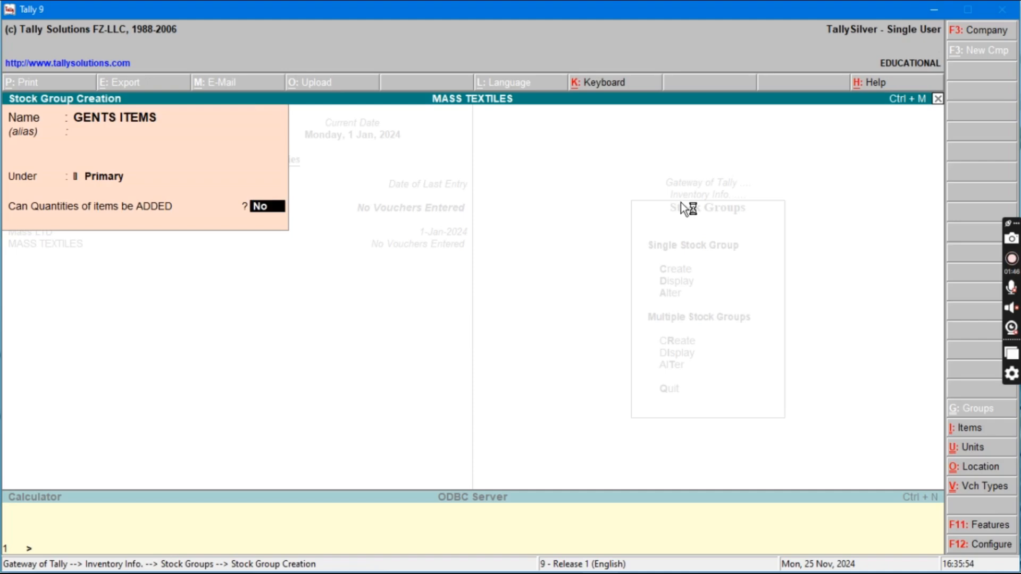
key("Return")
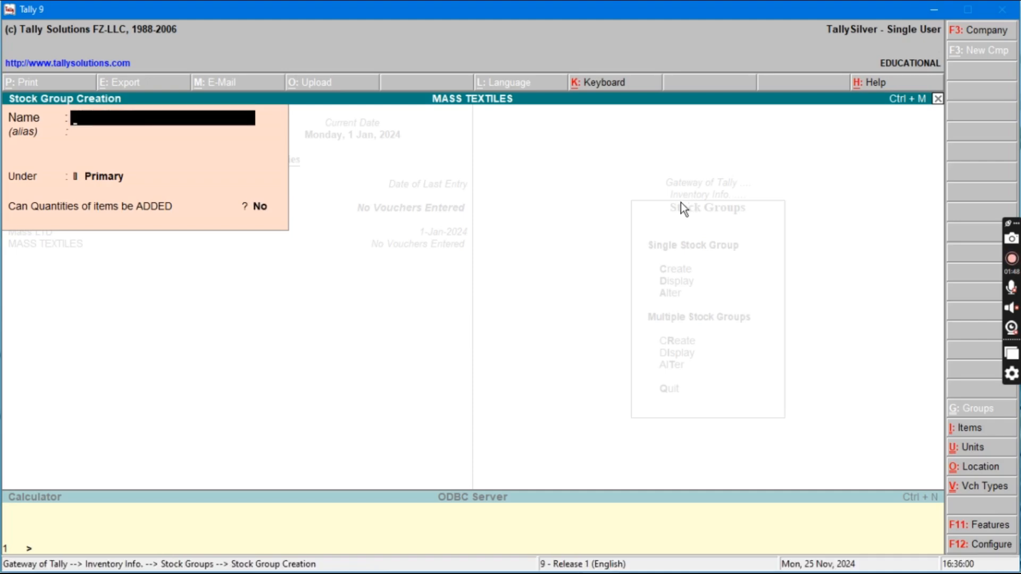
key("Escape")
key("Return")
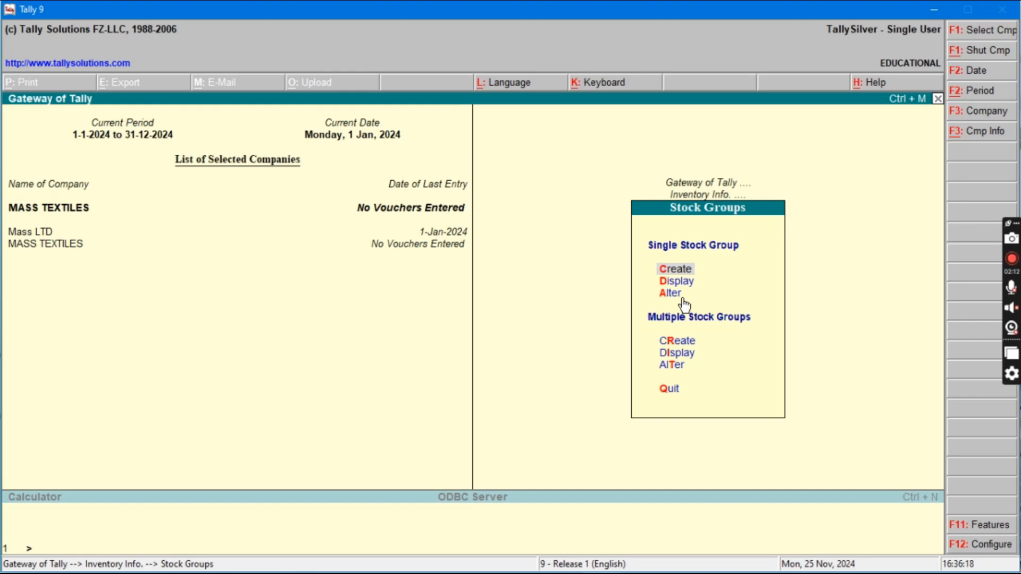
key("Escape")
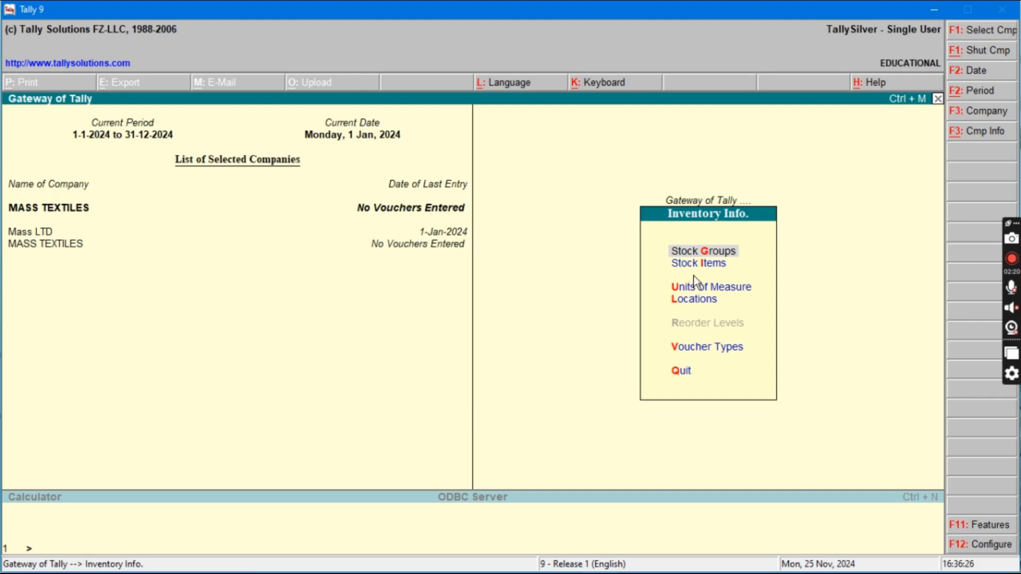
Create a simple unit of measure with symbol NOS, formal name NUMBERS and 0 decimal places, and save it
left_click(694, 290)
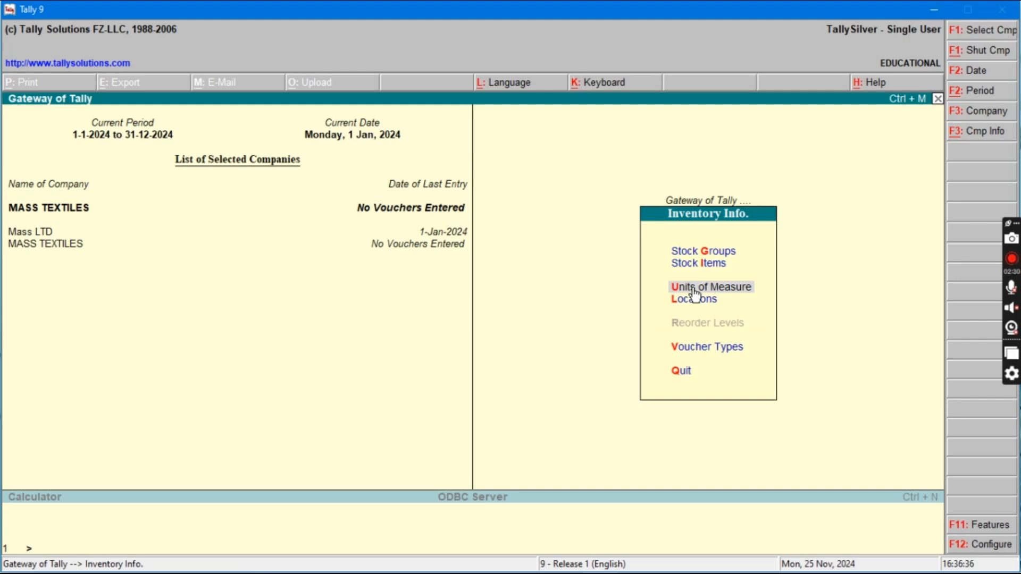
left_click(693, 290)
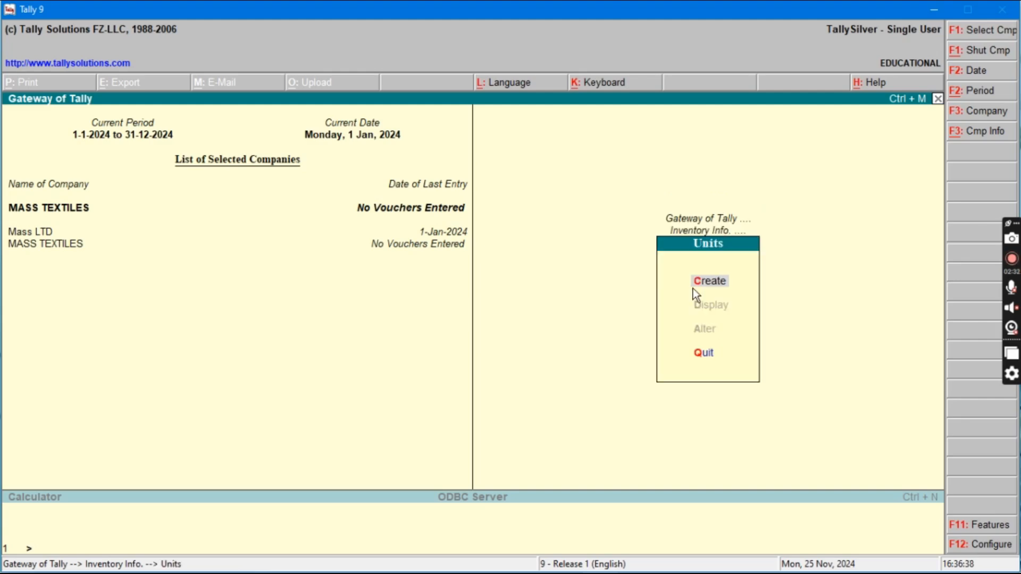
left_click(693, 288)
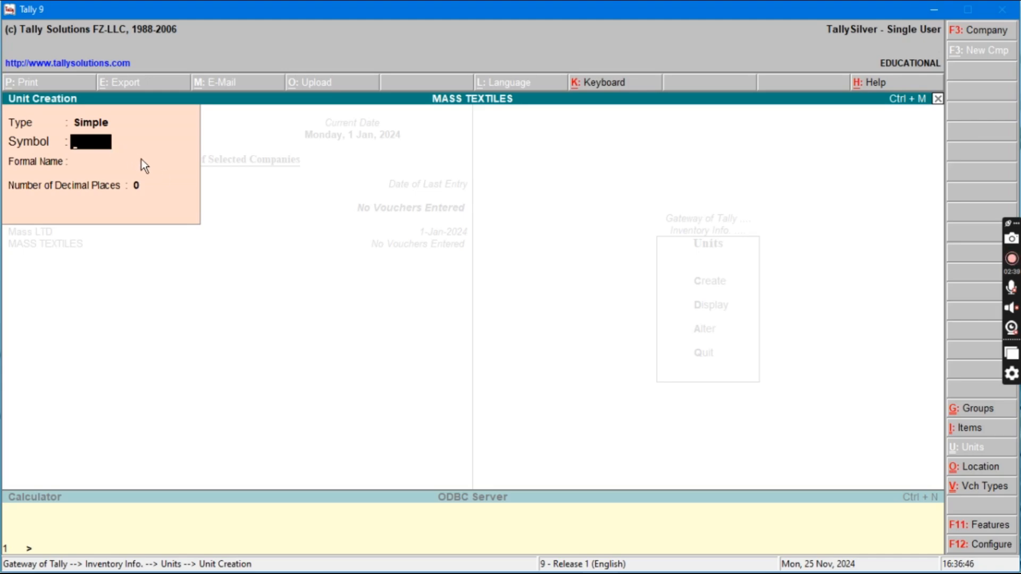
type("NOS")
key("Return")
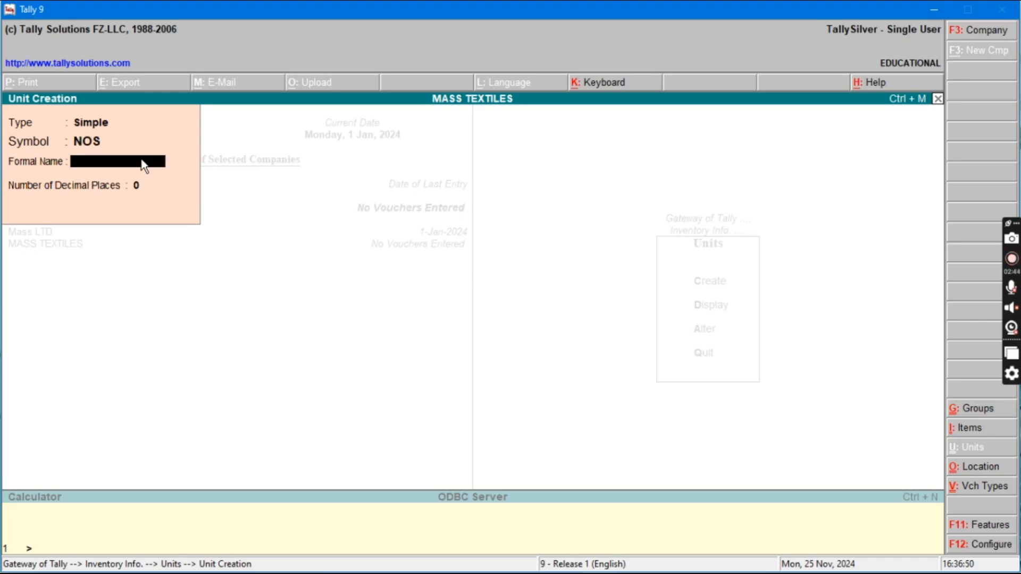
key("Return")
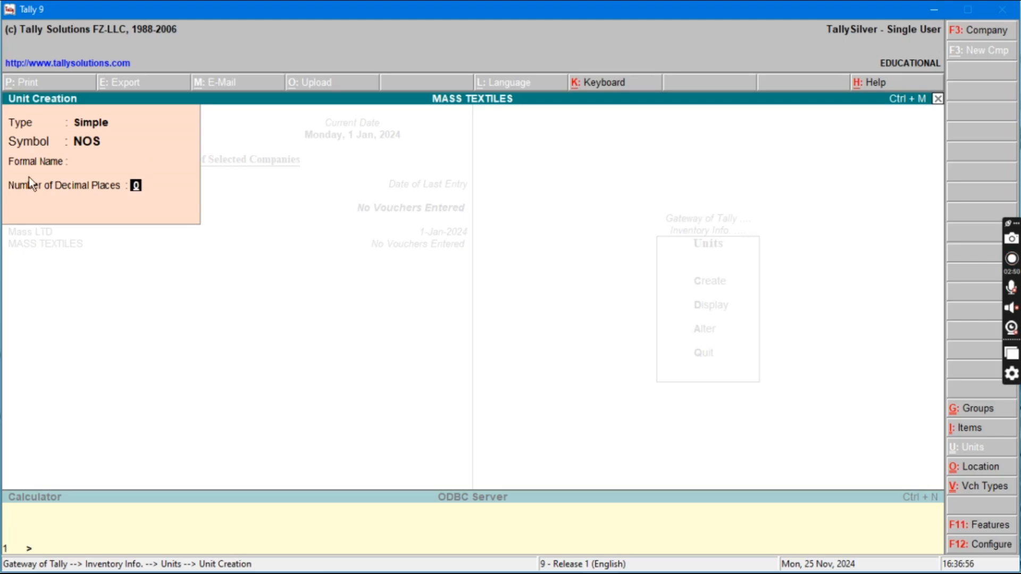
left_click(73, 167)
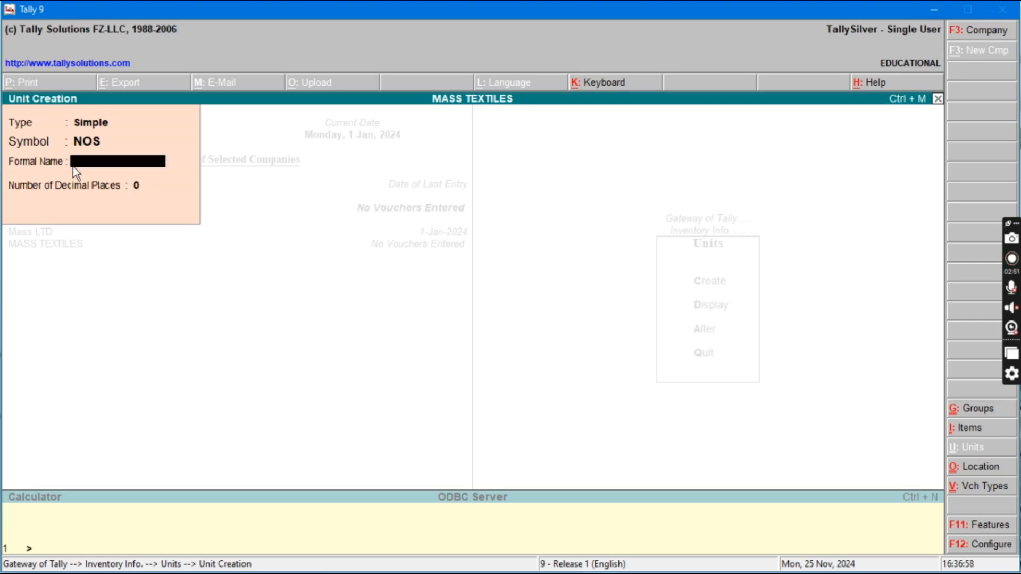
type("NUMBERS")
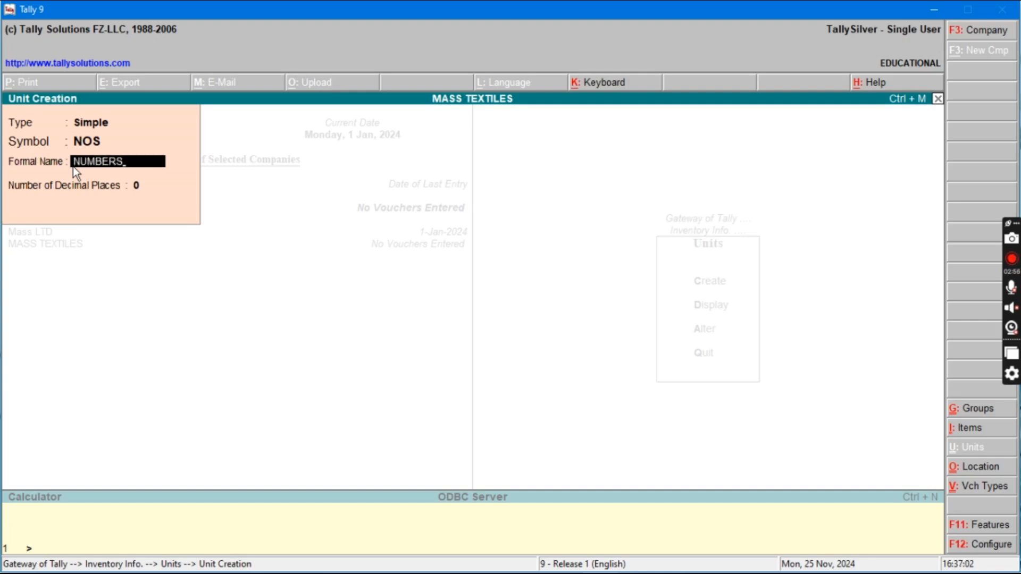
key("Return")
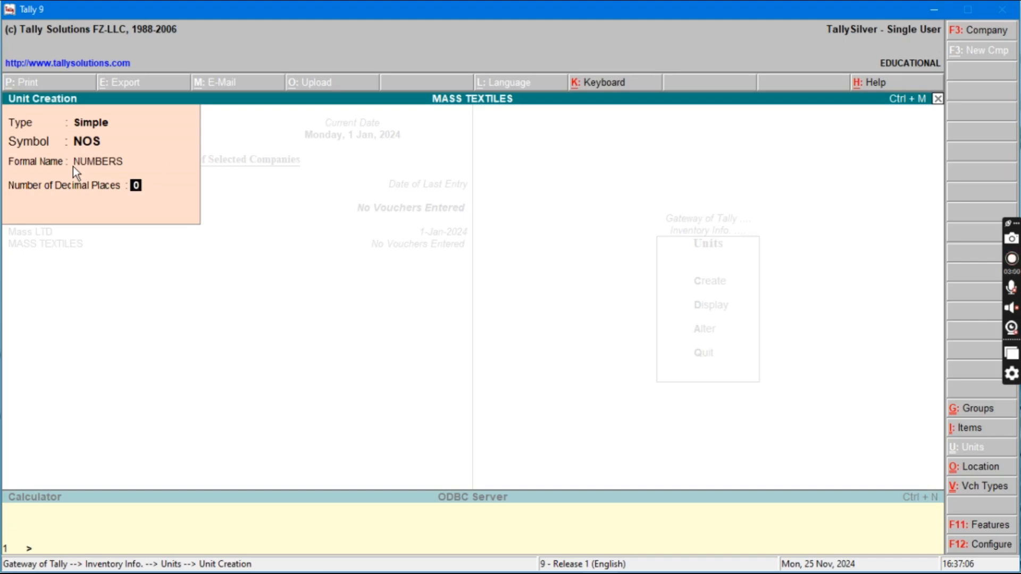
key("Return")
key("Return")
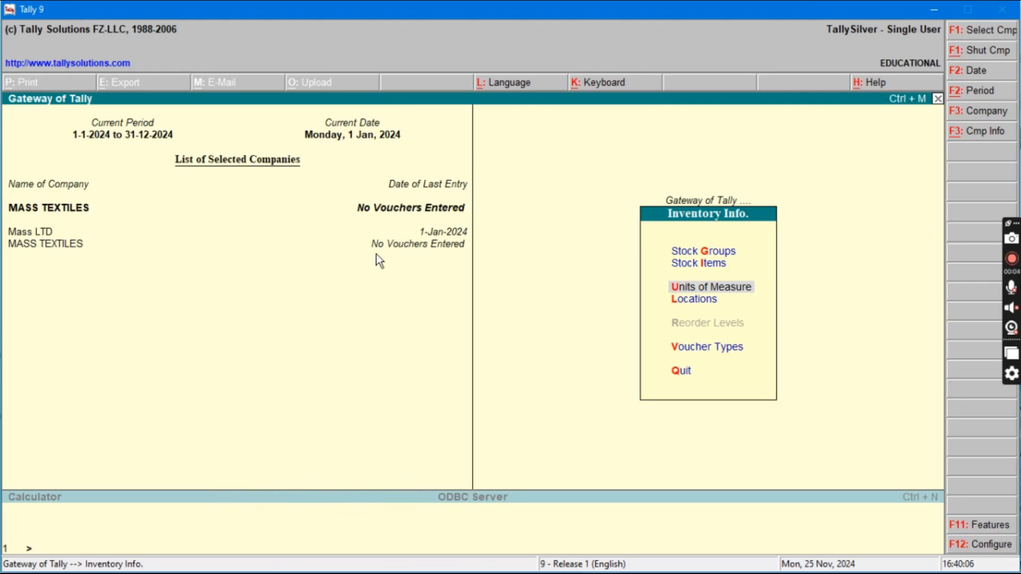
Create a location named SHOP under Primary without an alias, and save it
left_click(699, 298)
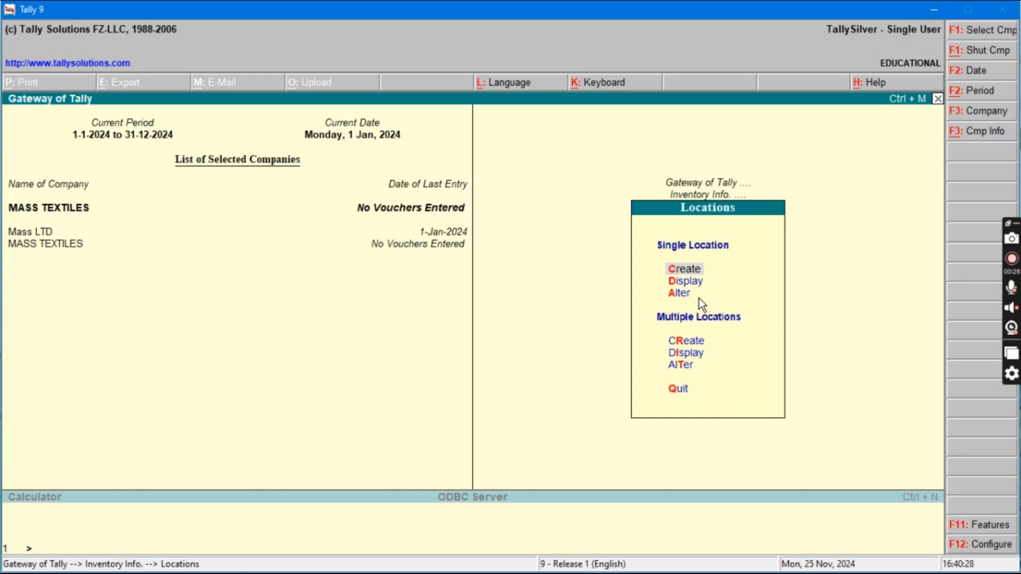
key("Return")
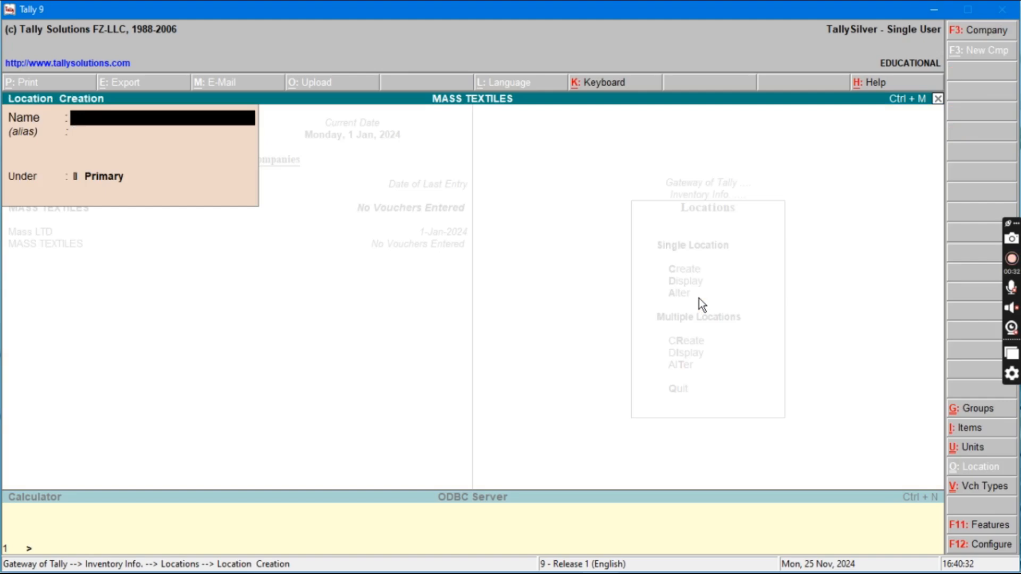
type("SHOP")
key("Return")
key("Return")
key("Return")
key("Return")
Create a location named STORE without an alias, save it, and leave location creation
type("STORE")
key("Return")
key("Return")
key("Return")
key("Return")
key("Escape")
key("Return")
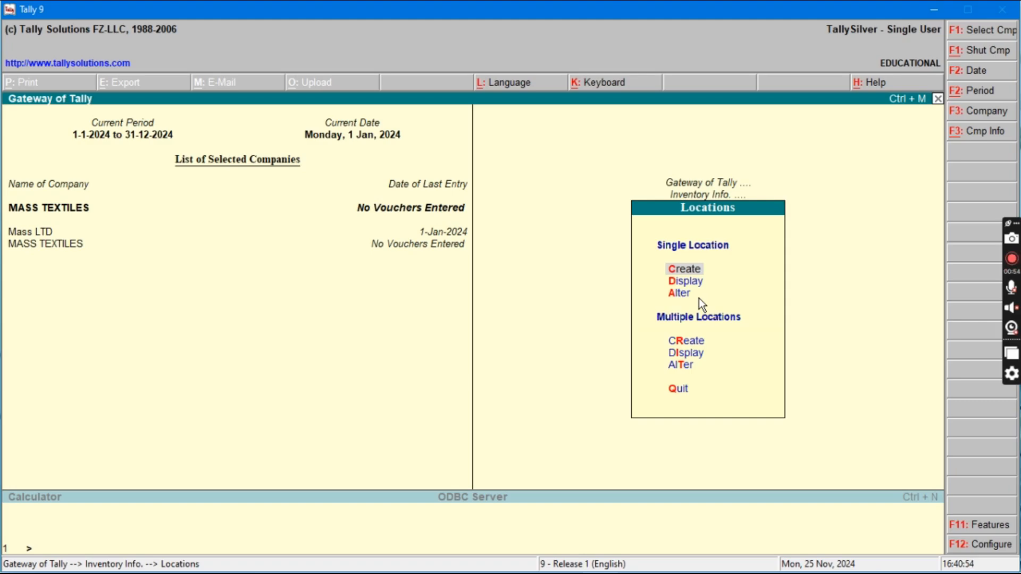
left_click(1014, 263)
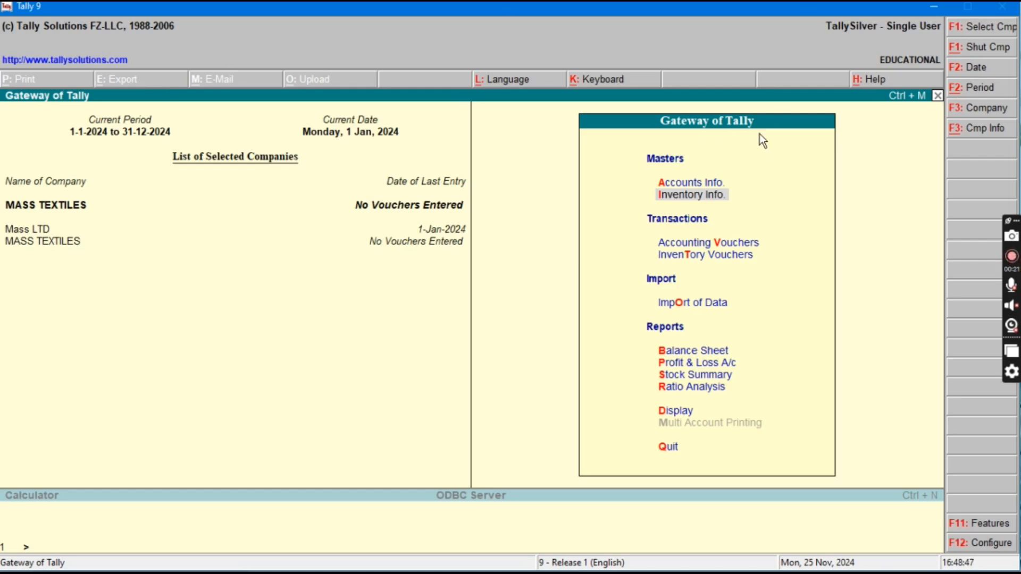
Start a single stock item named SHIRT without an alias, under GENTS ITEMS, with units NOS and rate of duty 0
left_click(672, 196)
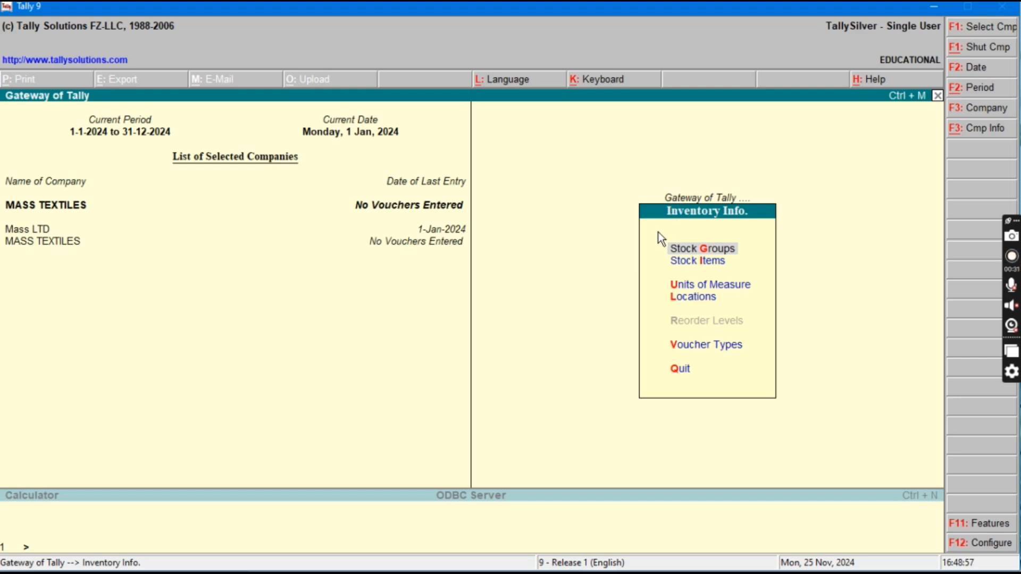
key("Down")
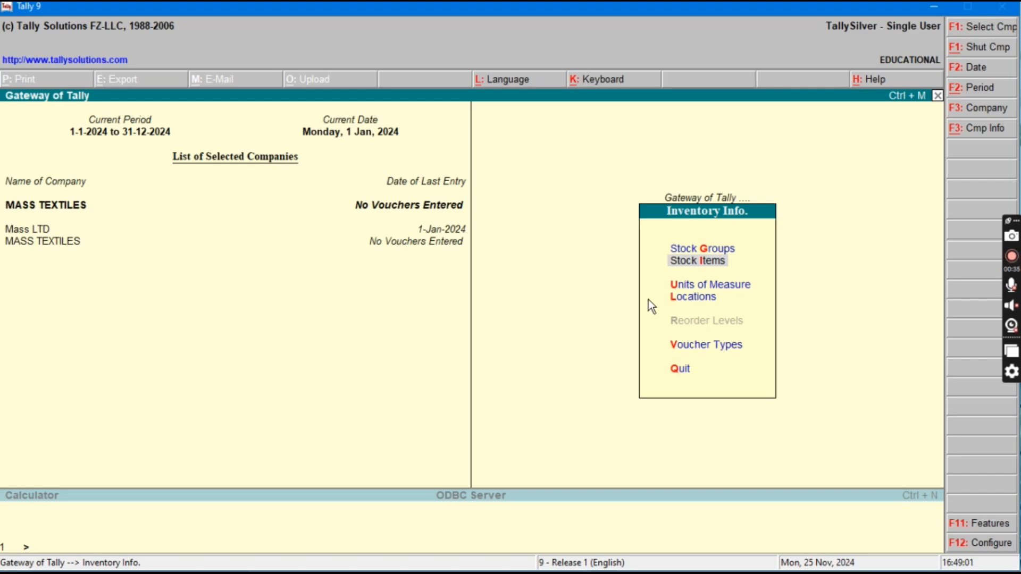
key("Return")
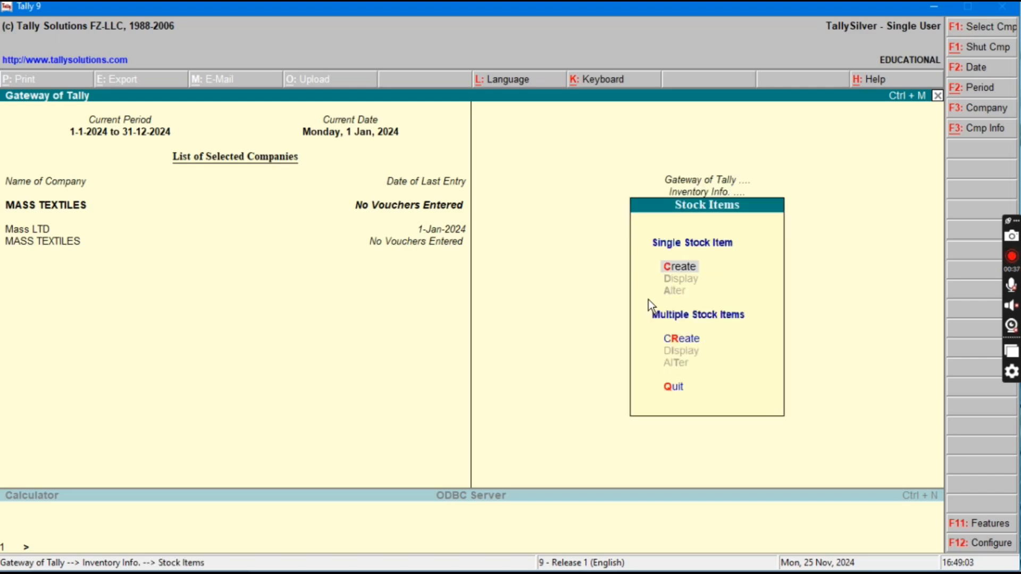
key("Return")
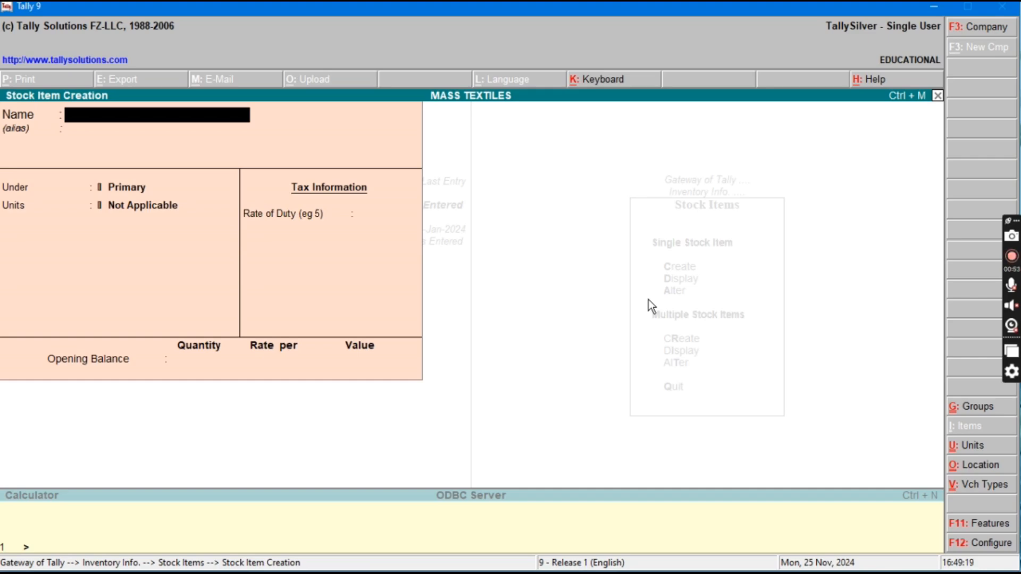
type("SHIRT")
key("Return")
key("Return")
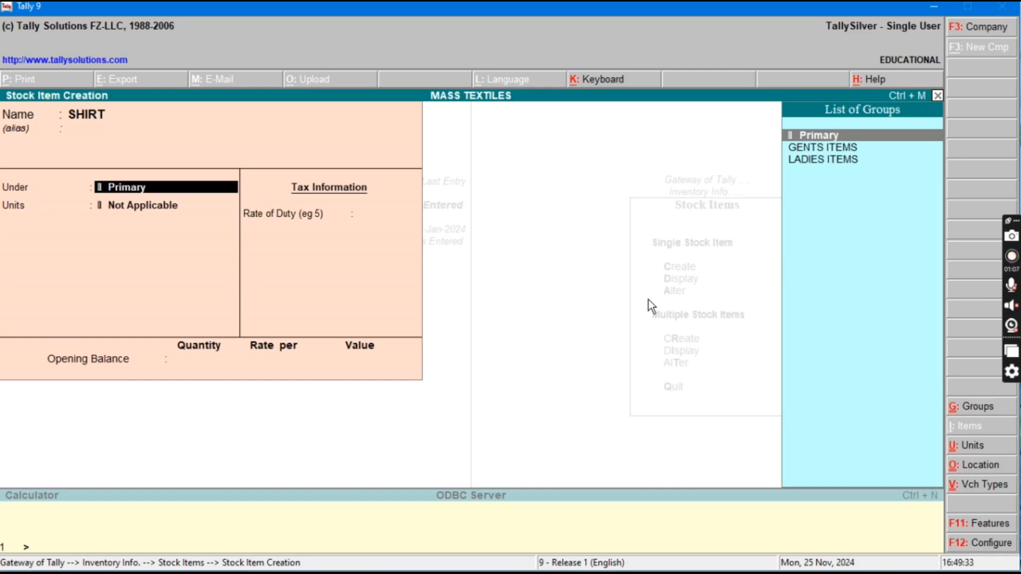
key("Down")
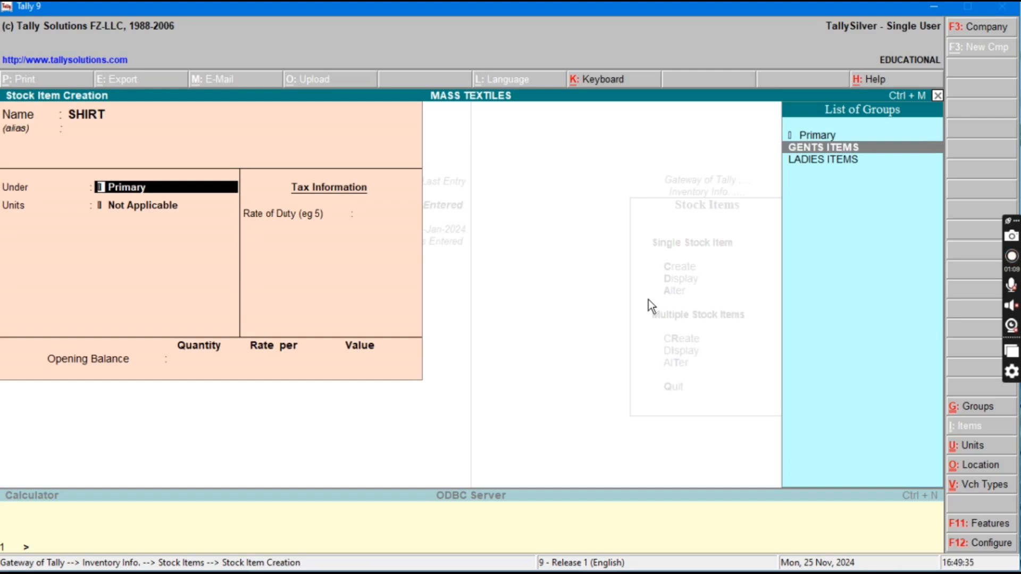
key("Return")
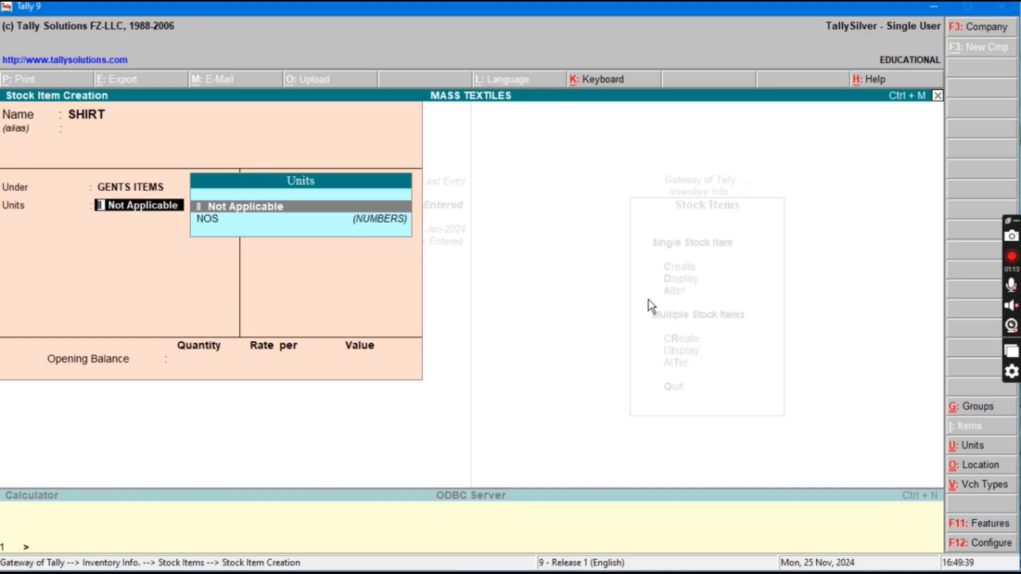
key("Down")
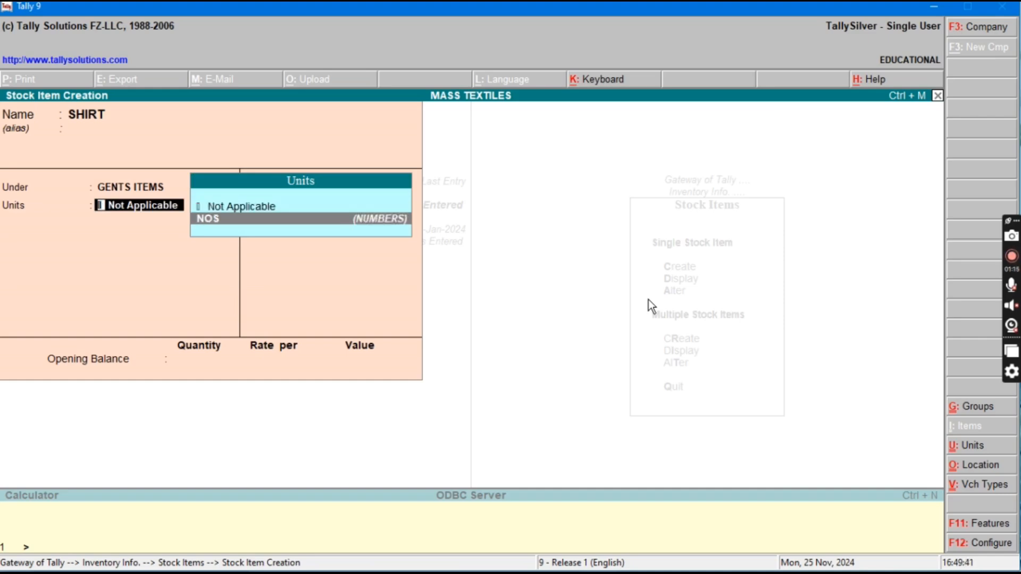
key("Return")
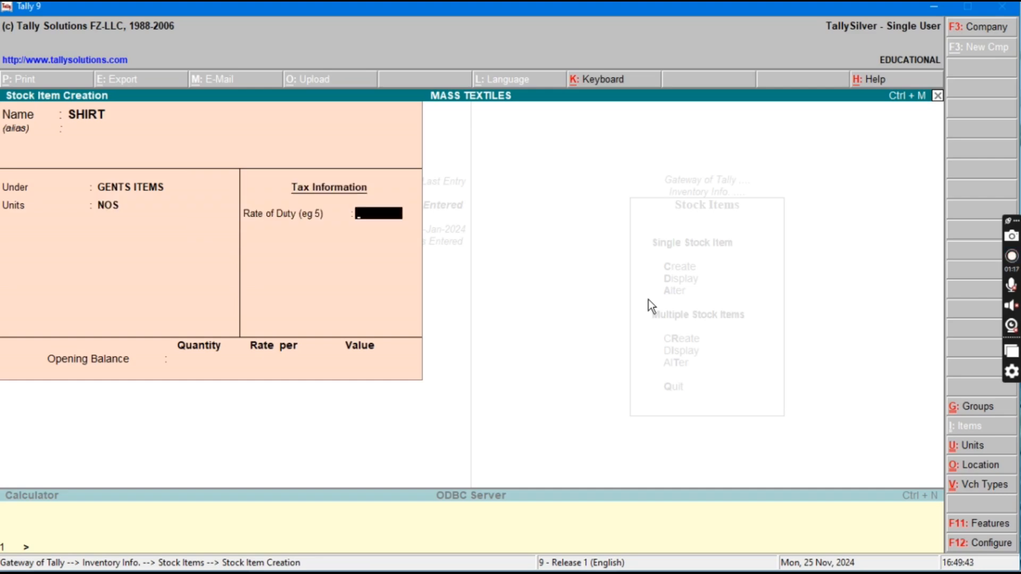
key("Return")
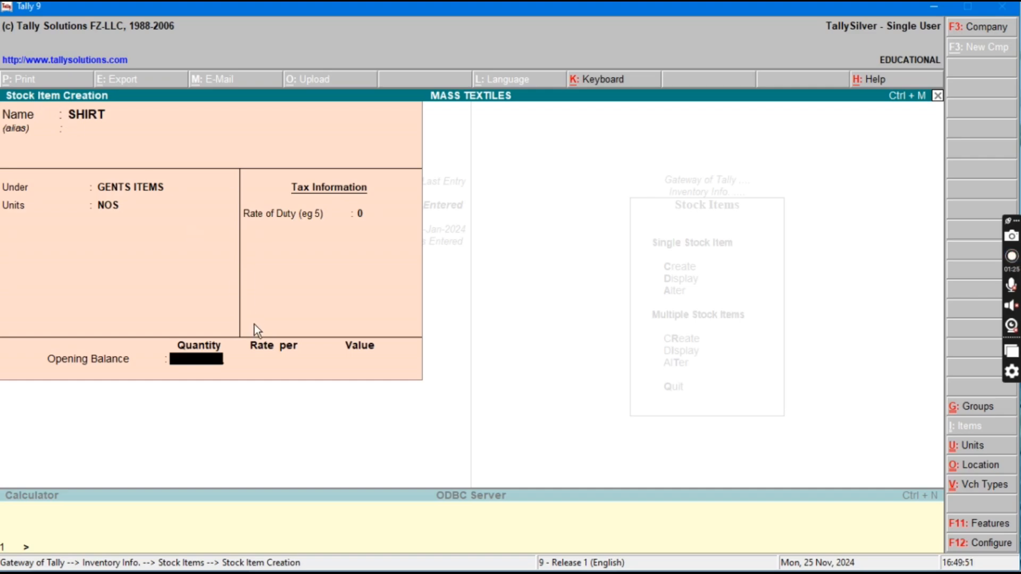
Set SHIRT's opening quantity to 70 NOS and allocate 45 NOS to STORE at a rate of 700 per NOS
type("70")
key("Return")
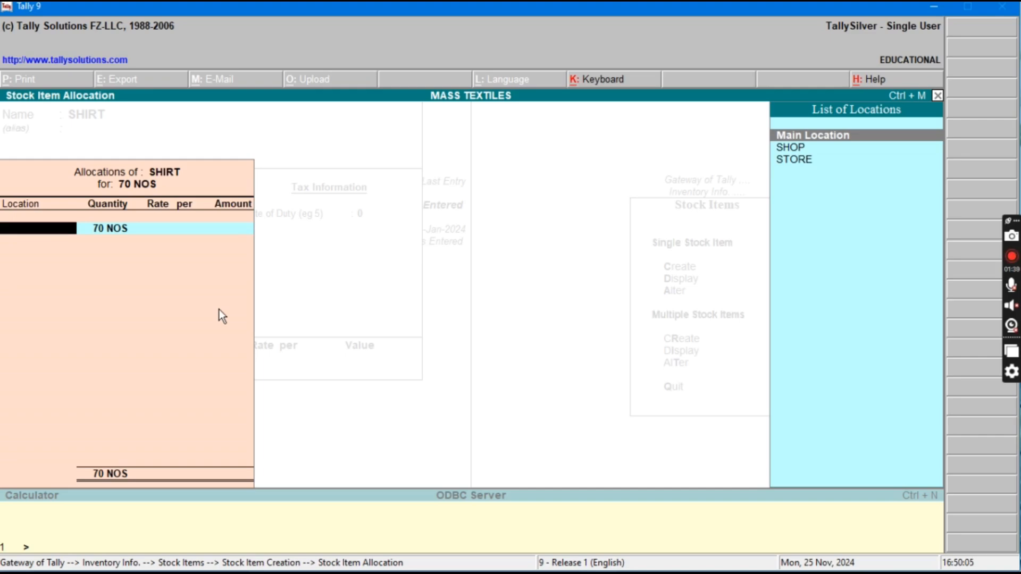
key("Down")
key("Down")
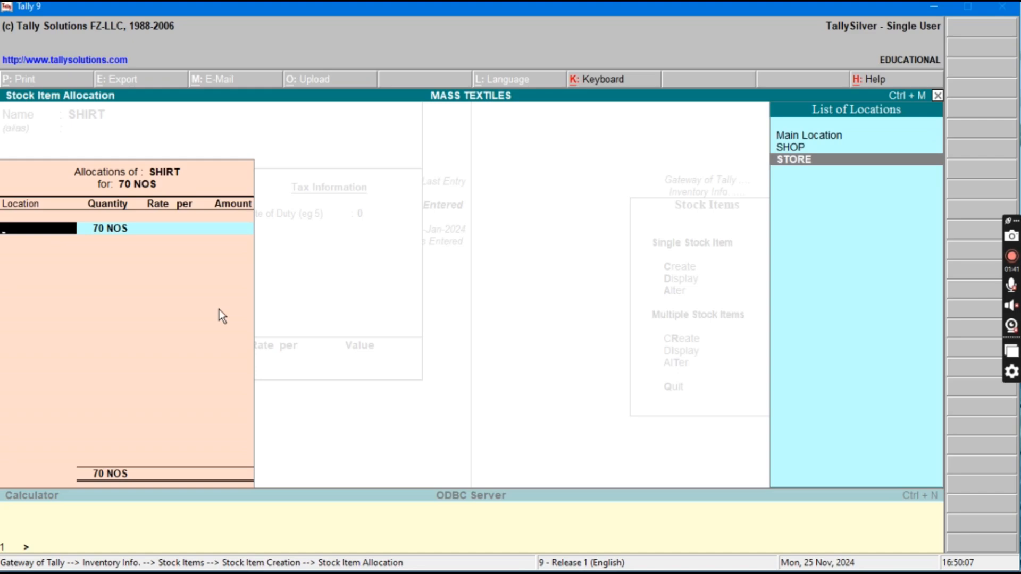
key("Return")
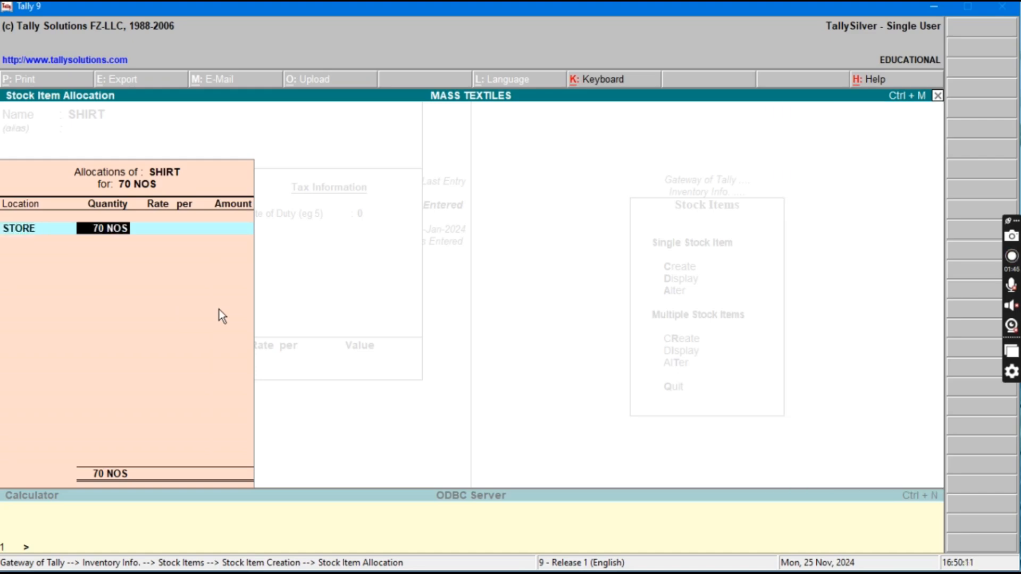
type("45")
key("Return")
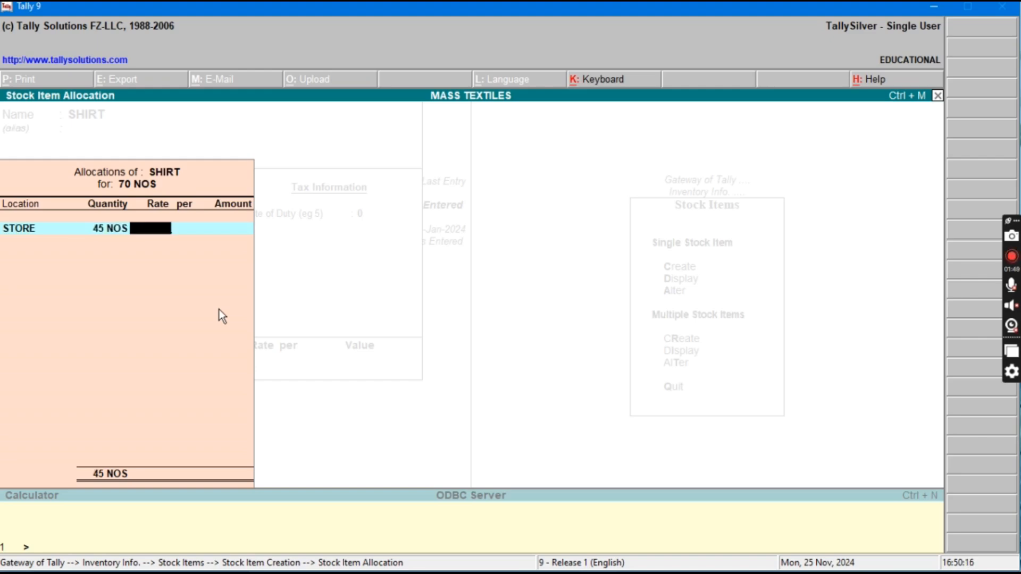
type("700")
key("Return")
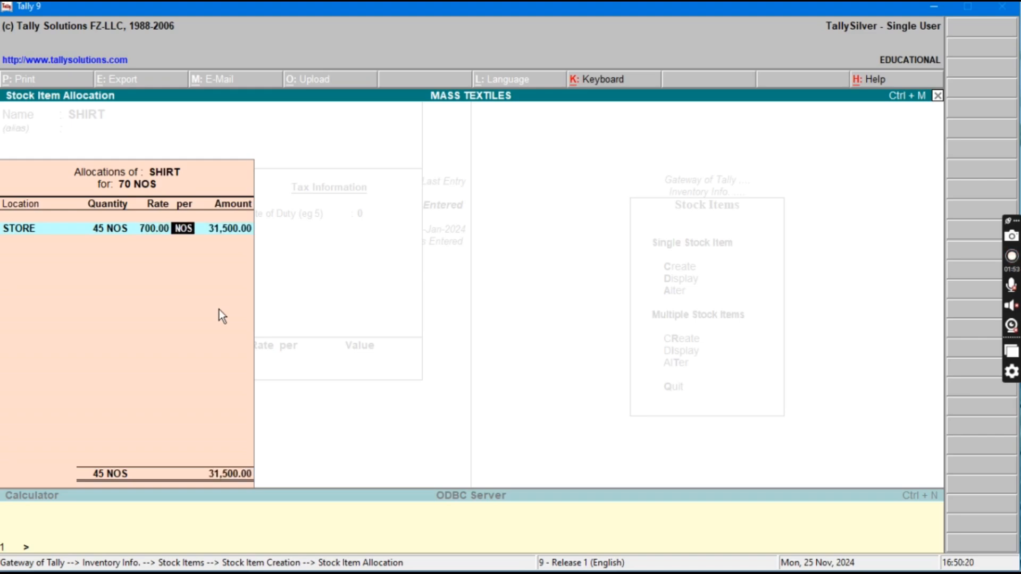
key("Return")
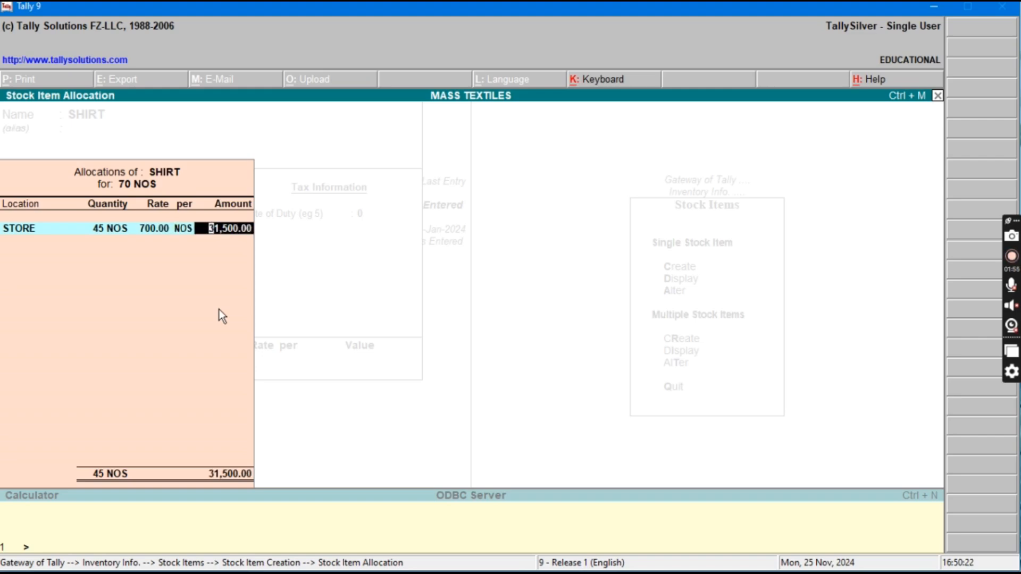
key("Return")
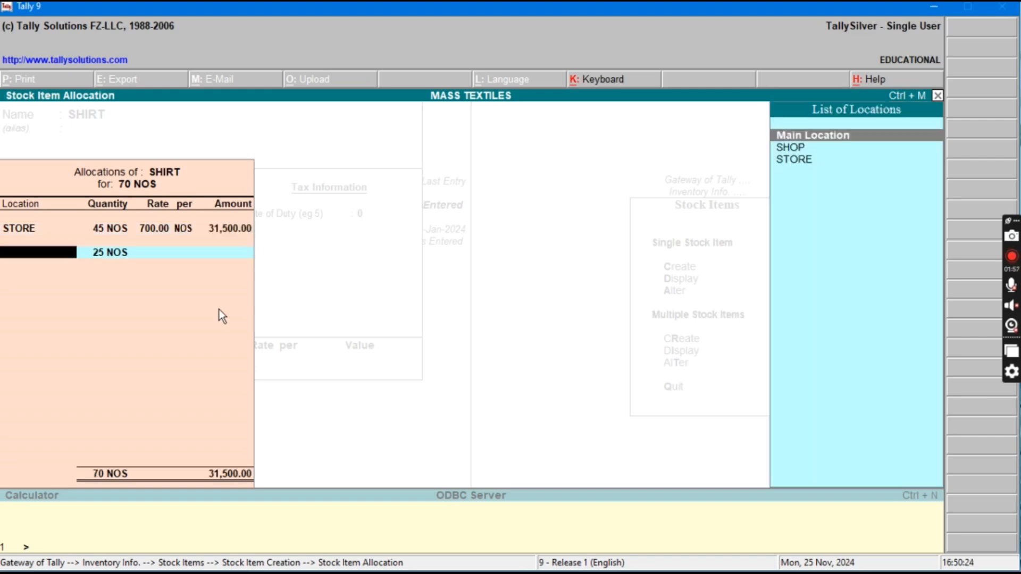
Allocate the remaining 25 NOS of SHIRT to SHOP at a rate of 700 per NOS and save the stock item
key("Down")
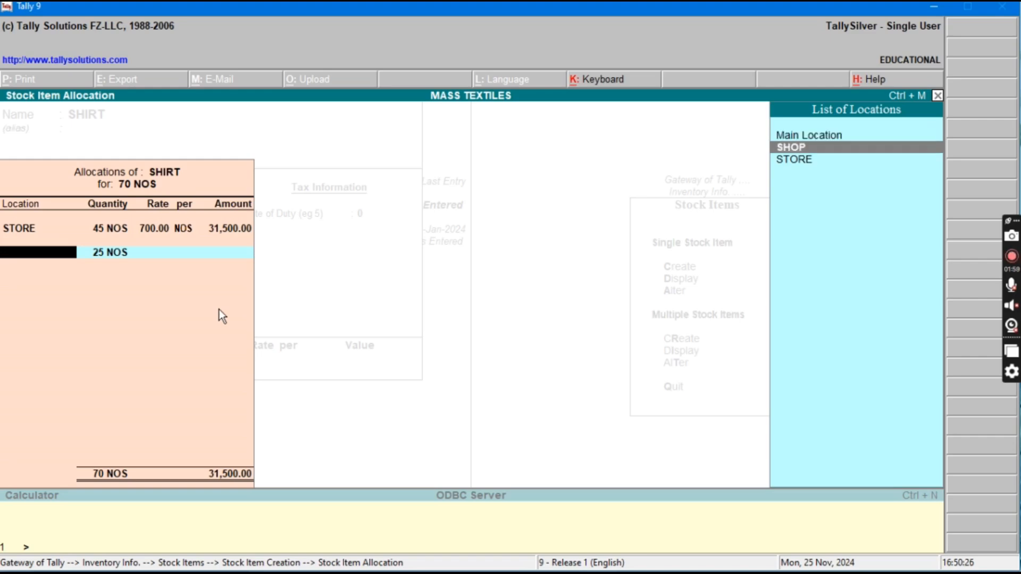
key("Return")
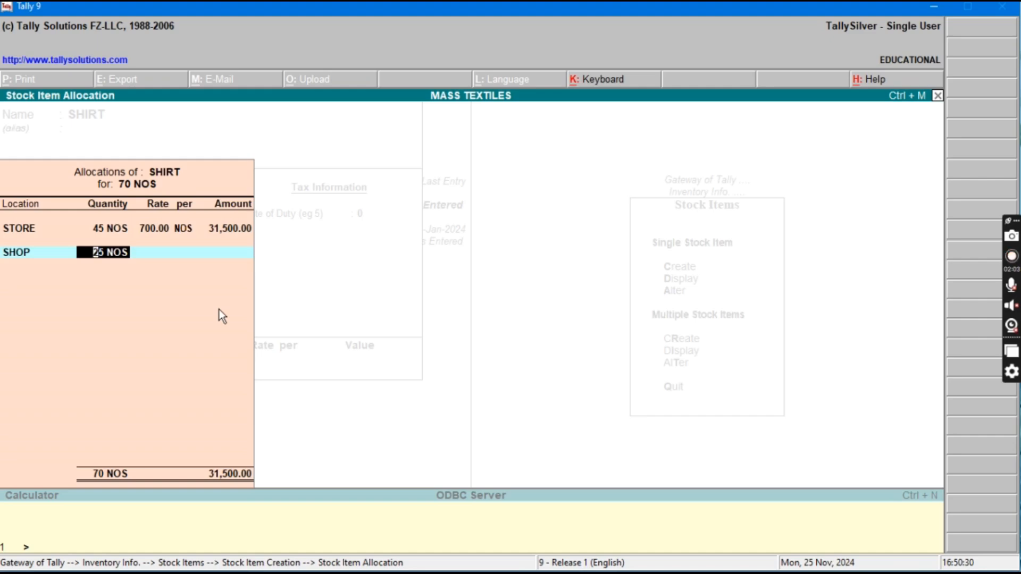
key("Return")
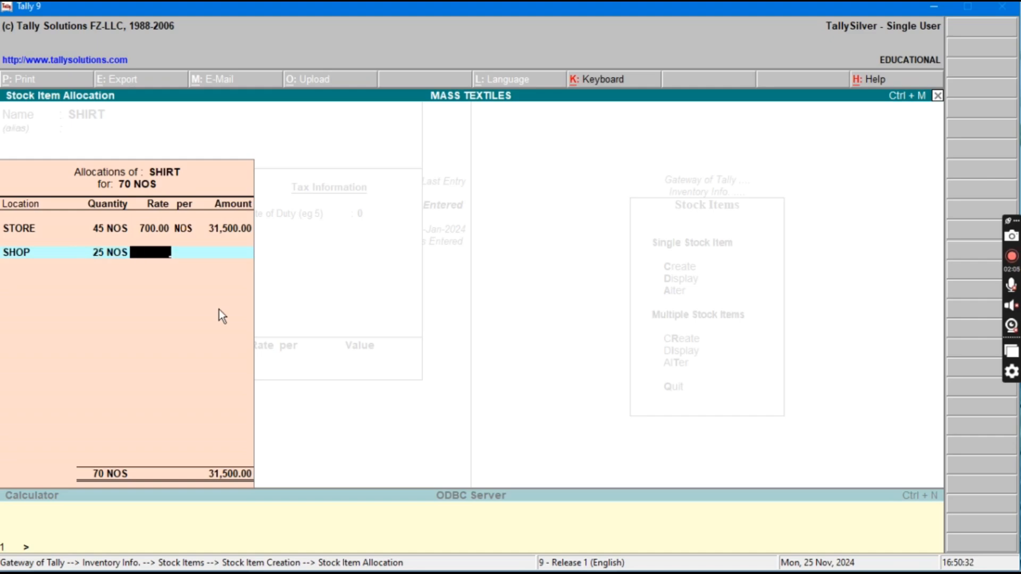
type("700")
key("Return")
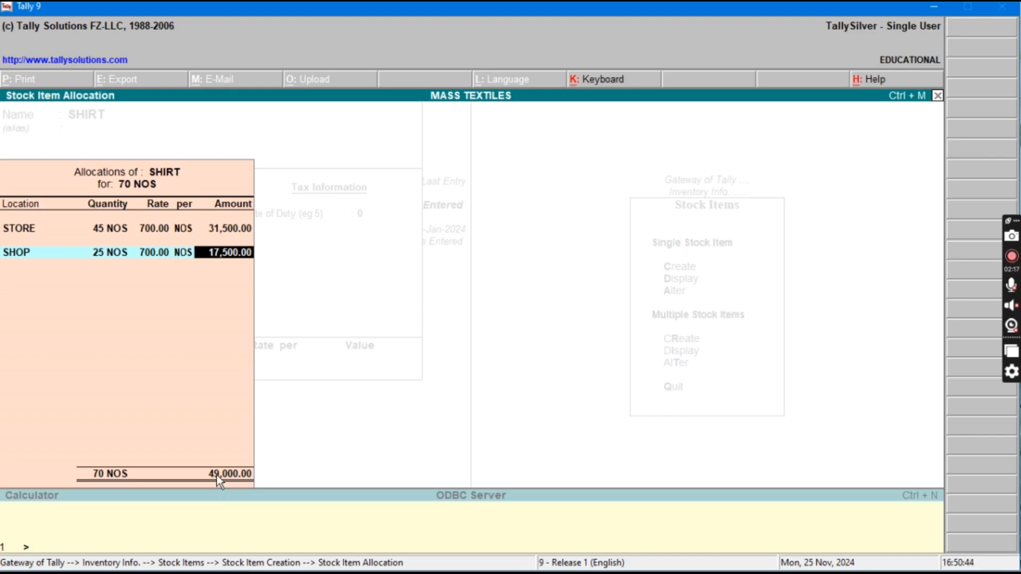
key("Return")
key("Return")
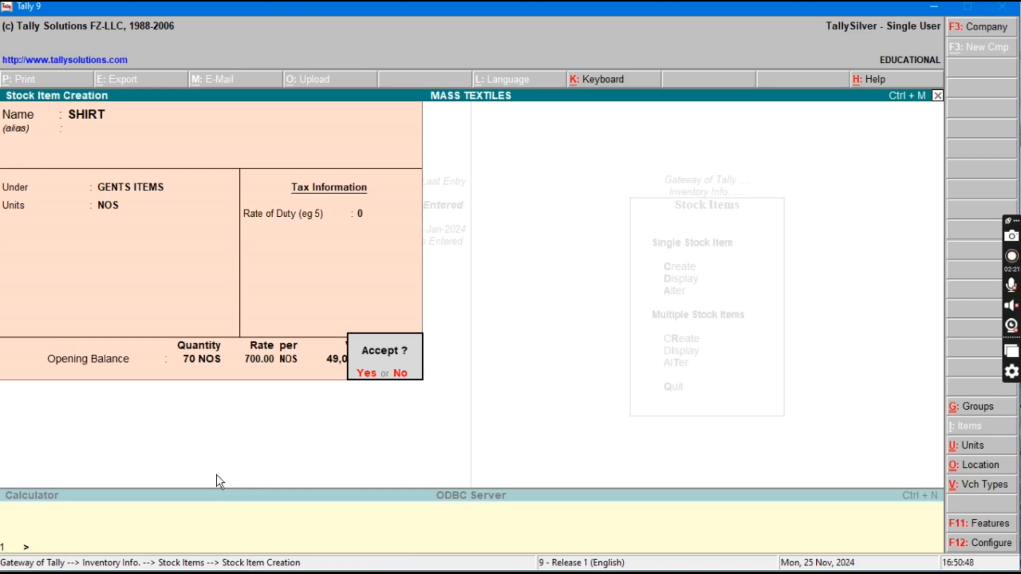
key("y")
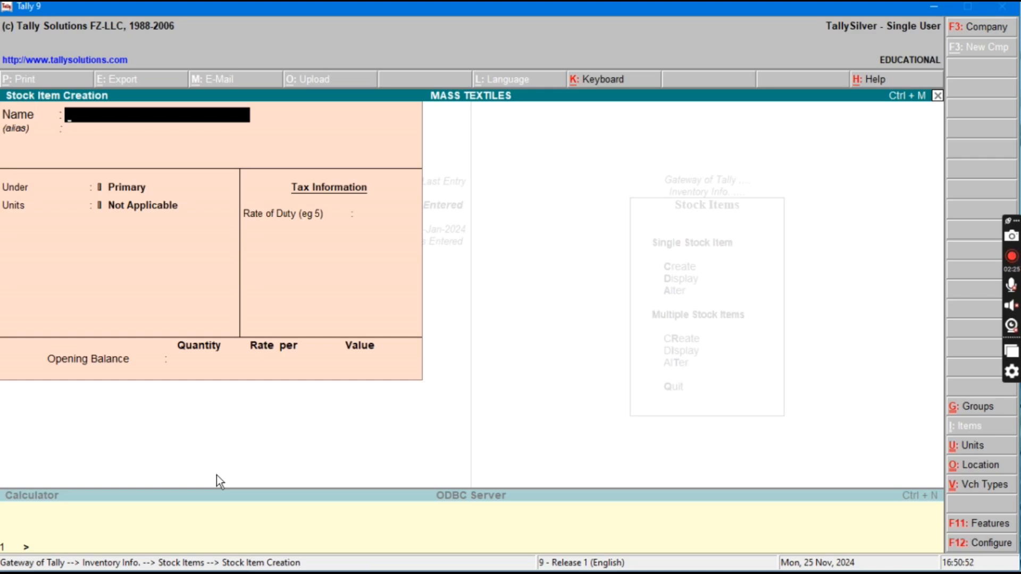
Start a stock item named TROUSER without an alias, under GENTS ITEMS, with units NOS and rate of duty 0
type("TROUSER")
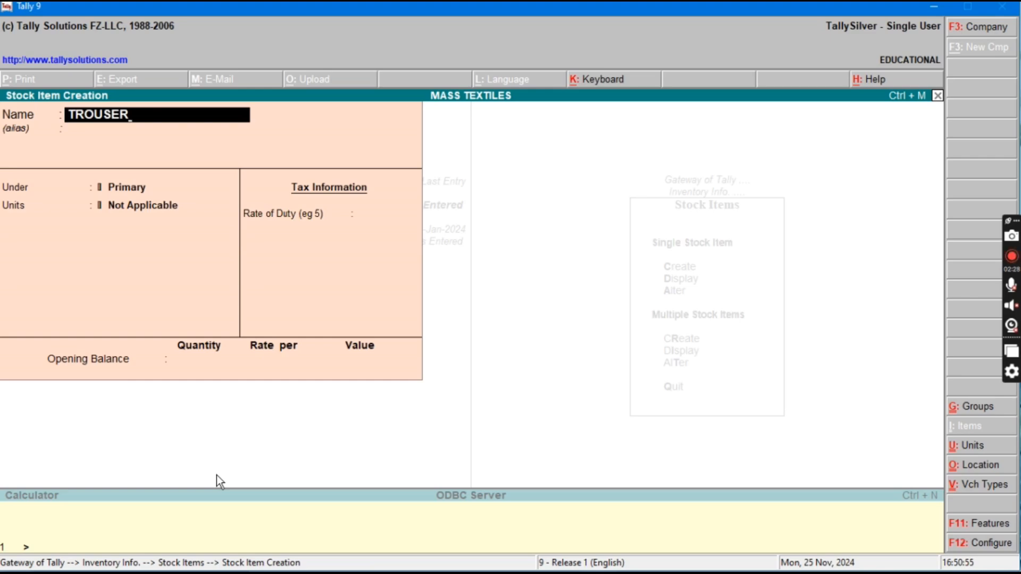
key("Return")
key("Return")
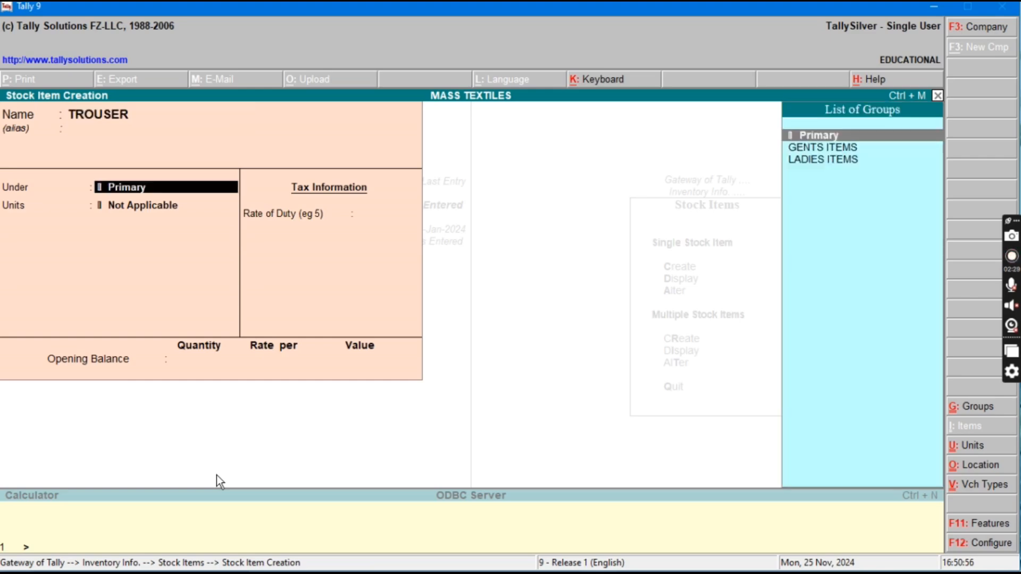
key("Down")
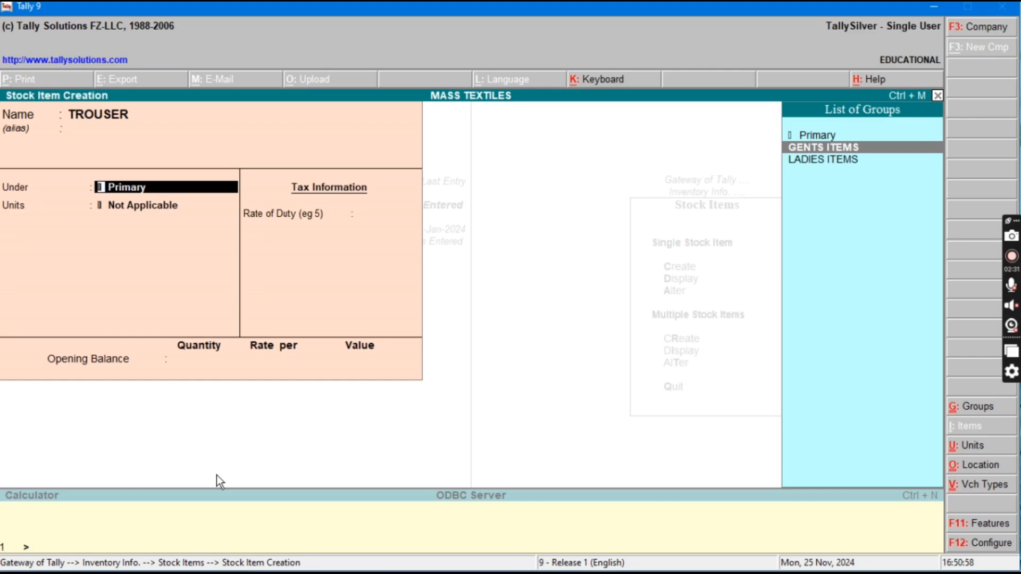
key("Return")
key("Return")
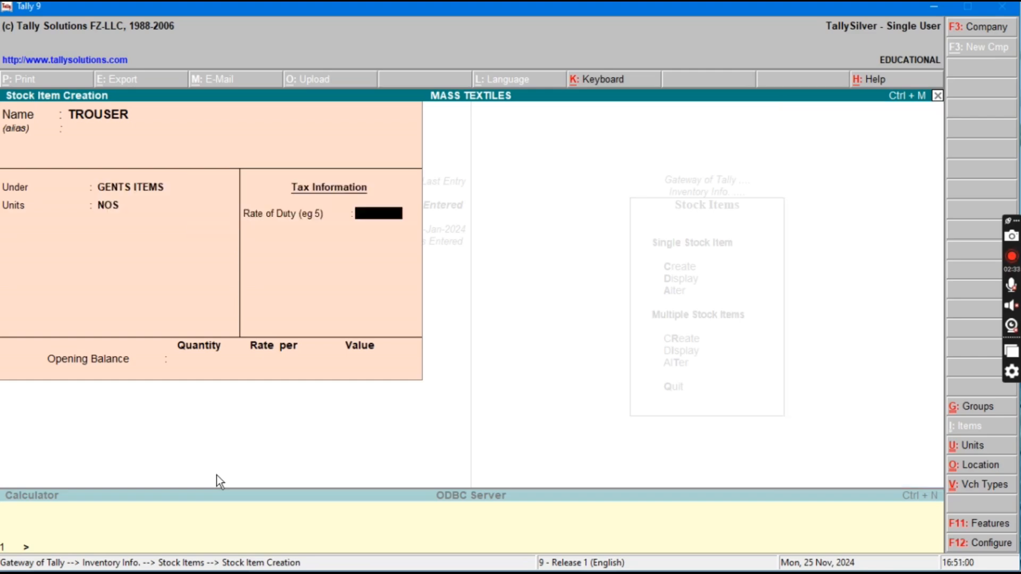
key("Return")
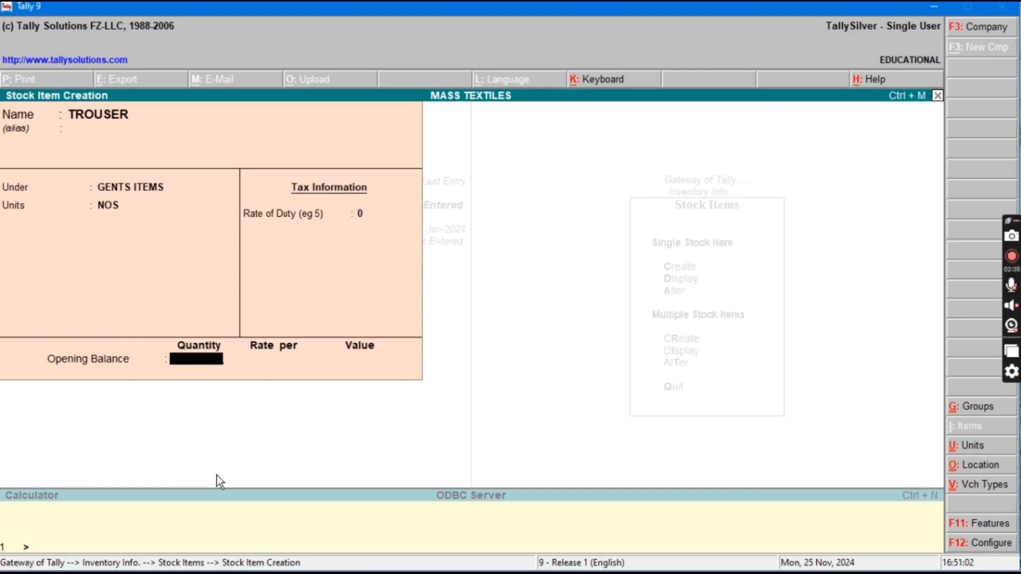
Set TROUSER's opening quantity to 55 NOS and allocate 40 NOS to STORE at a rate of 850 per NOS
type("55")
key("Return")
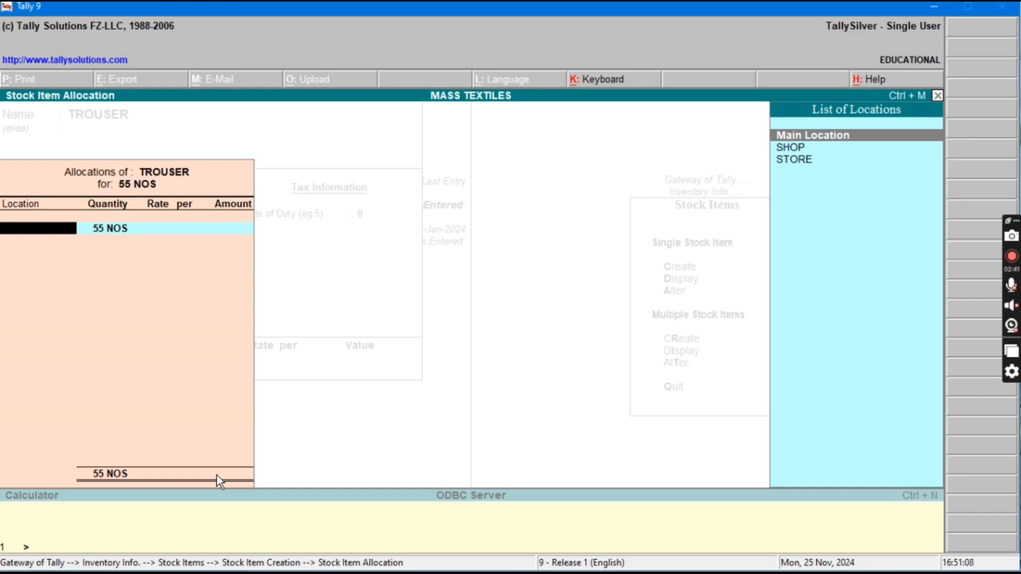
key("Down")
key("Down")
key("Return")
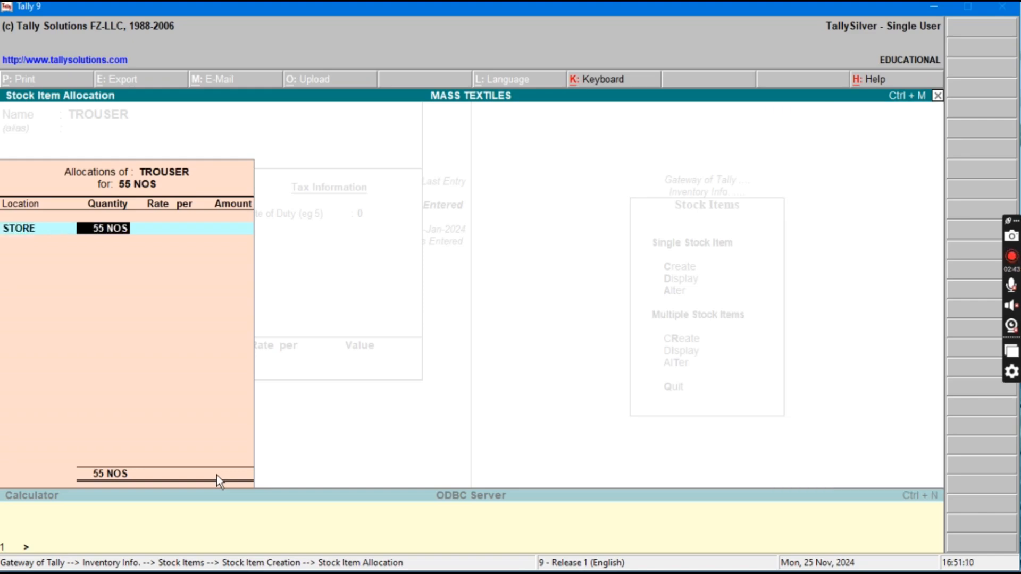
type("40")
key("Return")
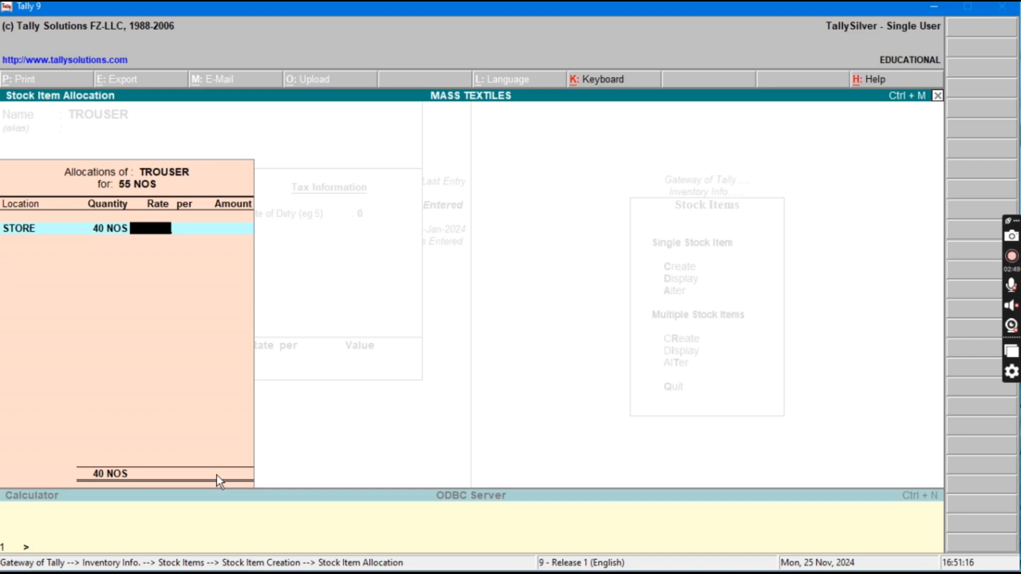
type("850")
key("Return")
key("Return")
key("Return")
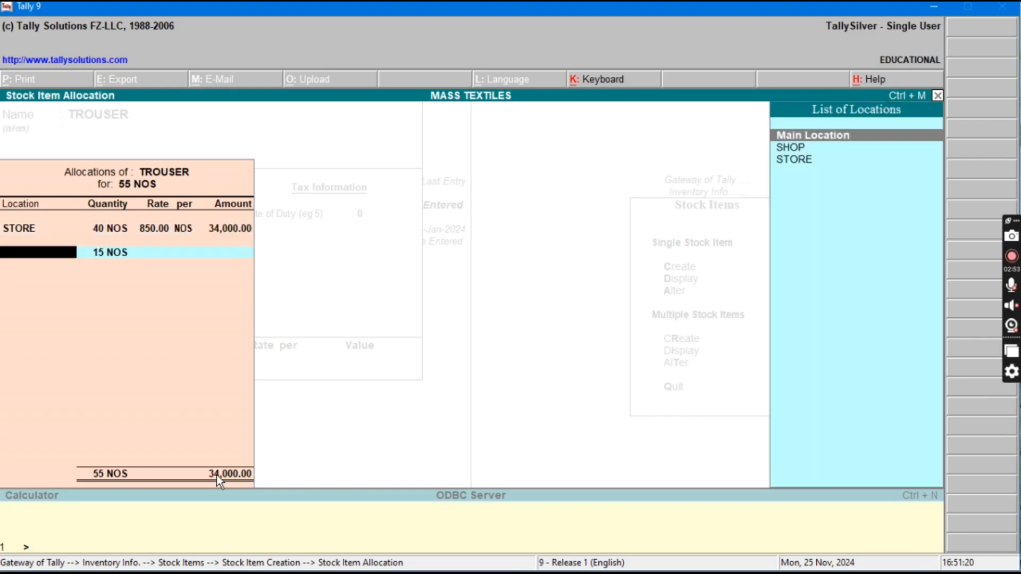
Allocate the remaining 15 NOS of TROUSER to SHOP at a rate of 850 per NOS and save the stock item
key("Down")
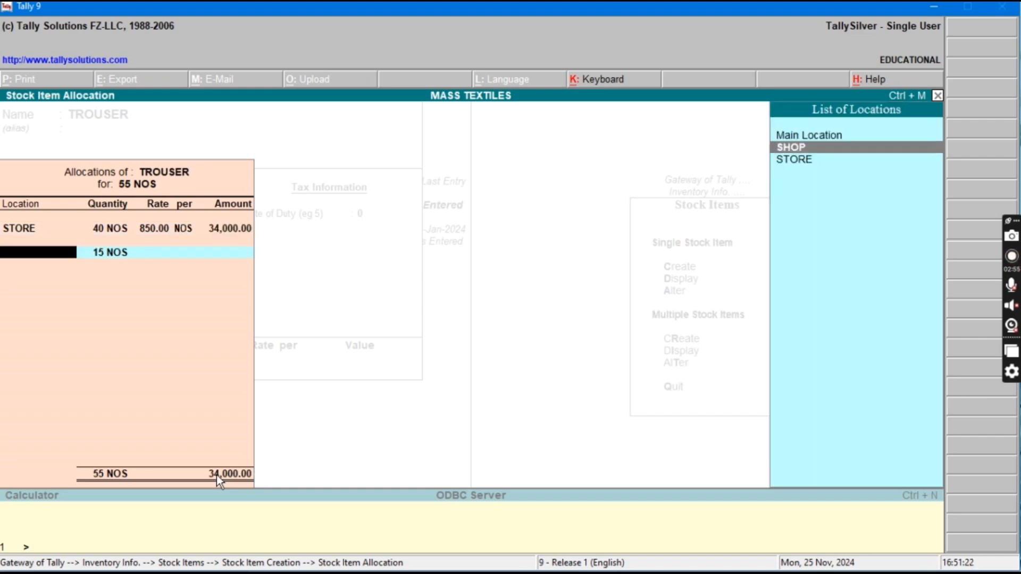
key("Return")
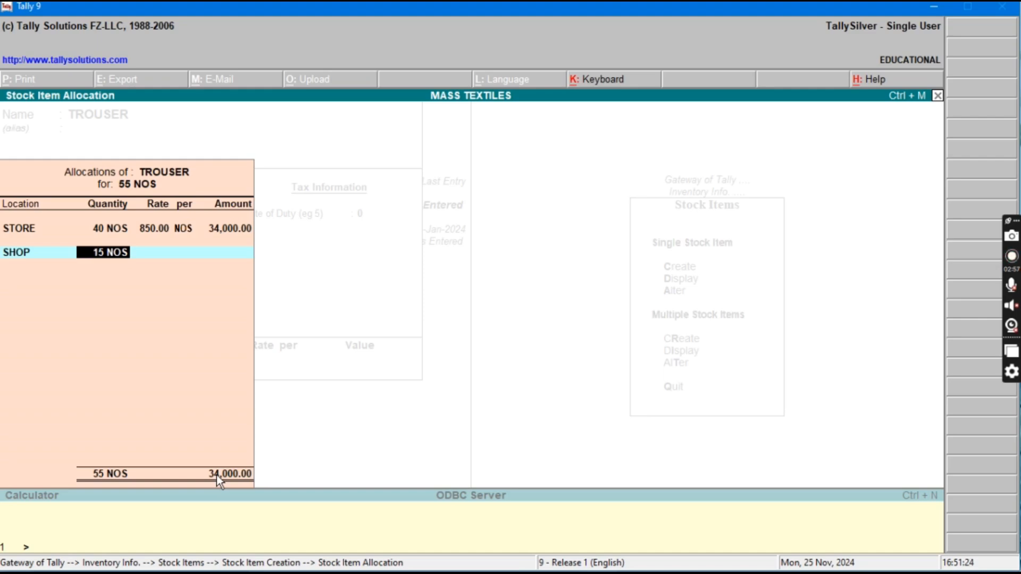
key("Return")
type("850")
key("Return")
key("Return")
key("Return")
key("Return")
key("Return")
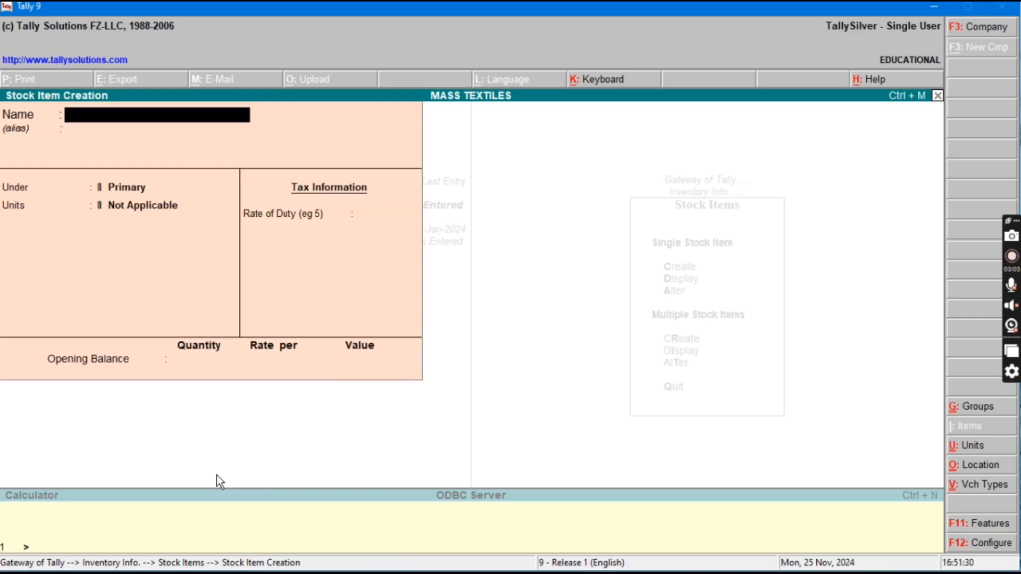
Start a stock item named T-SHIRT without an alias, under GENTS ITEMS, with units NOS and rate of duty 0
type("T-SHIRT")
key("Return")
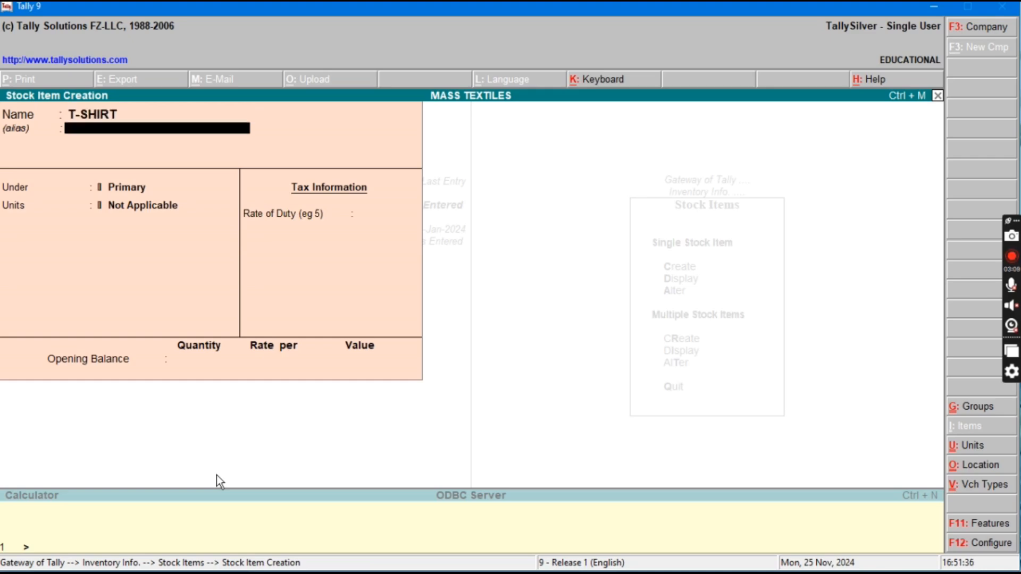
key("Return")
key("Down")
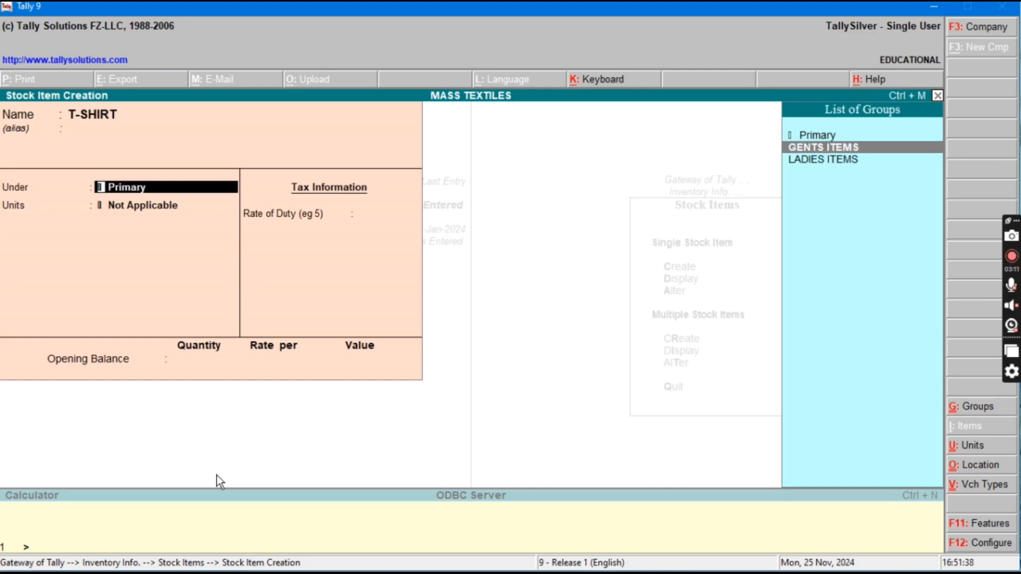
key("Return")
key("Down")
key("Return")
key("Return")
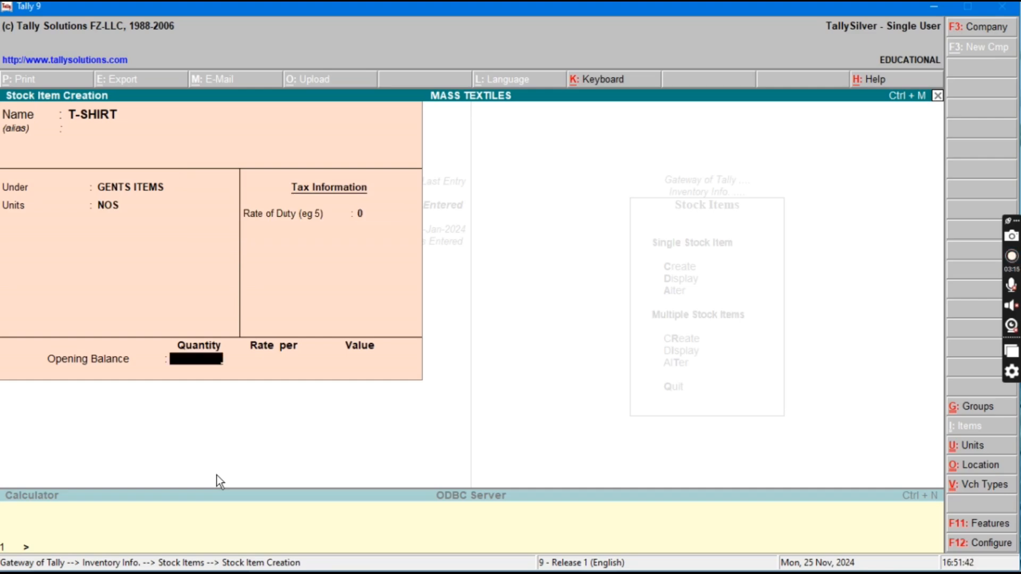
Set T-SHIRT's opening quantity to 55 NOS and allocate 45 NOS to STORE at a rate of 450 per NOS
type("55")
key("Return")
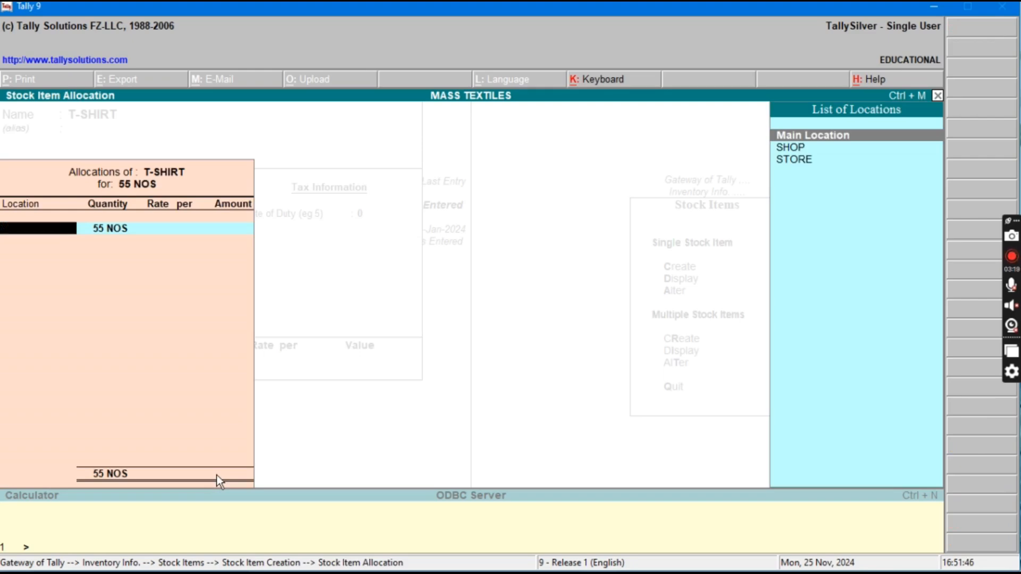
key("Down")
key("Down")
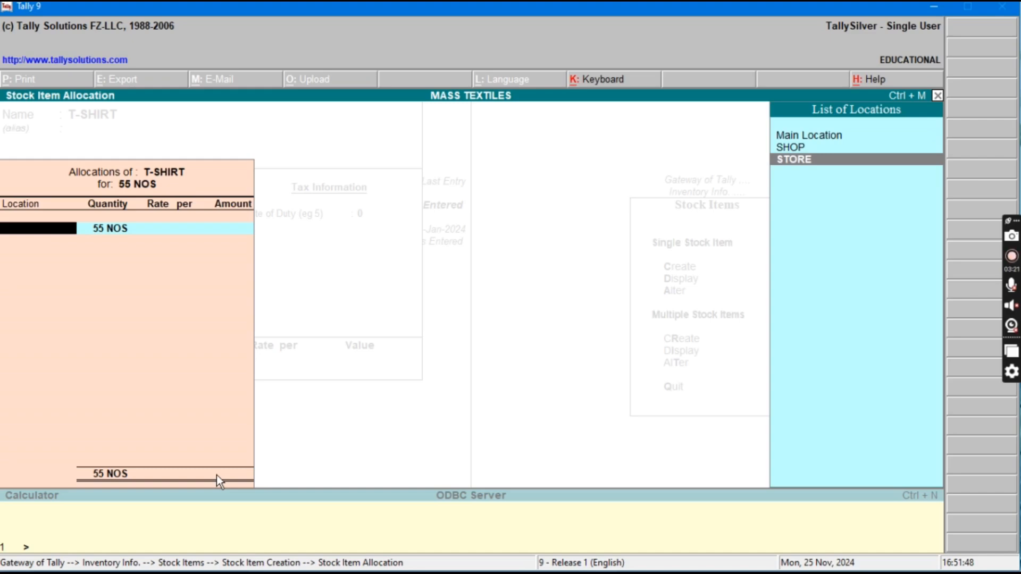
key("Return")
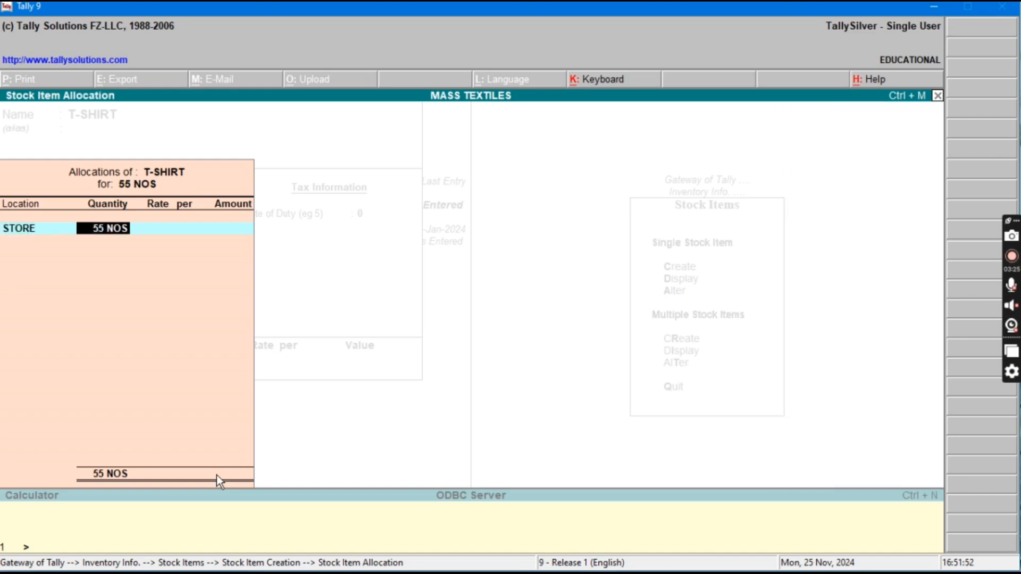
type("45")
key("Return")
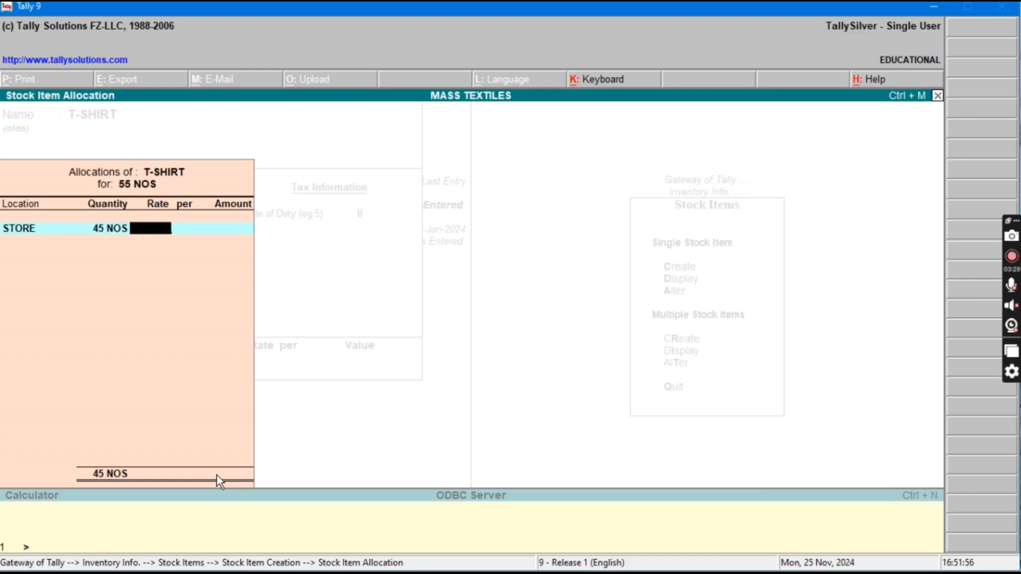
type("450")
key("Return")
key("Return")
key("Return")
Allocate the remaining 10 NOS of T-SHIRT to SHOP at a rate of 450 per NOS and save the stock item
key("Down")
key("Return")
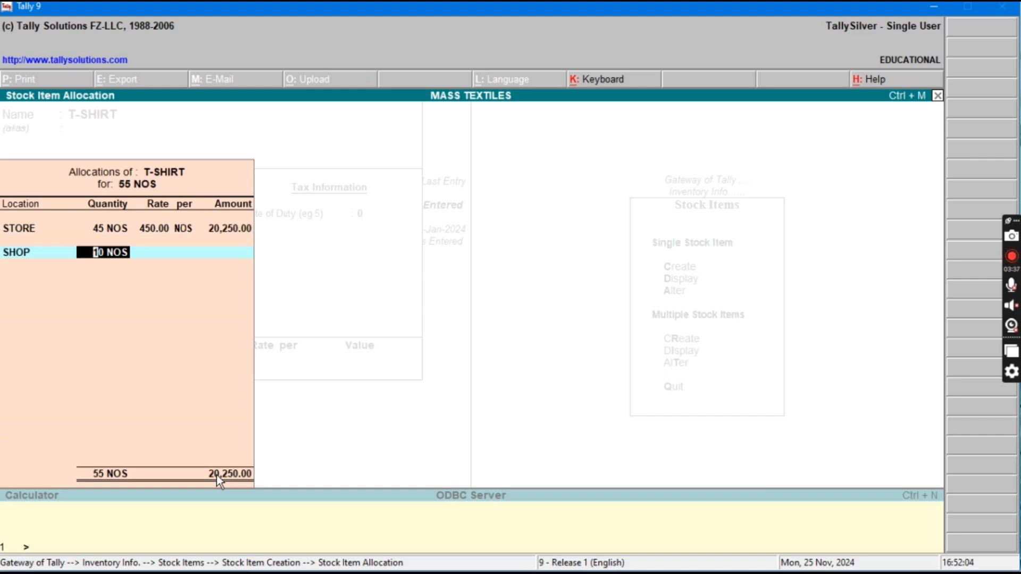
key("Return")
type("450")
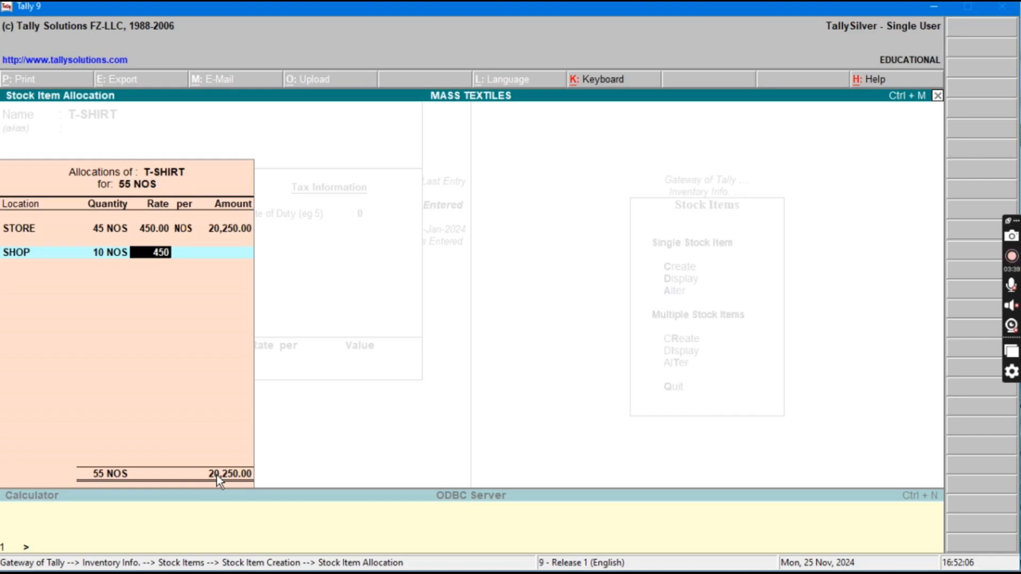
key("Return")
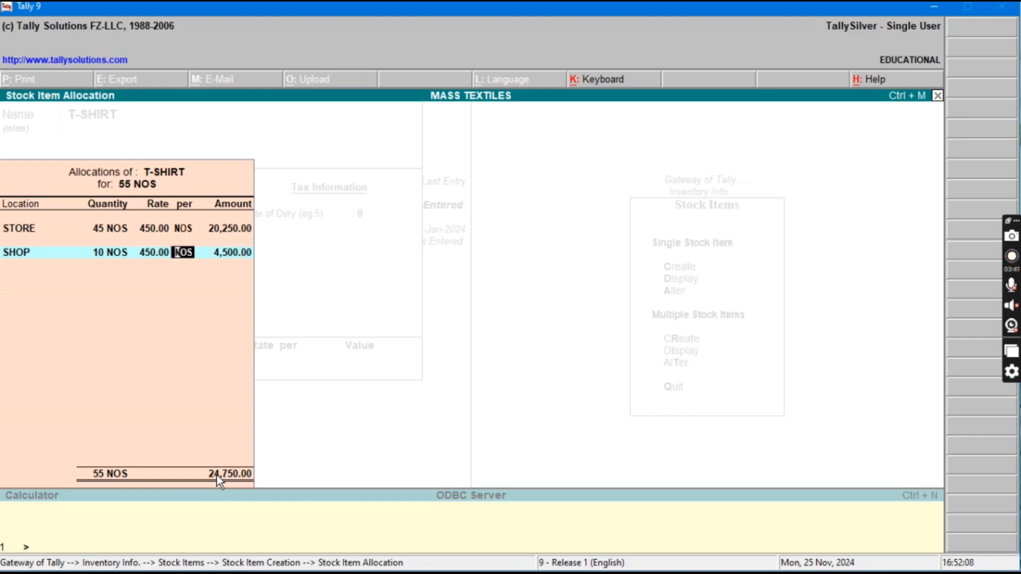
key("Return")
key("Return")
key("Return")
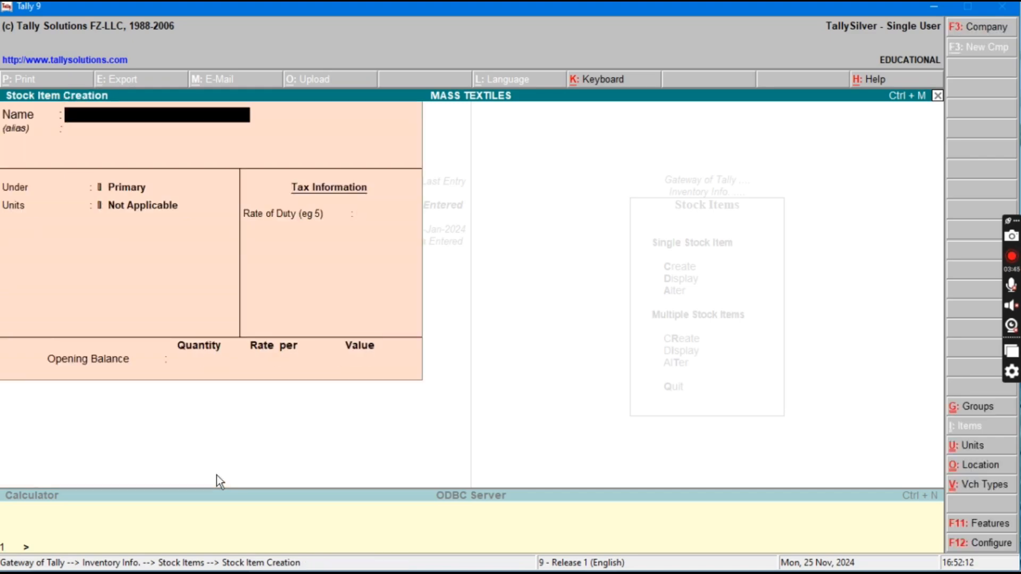
Start a stock item named DENIM without an alias, under GENTS ITEMS, with units NOS and rate of duty 0
type("DENIM")
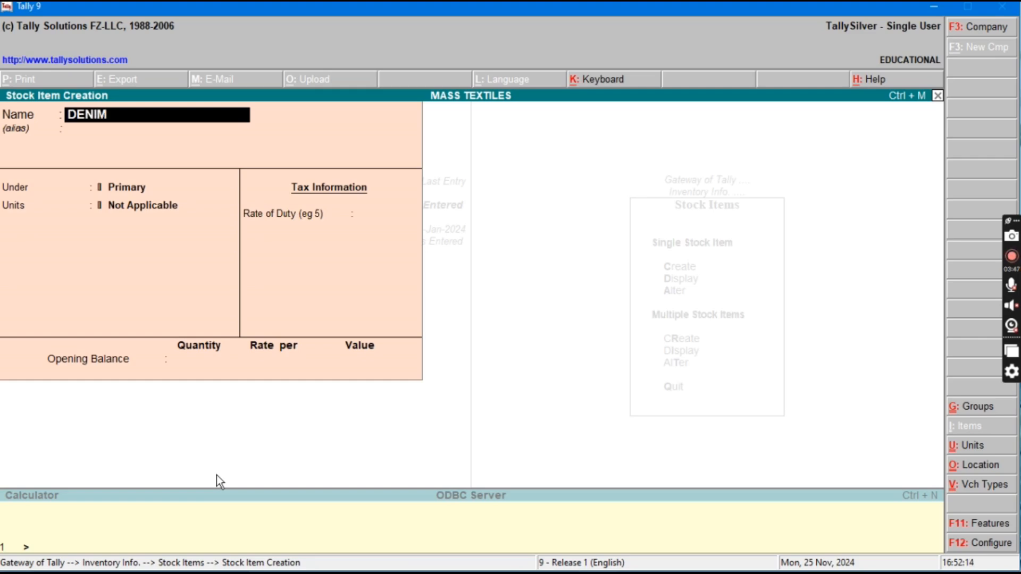
key("Return")
key("Return")
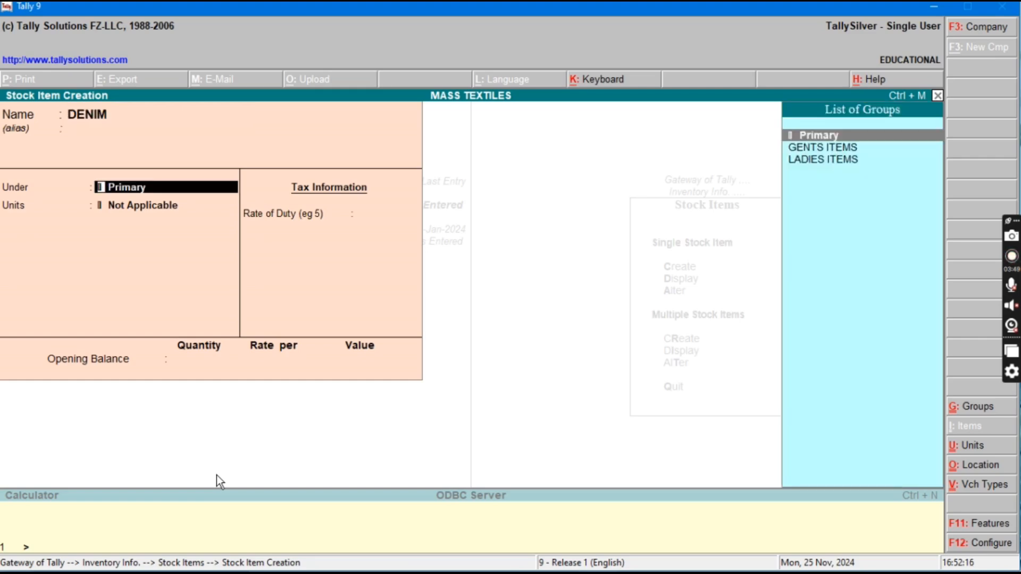
key("Down")
key("Return")
key("Down")
key("Return")
key("Return")
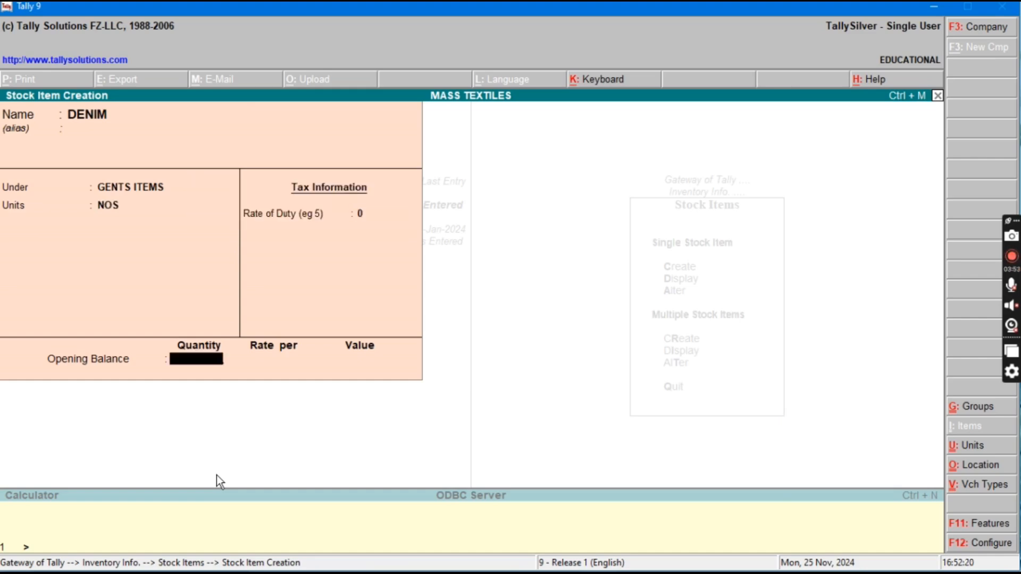
Set DENIM's opening quantity to 50 NOS and allocate 30 NOS to STORE at a rate of 1000 per NOS
type("50")
key("Return")
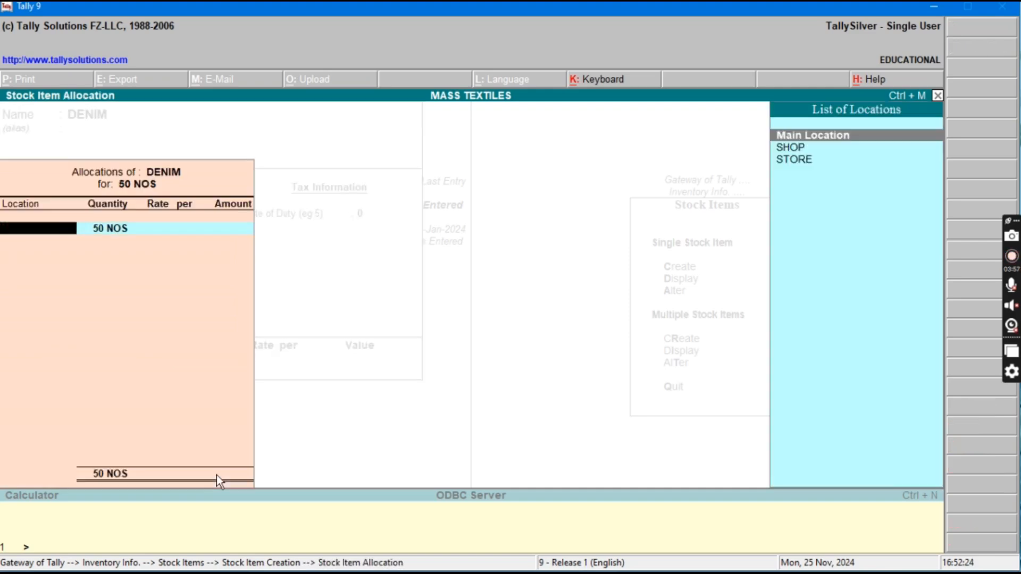
key("Down")
key("Down")
key("Return")
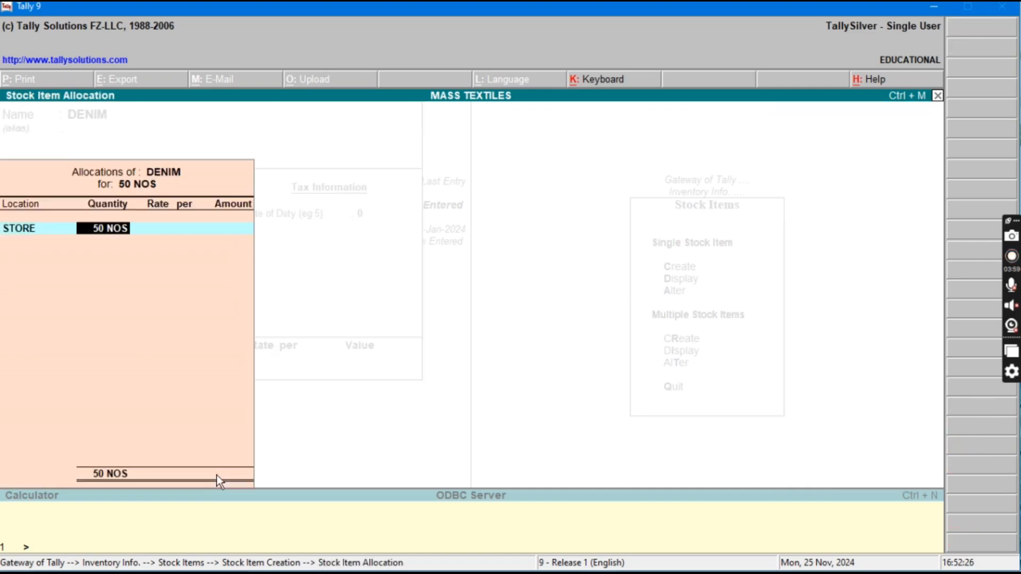
type("30")
key("Return")
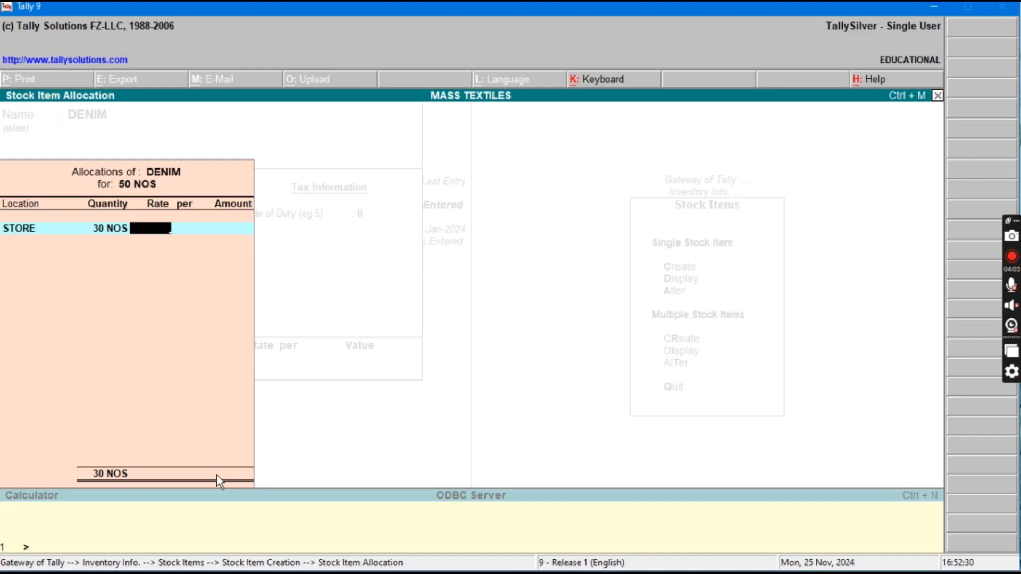
type("1000")
key("Return")
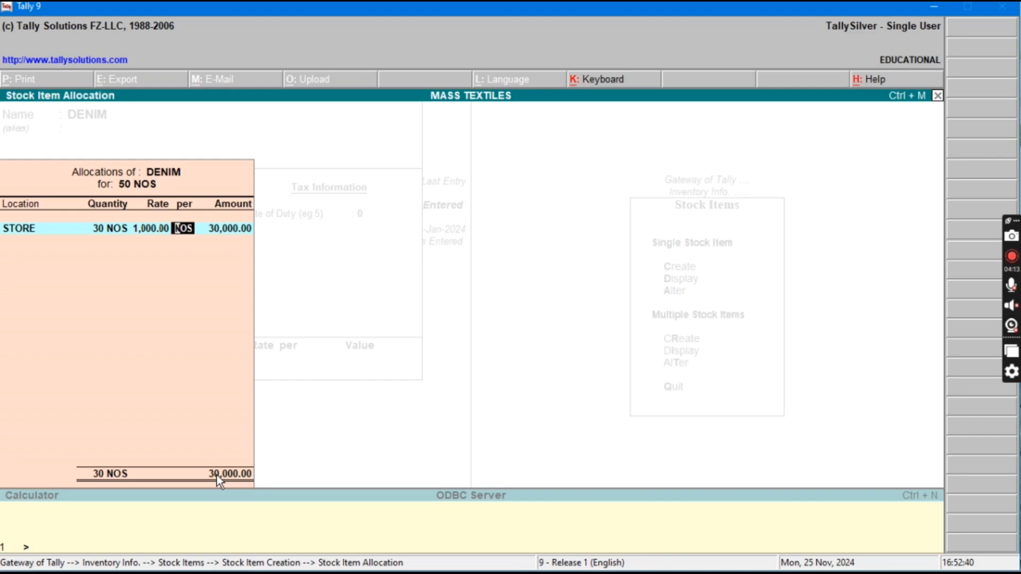
key("Return")
key("Return")
Allocate the remaining 20 NOS of DENIM to SHOP at a rate of 1000 per NOS and save the stock item
key("Down")
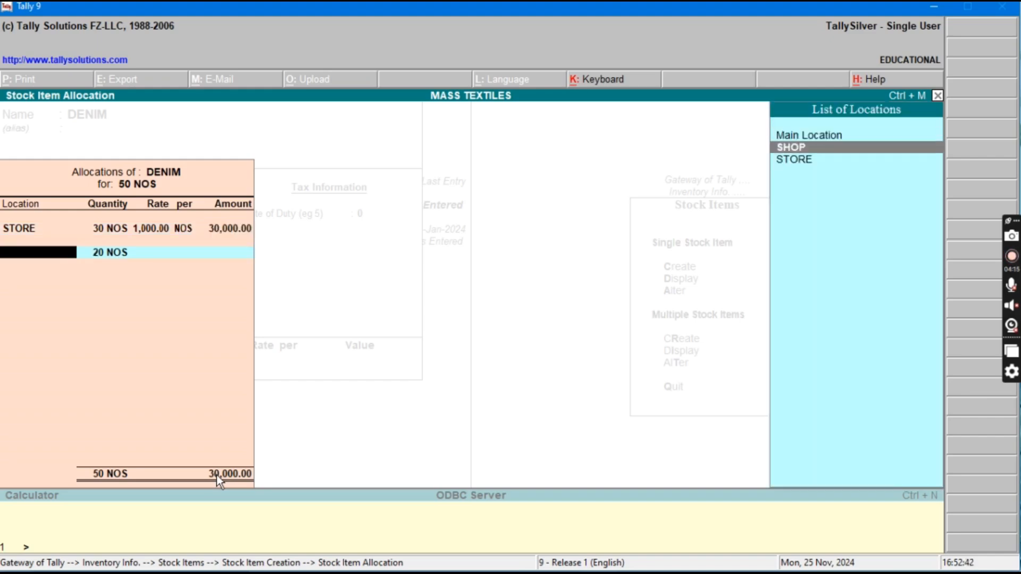
key("Return")
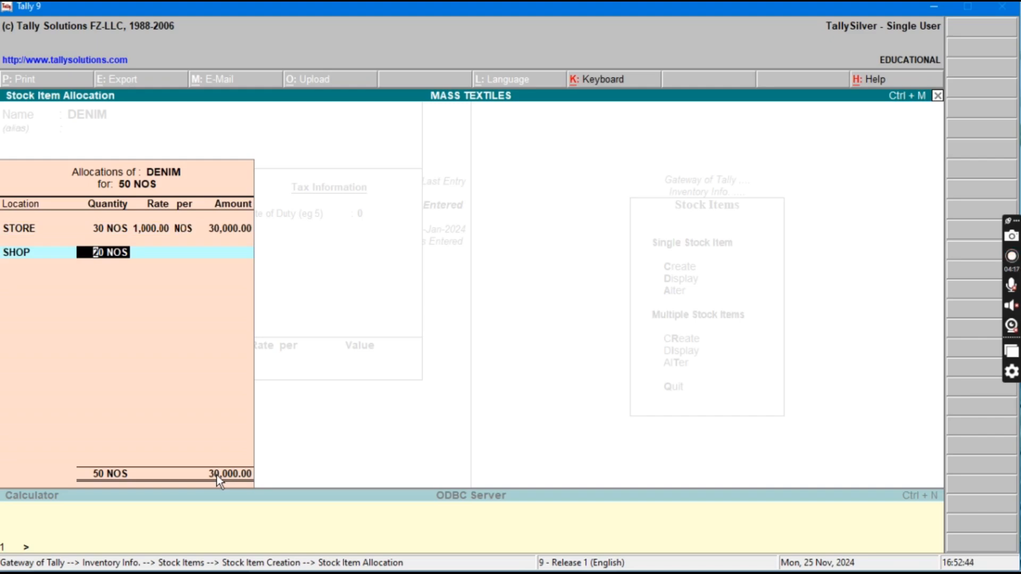
key("Return")
type("1000")
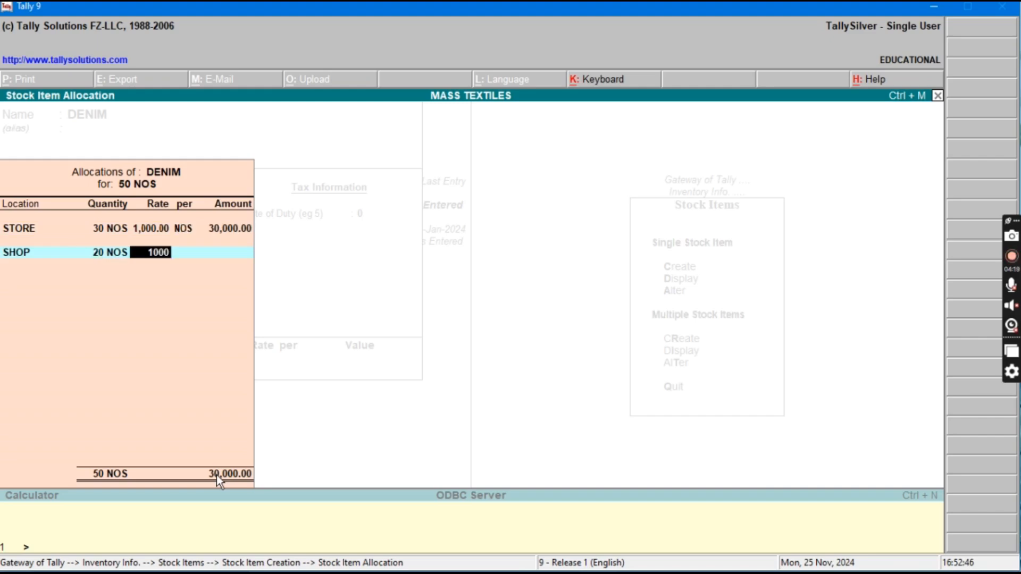
key("Return")
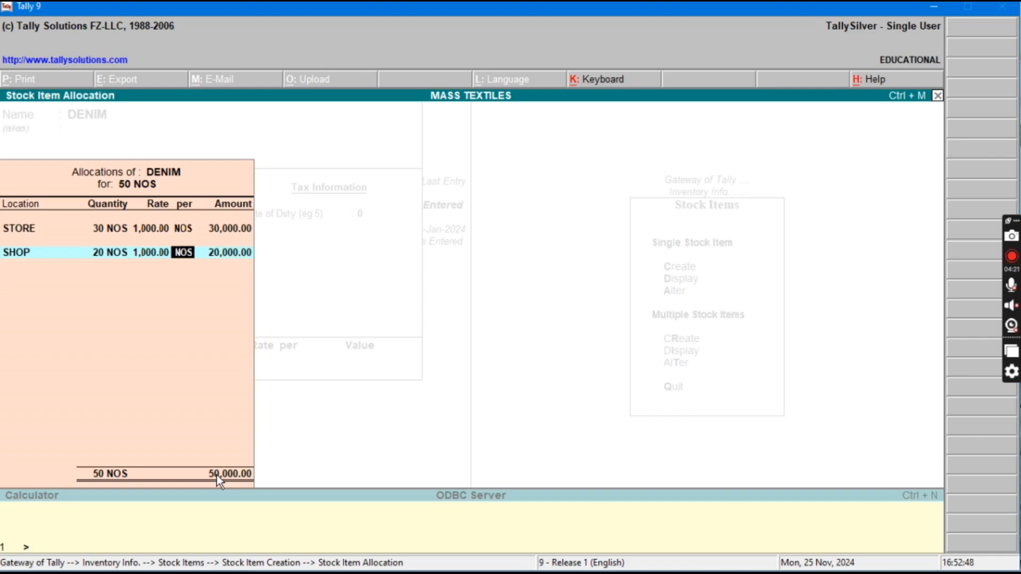
key("Return")
key("Return")
key("Return")
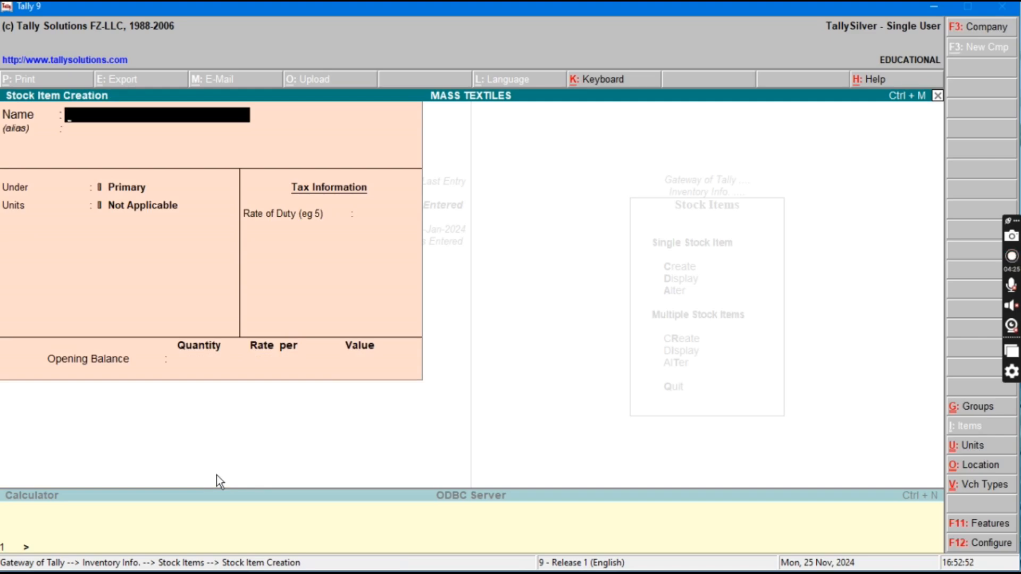
Start a stock item named SAREE without an alias, under LADIES ITEMS, with units NOS and rate of duty 0
type("SAREE")
key("Return")
key("Return")
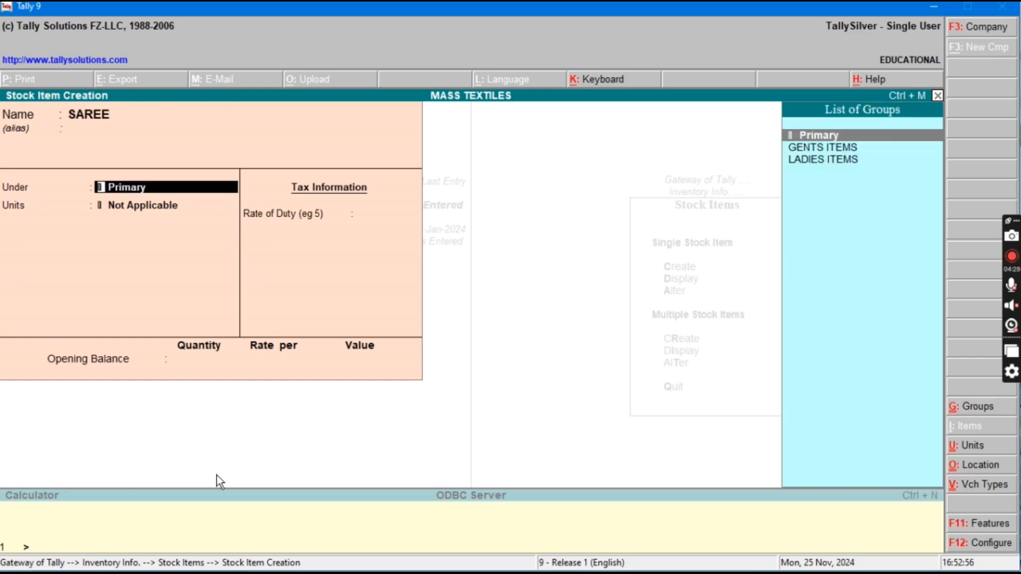
key("Down")
key("Down")
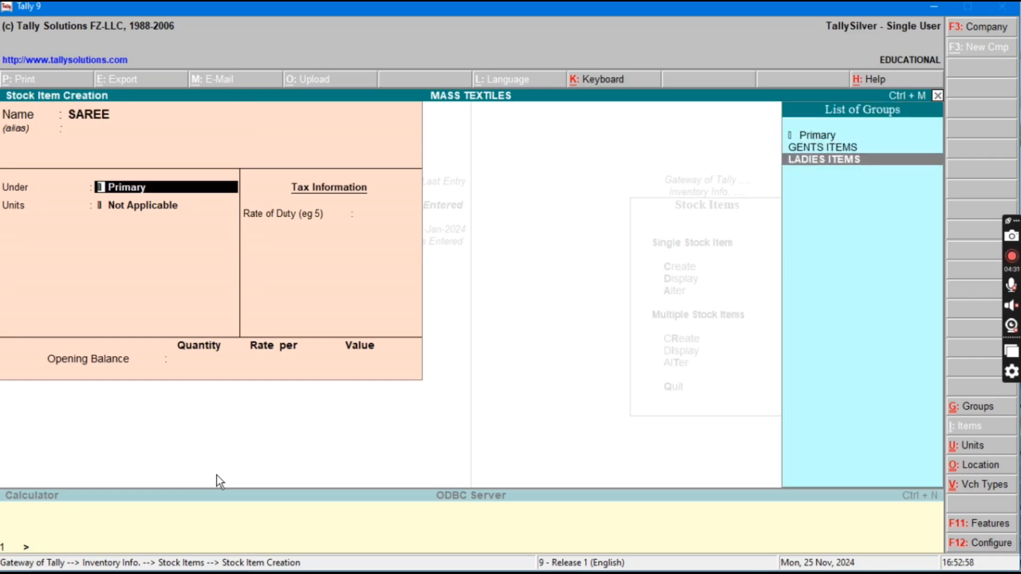
key("Return")
key("Down")
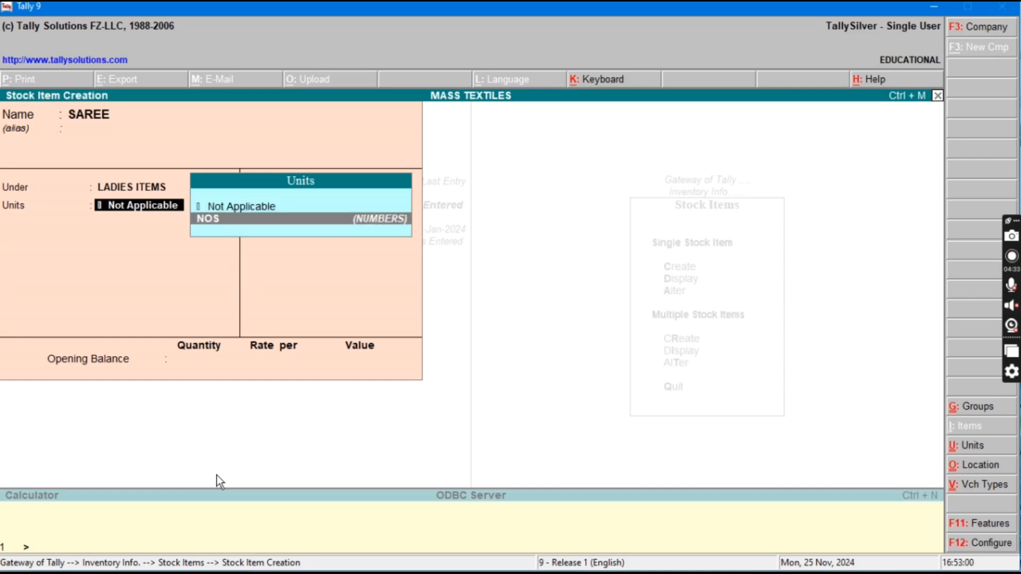
key("Return")
key("Return")
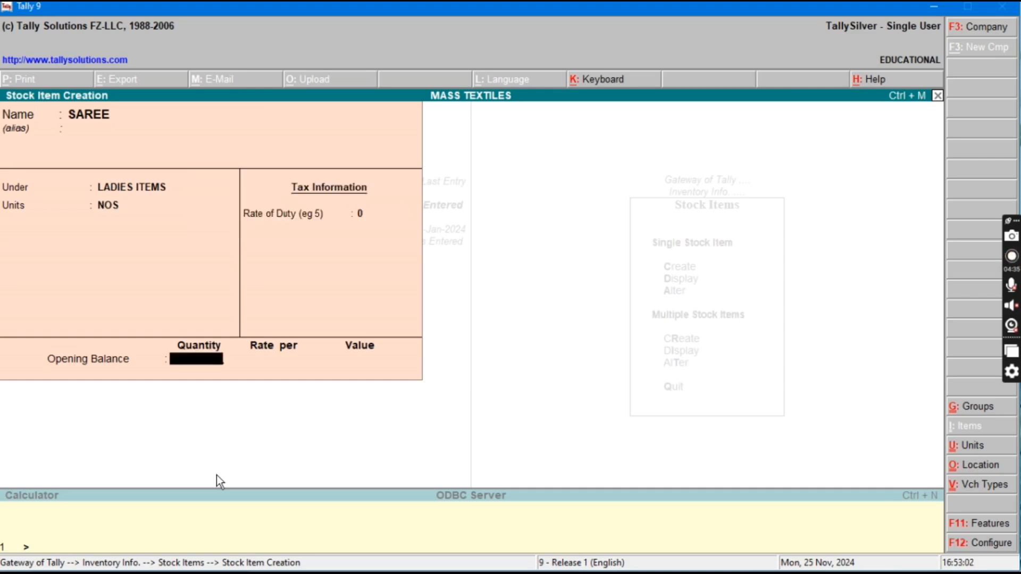
Set SAREE's opening quantity to 60 NOS and allocate 40 NOS to STORE at a rate of 1250 per NOS
type("60")
key("Return")
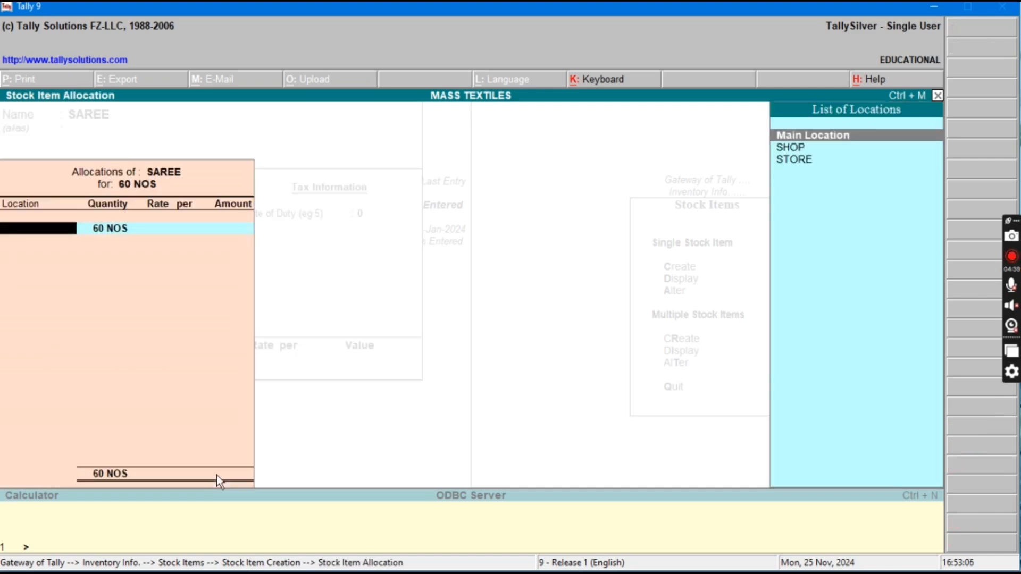
key("Down")
key("Down")
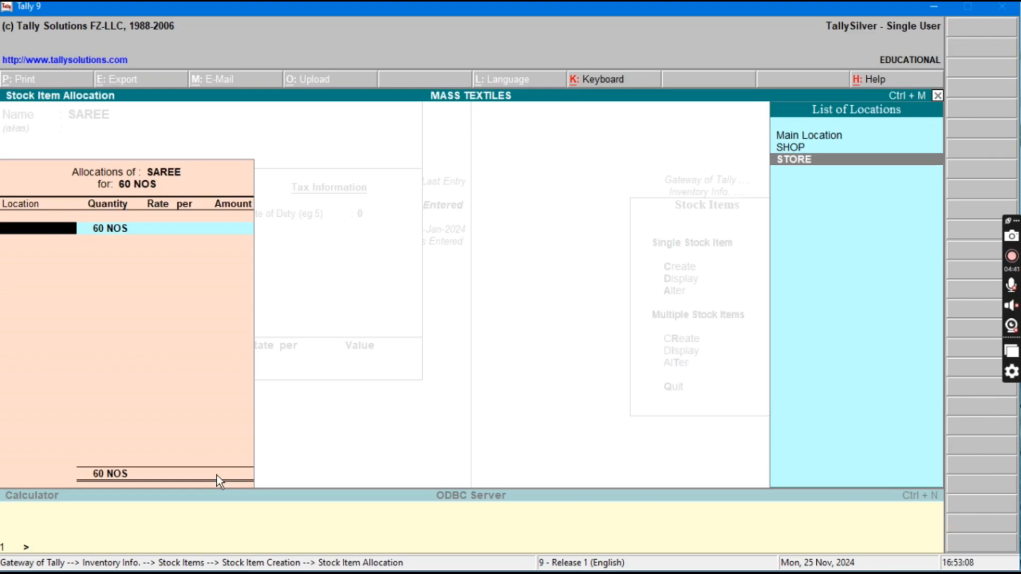
key("Return")
type("40")
key("Return")
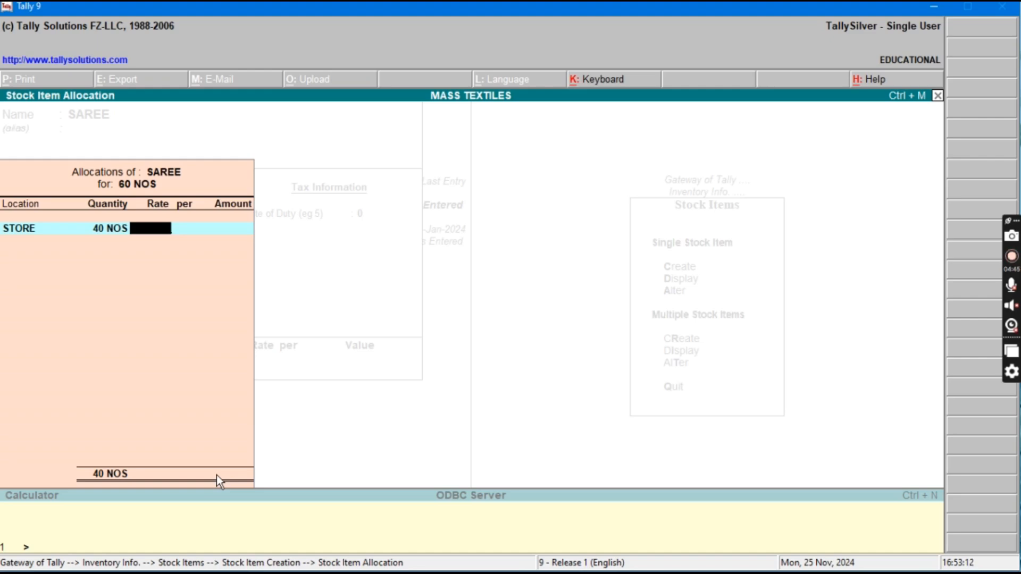
type("1250")
key("Return")
key("Return")
key("Return")
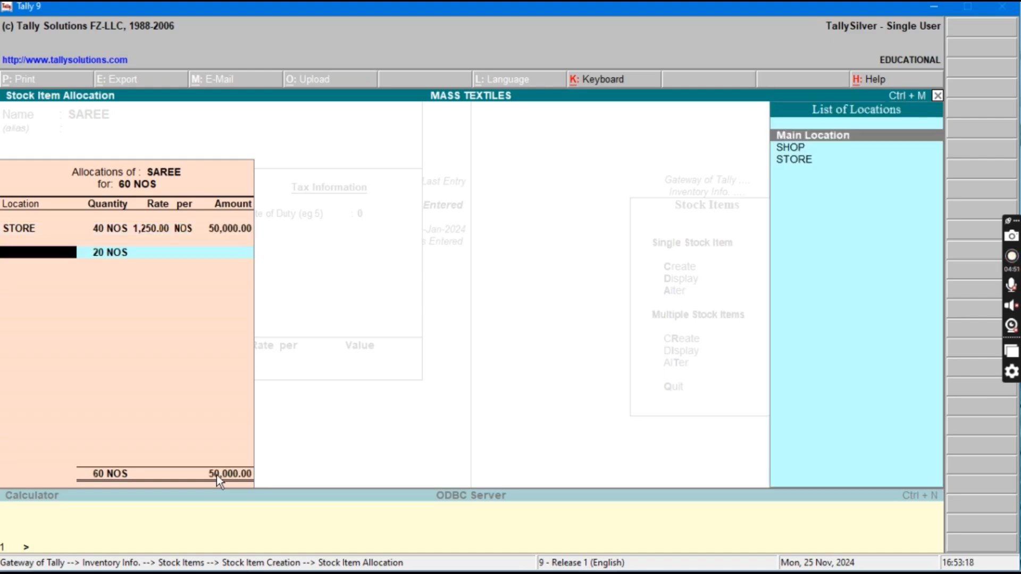
Allocate the remaining 20 NOS of SAREE to SHOP at a rate of 1250 per NOS and save the stock item
key("Down")
key("Return")
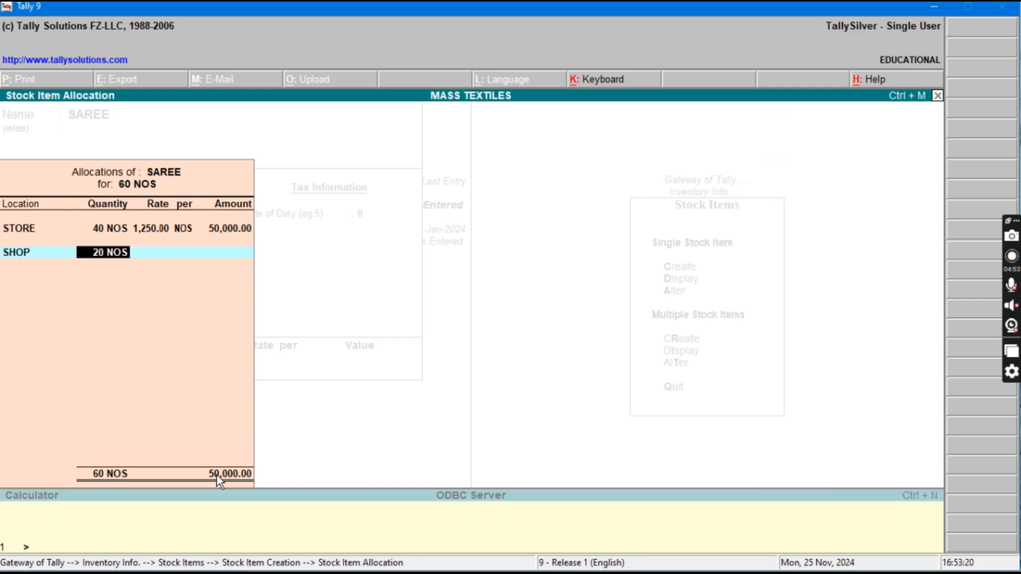
key("Return")
type("1250")
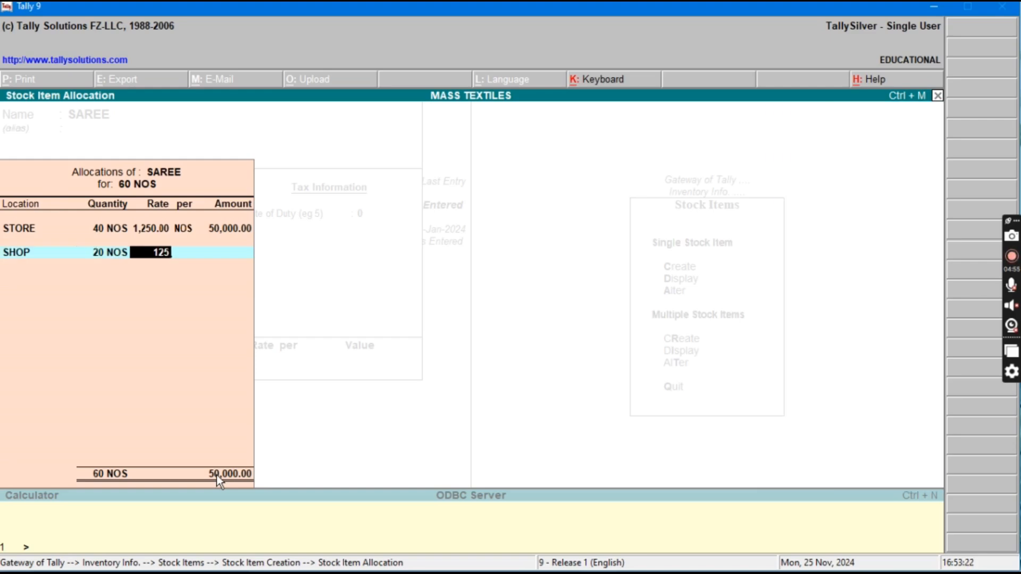
key("Return")
key("Return")
key("Return")
key("Return")
key("Return")
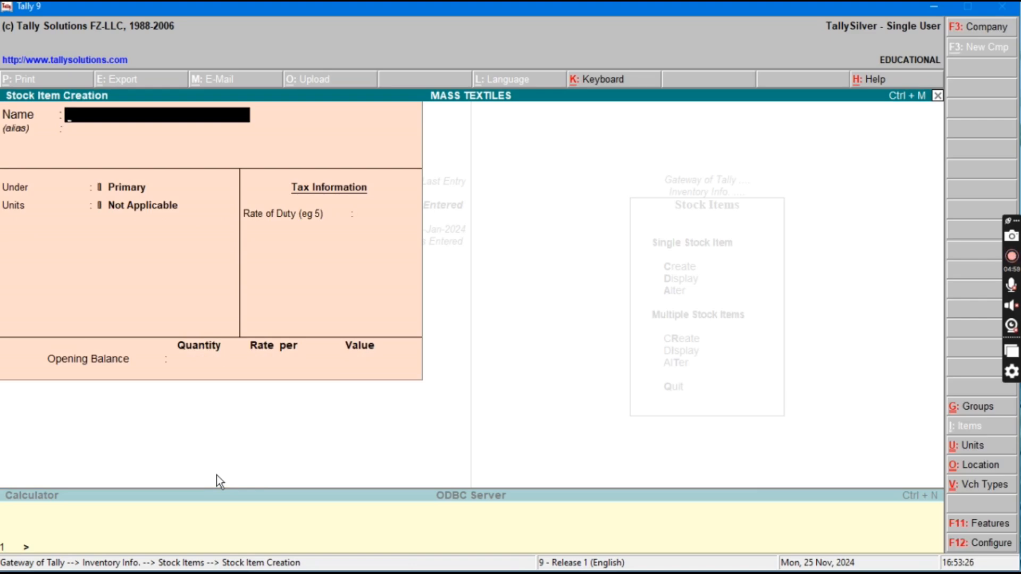
Start a stock item named SHALWAR
type("SHALWAR")
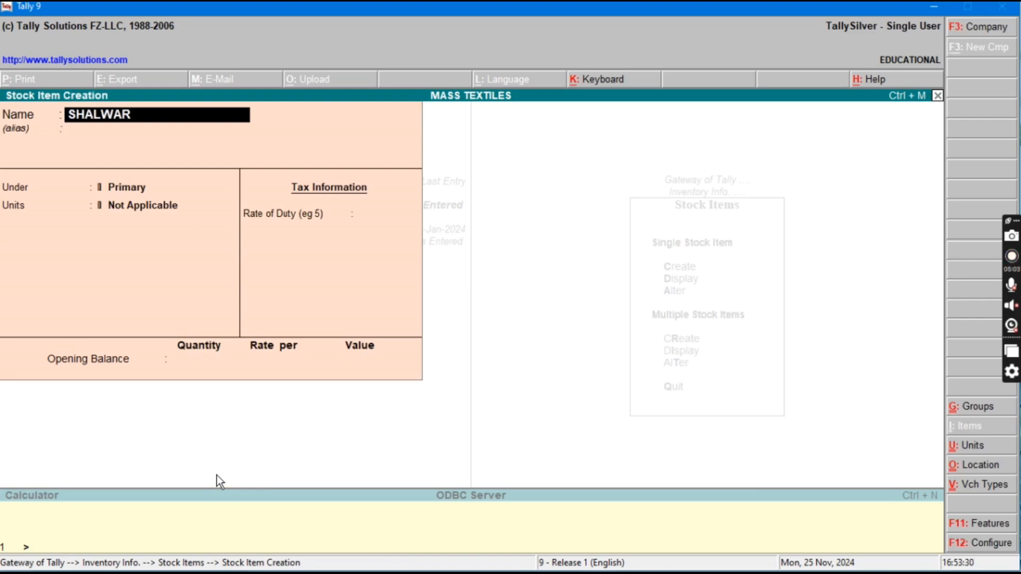